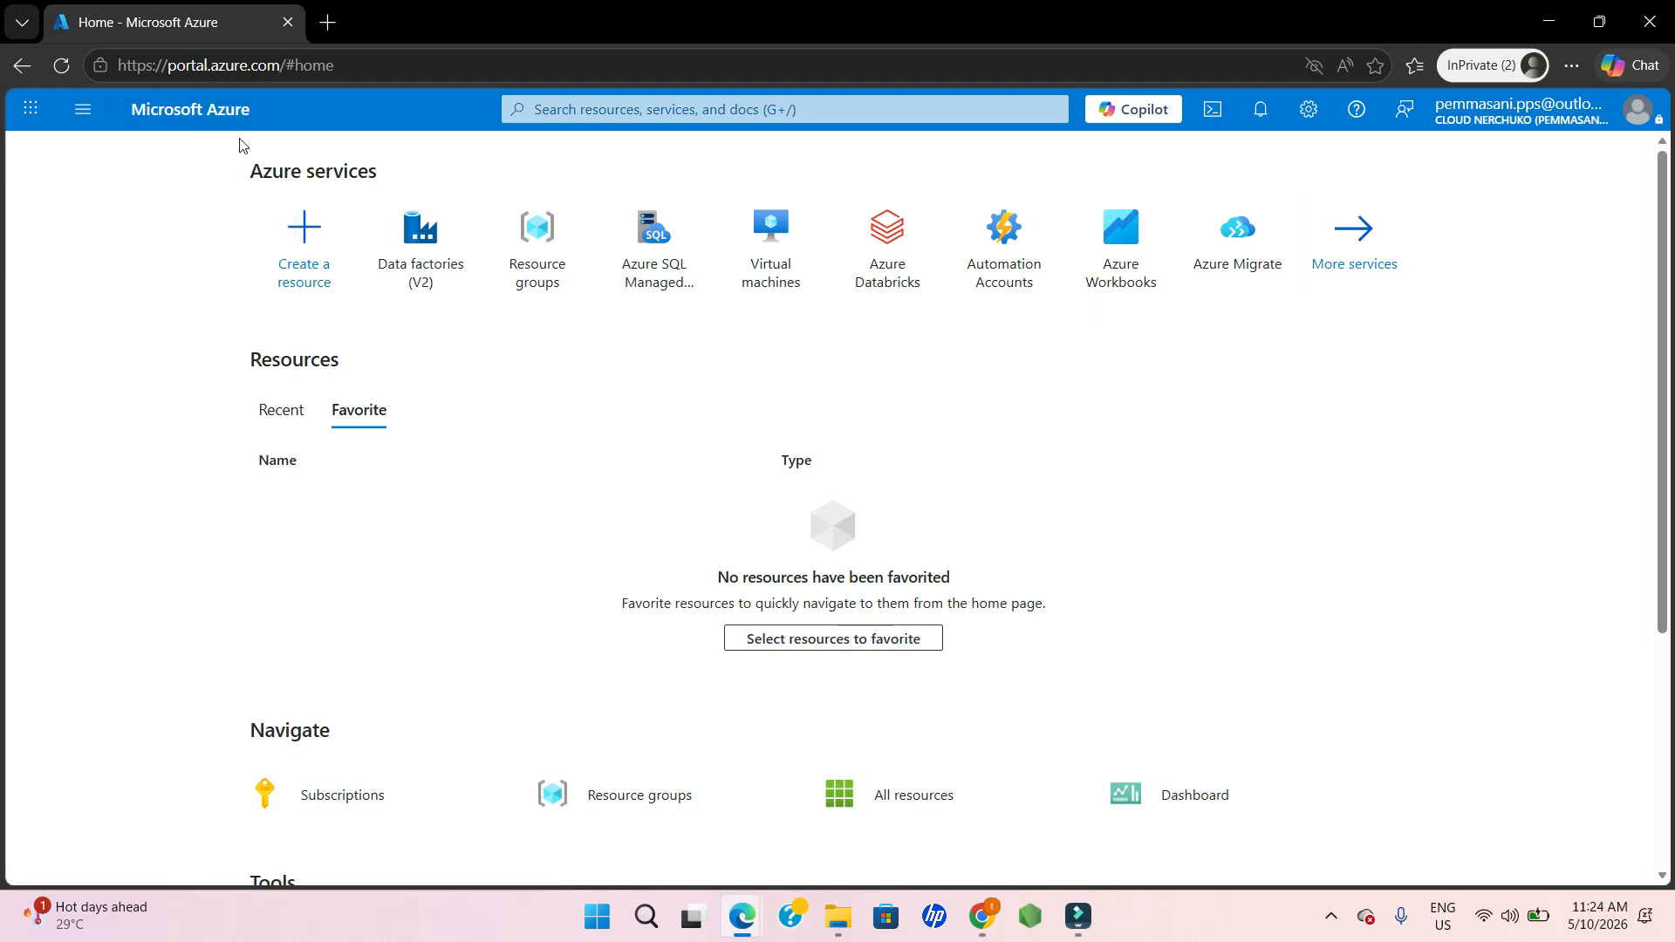
- Search the portal for data factories, open Data factories (V2) and start creating a new data factory
click(580, 109)
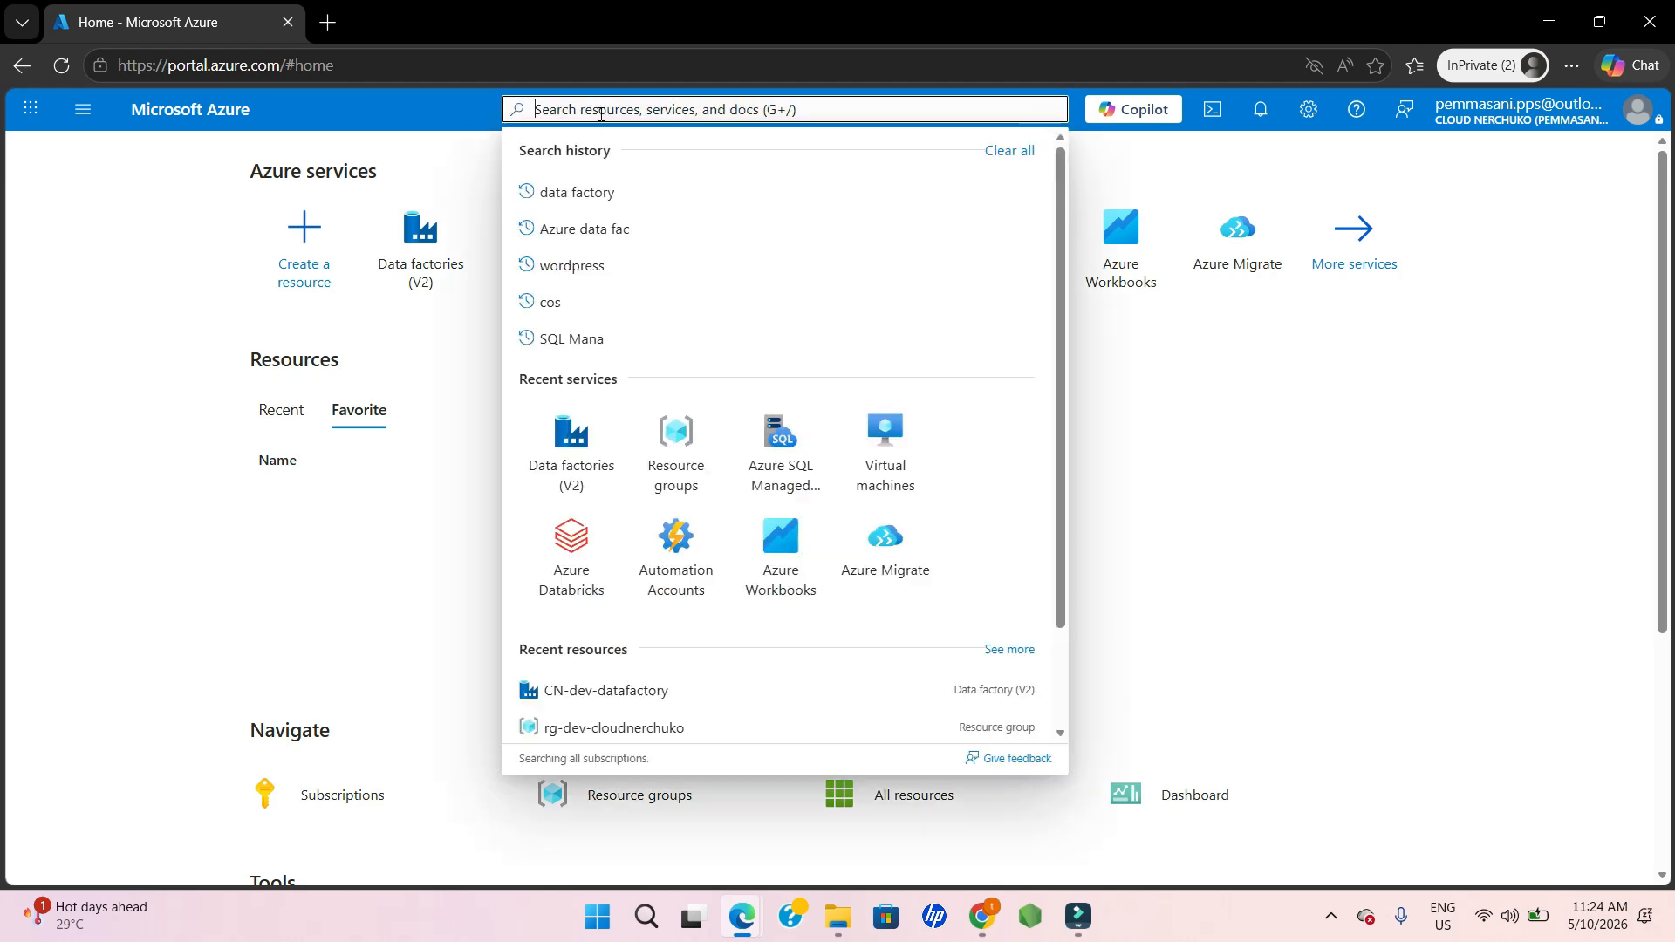
text(data factpr)
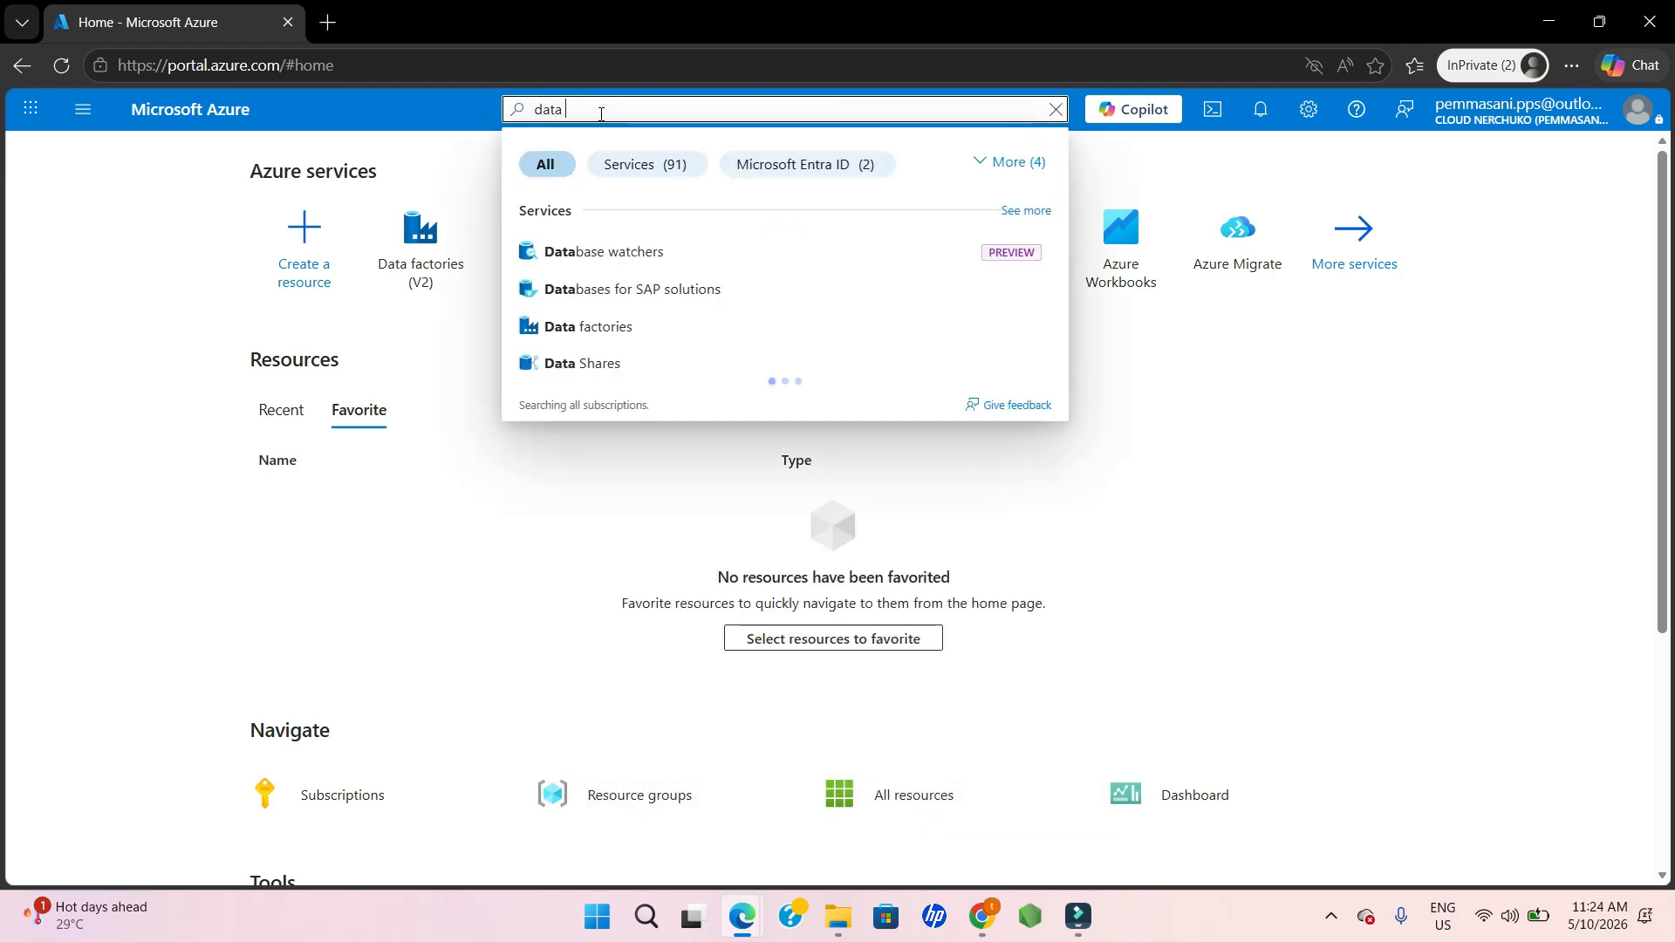
key(BackSpace)
key(BackSpace)
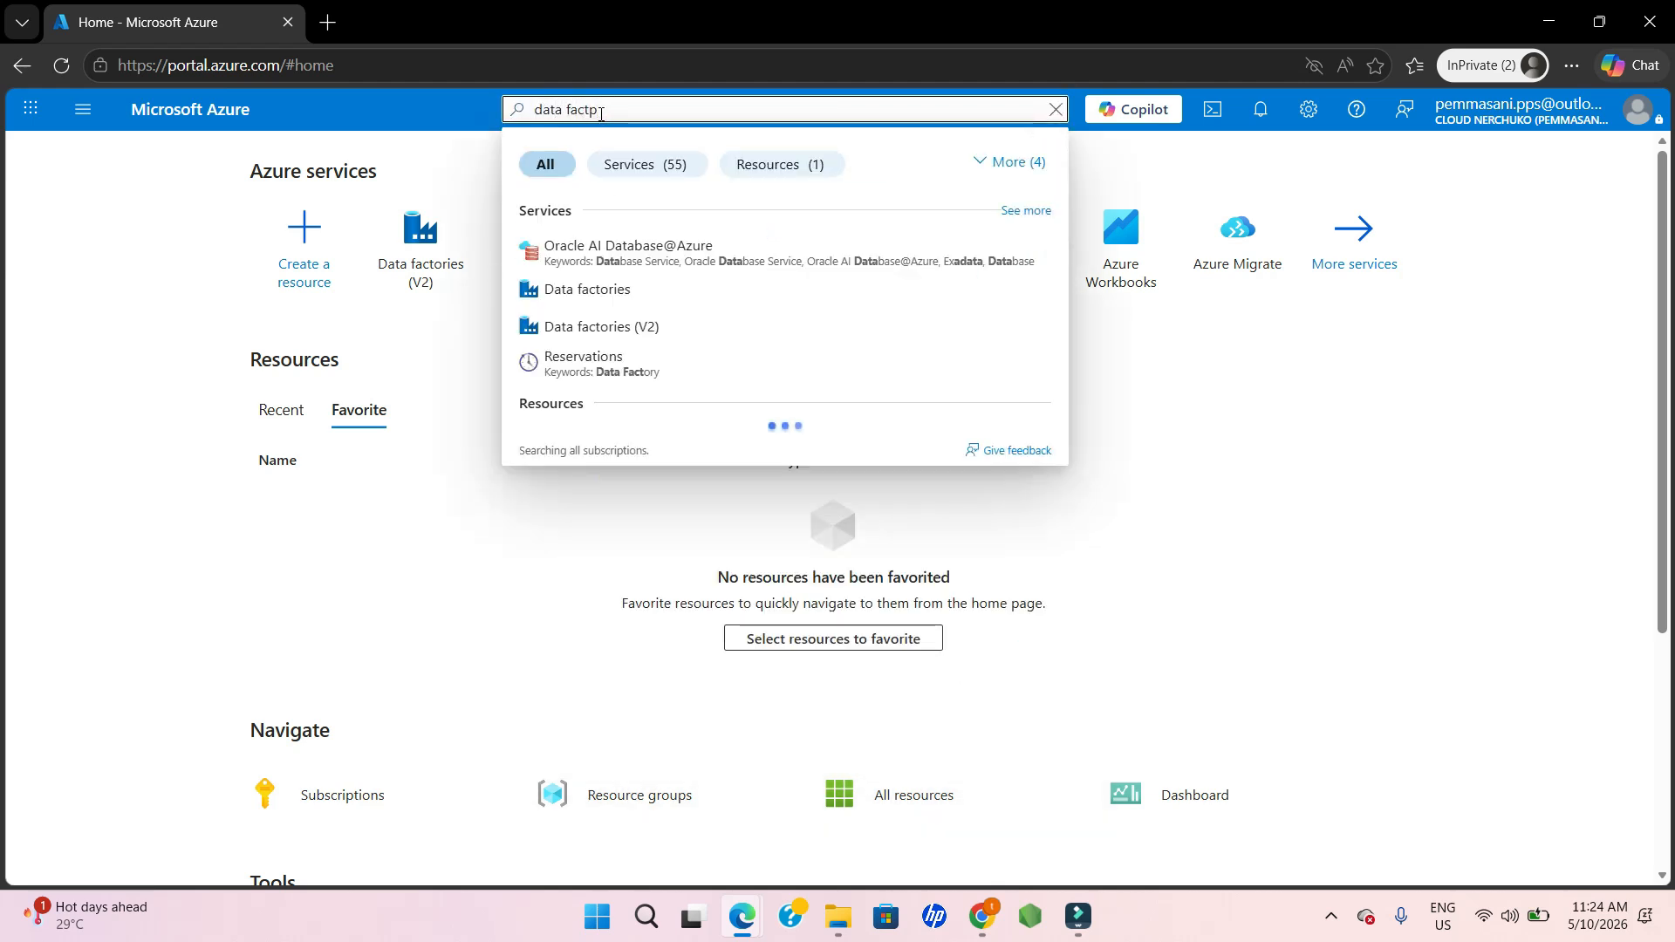
text(ories)
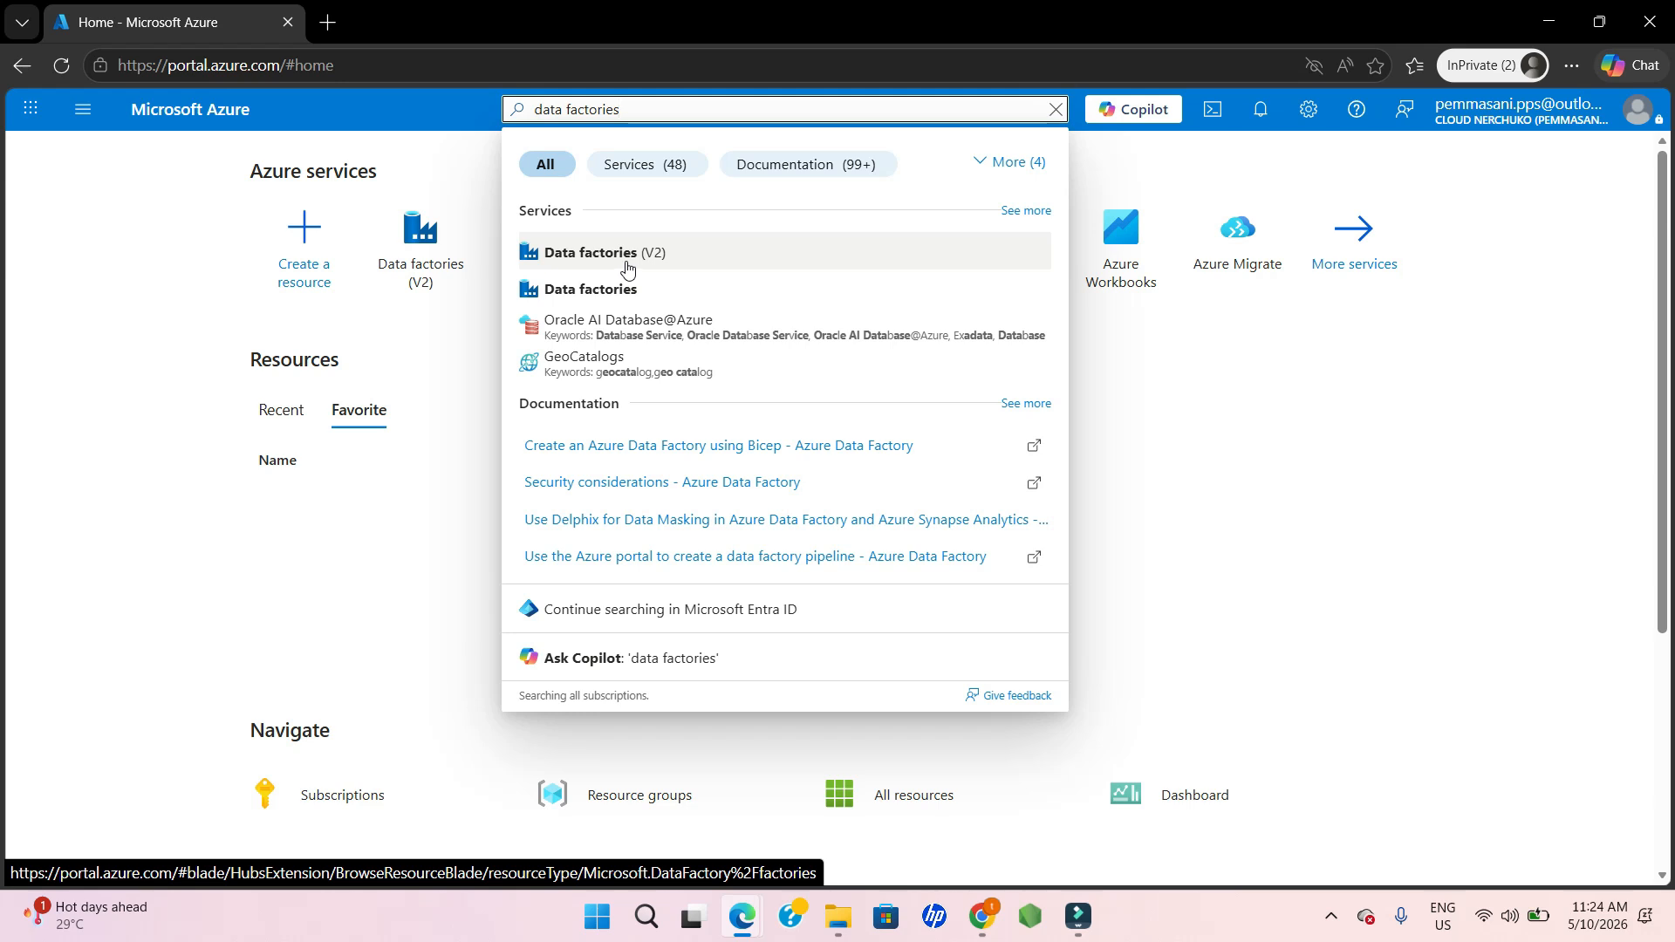
click(615, 262)
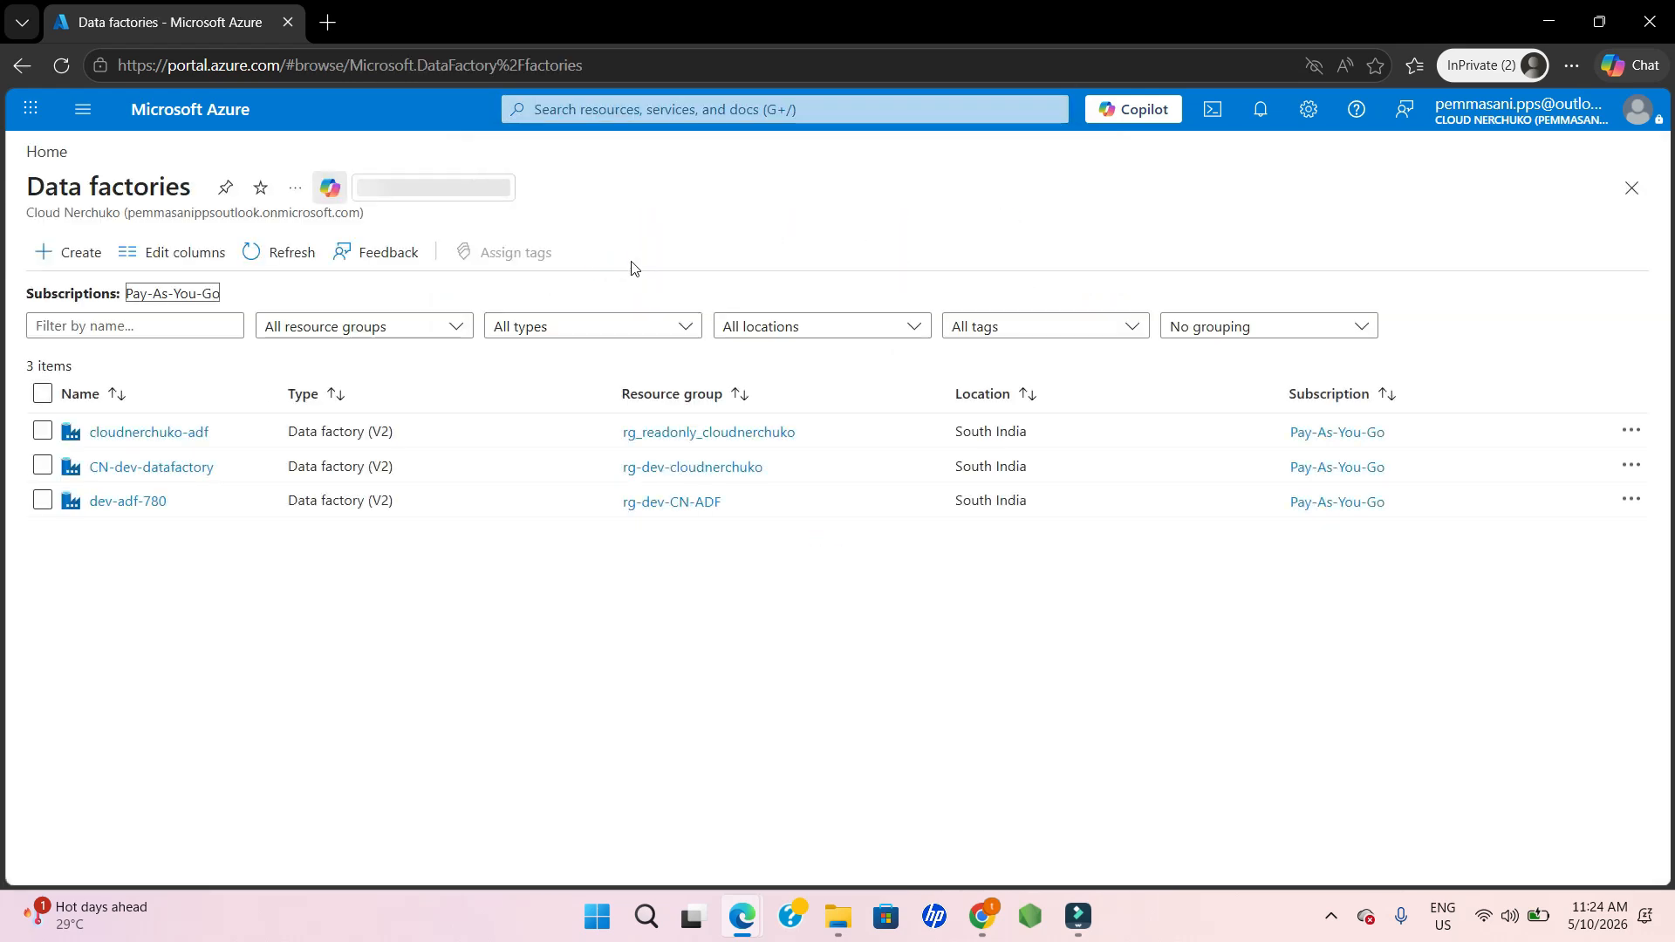
click(63, 262)
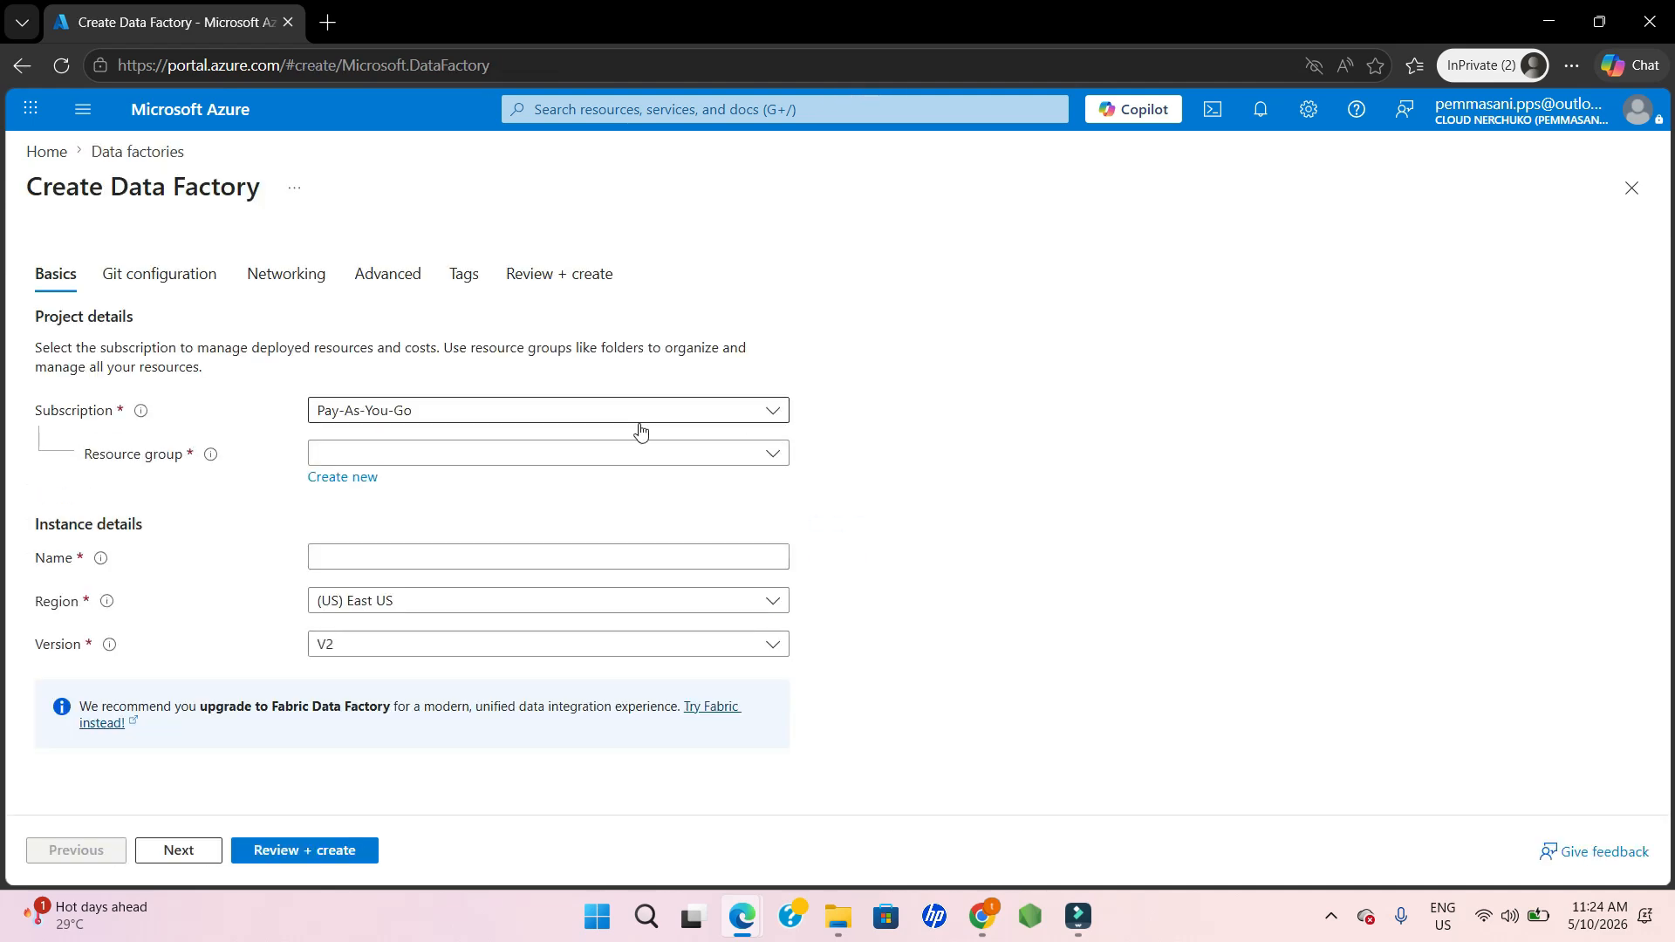
- Assign the new data factory to the AzureDemo resource group and name it demo-adfaccount
click(576, 449)
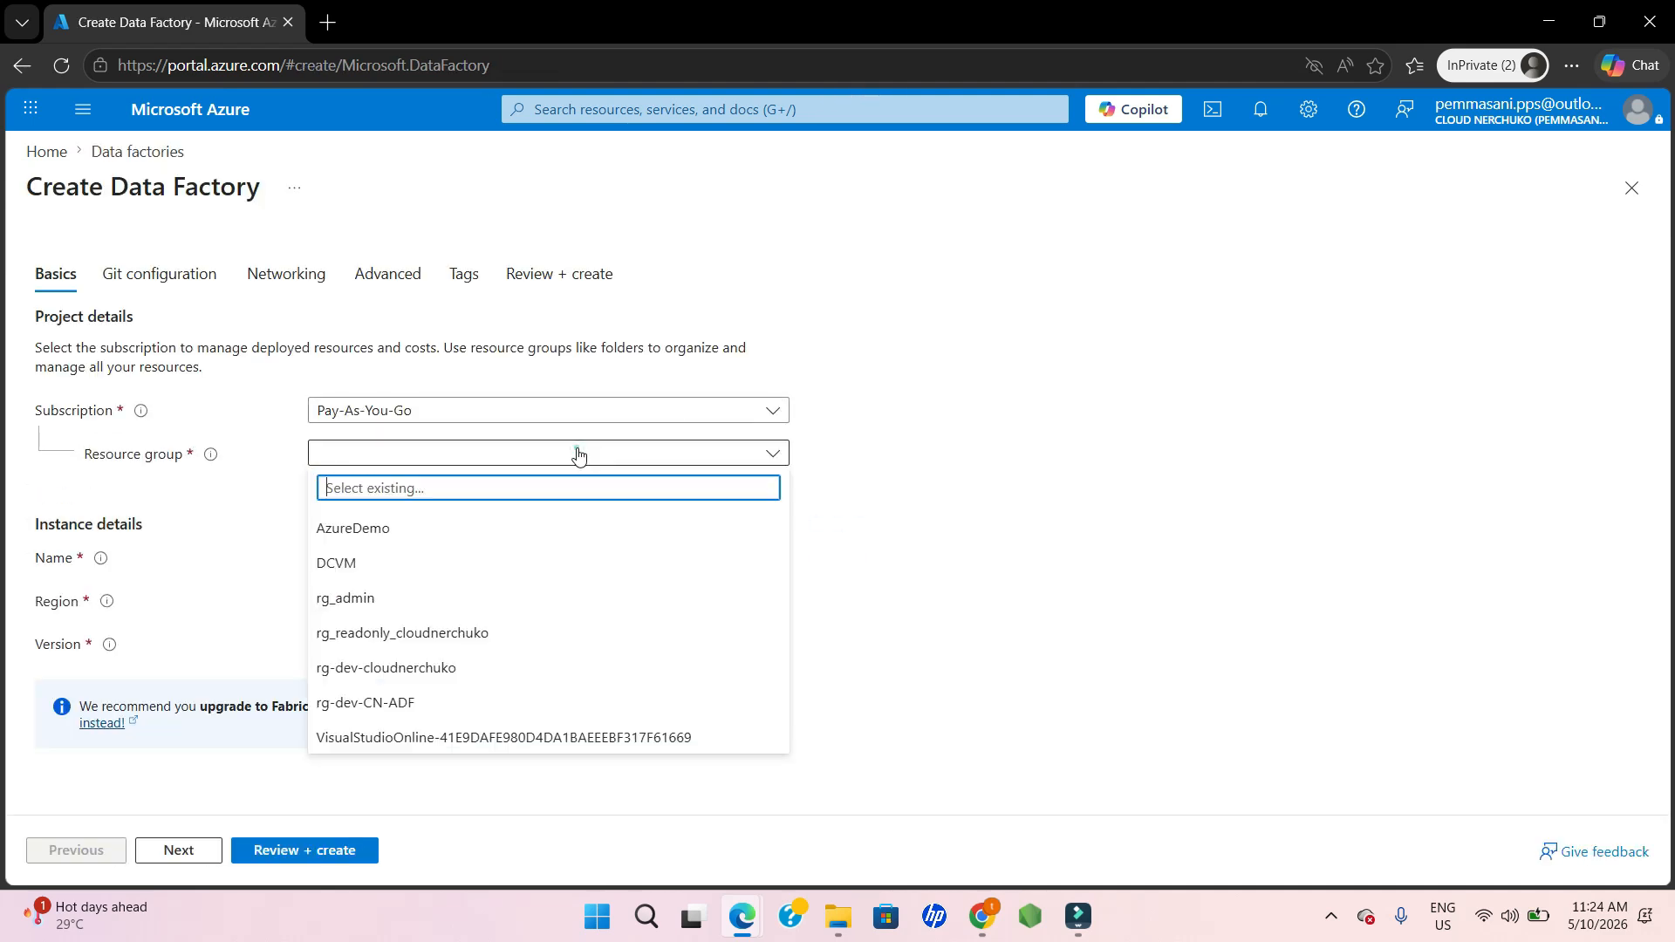
click(373, 528)
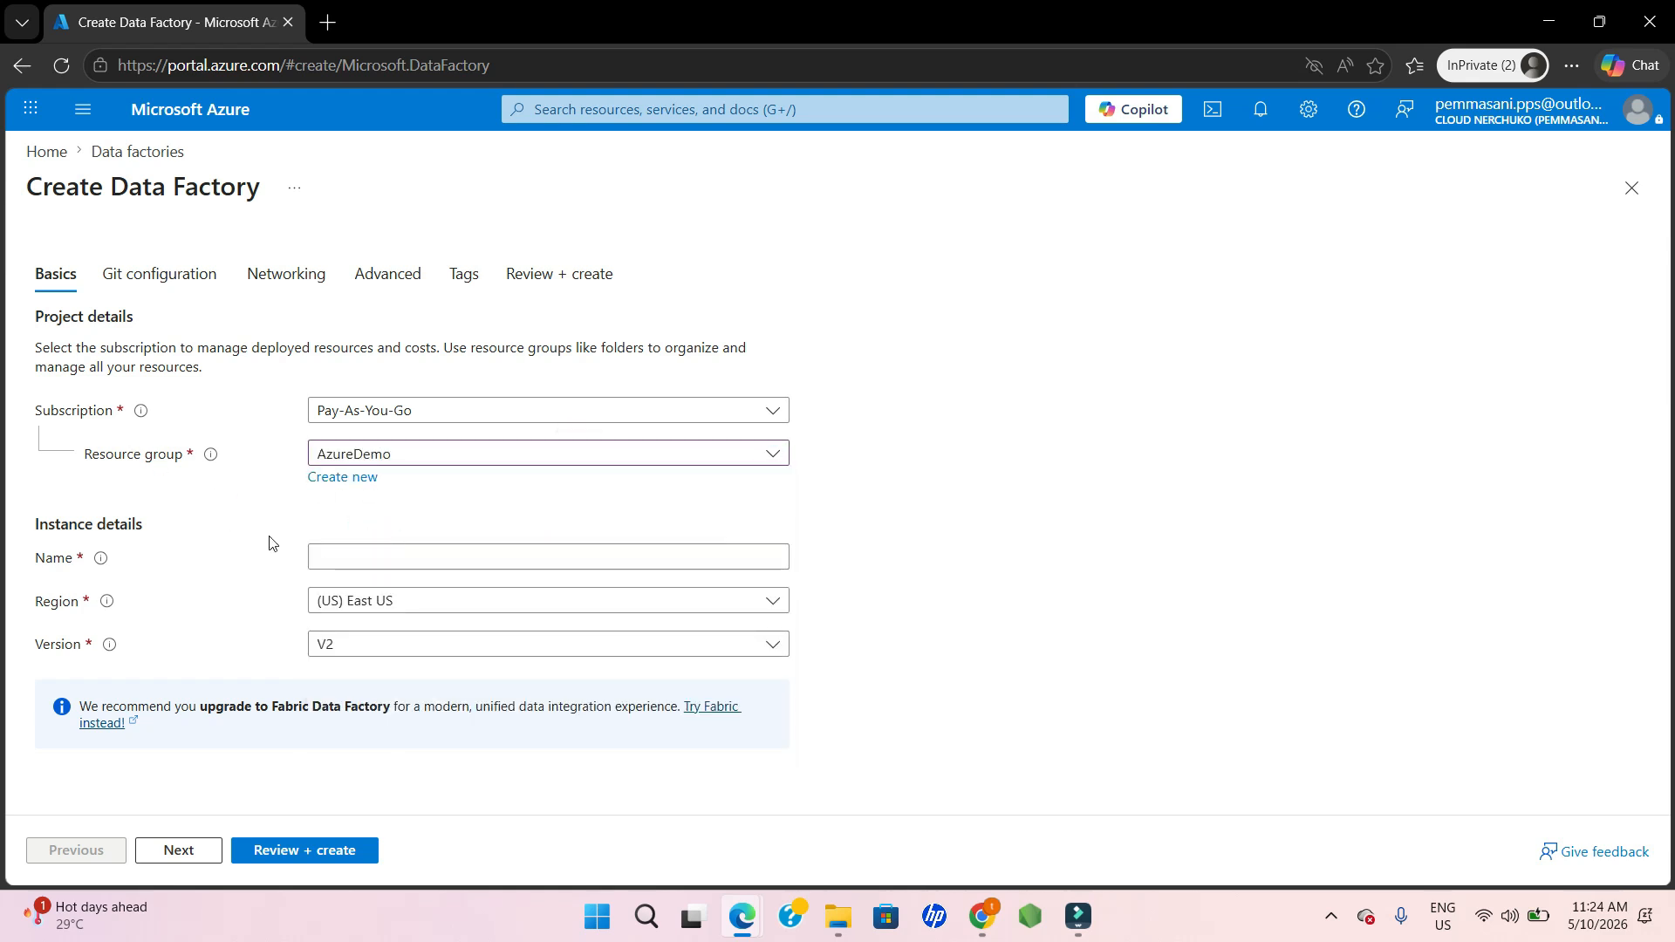
click(349, 553)
text(demo-adfaccount)
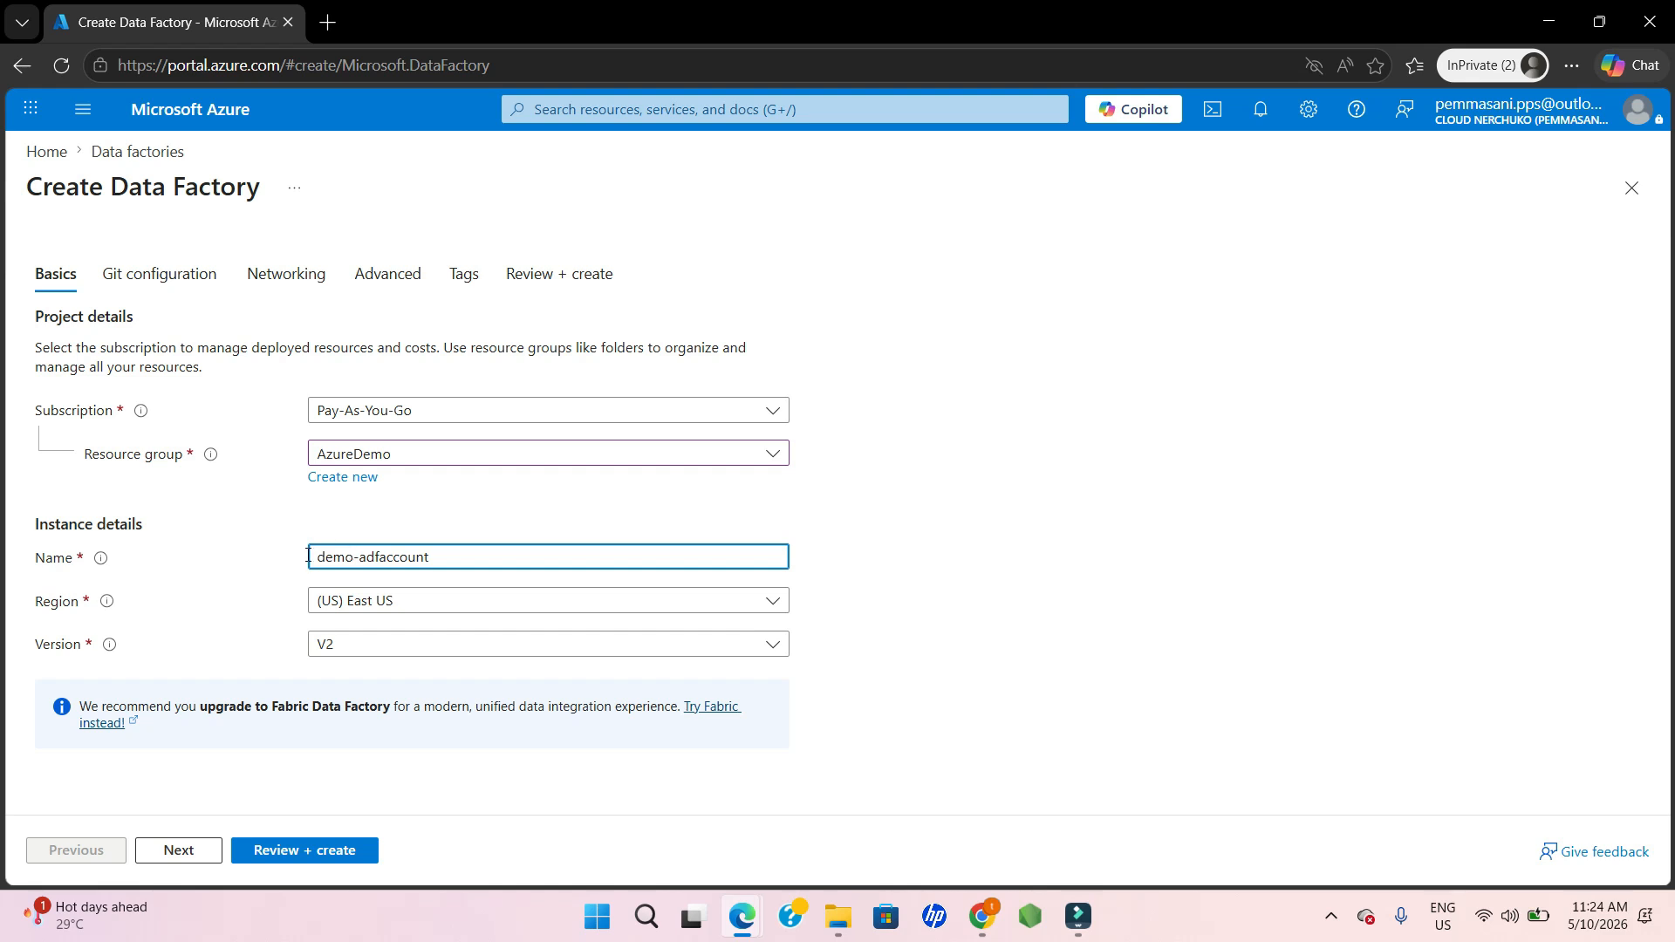
click(278, 563)
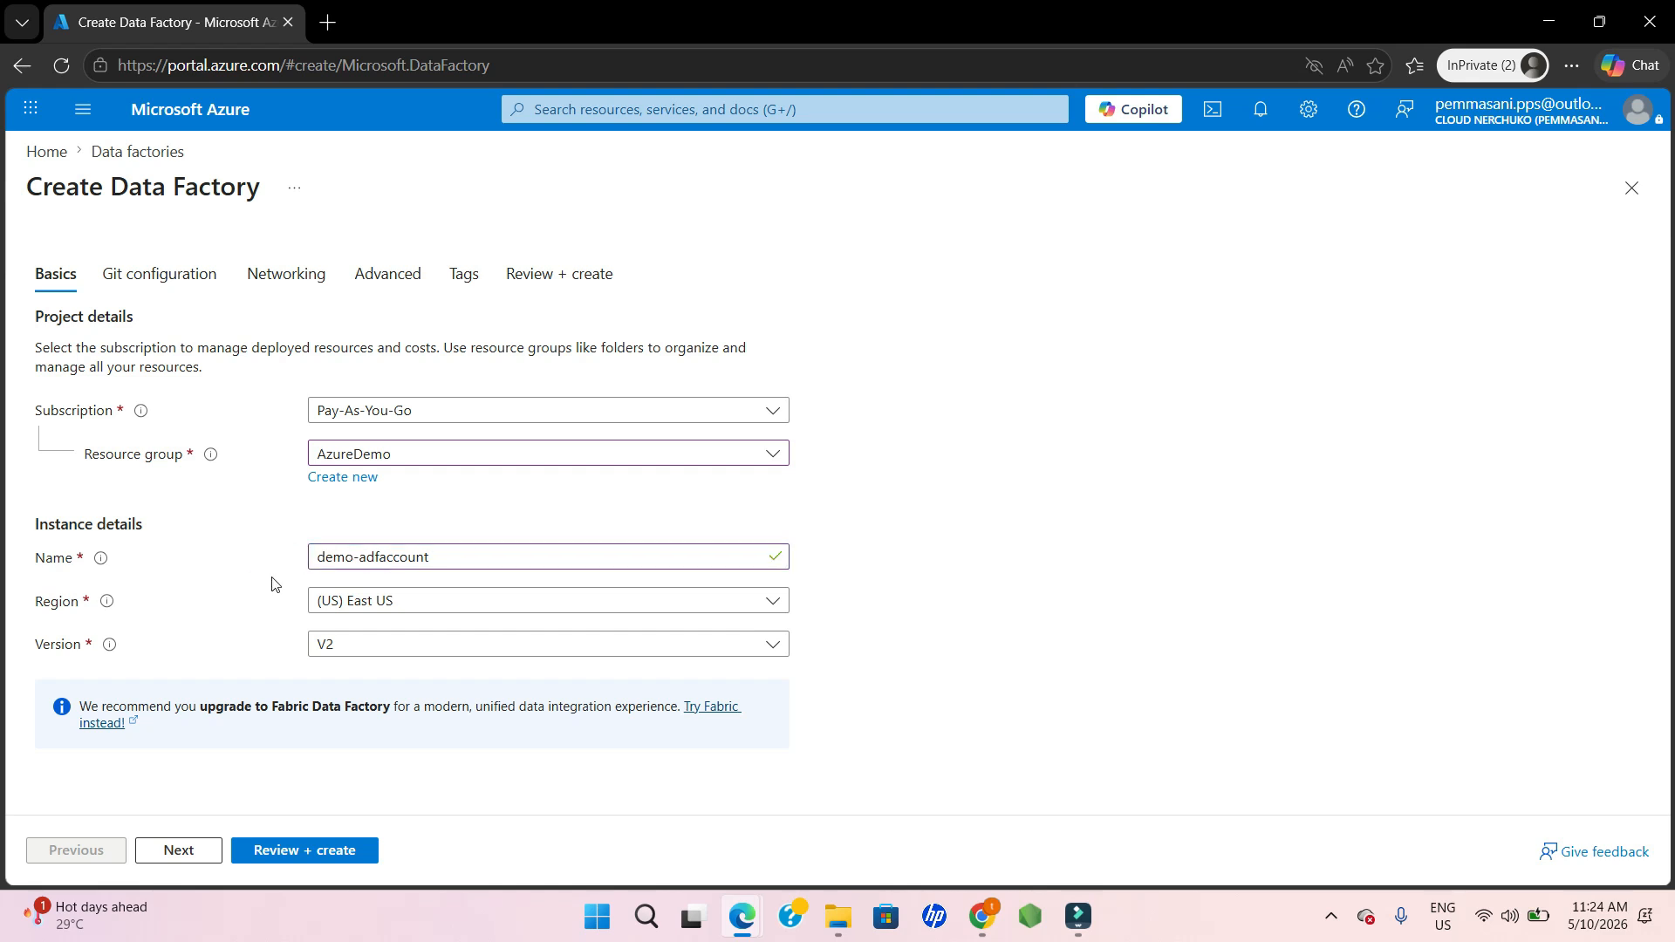
- Set the data factory's region to (Asia Pacific) South India and keep version V2
click(375, 600)
text(s)
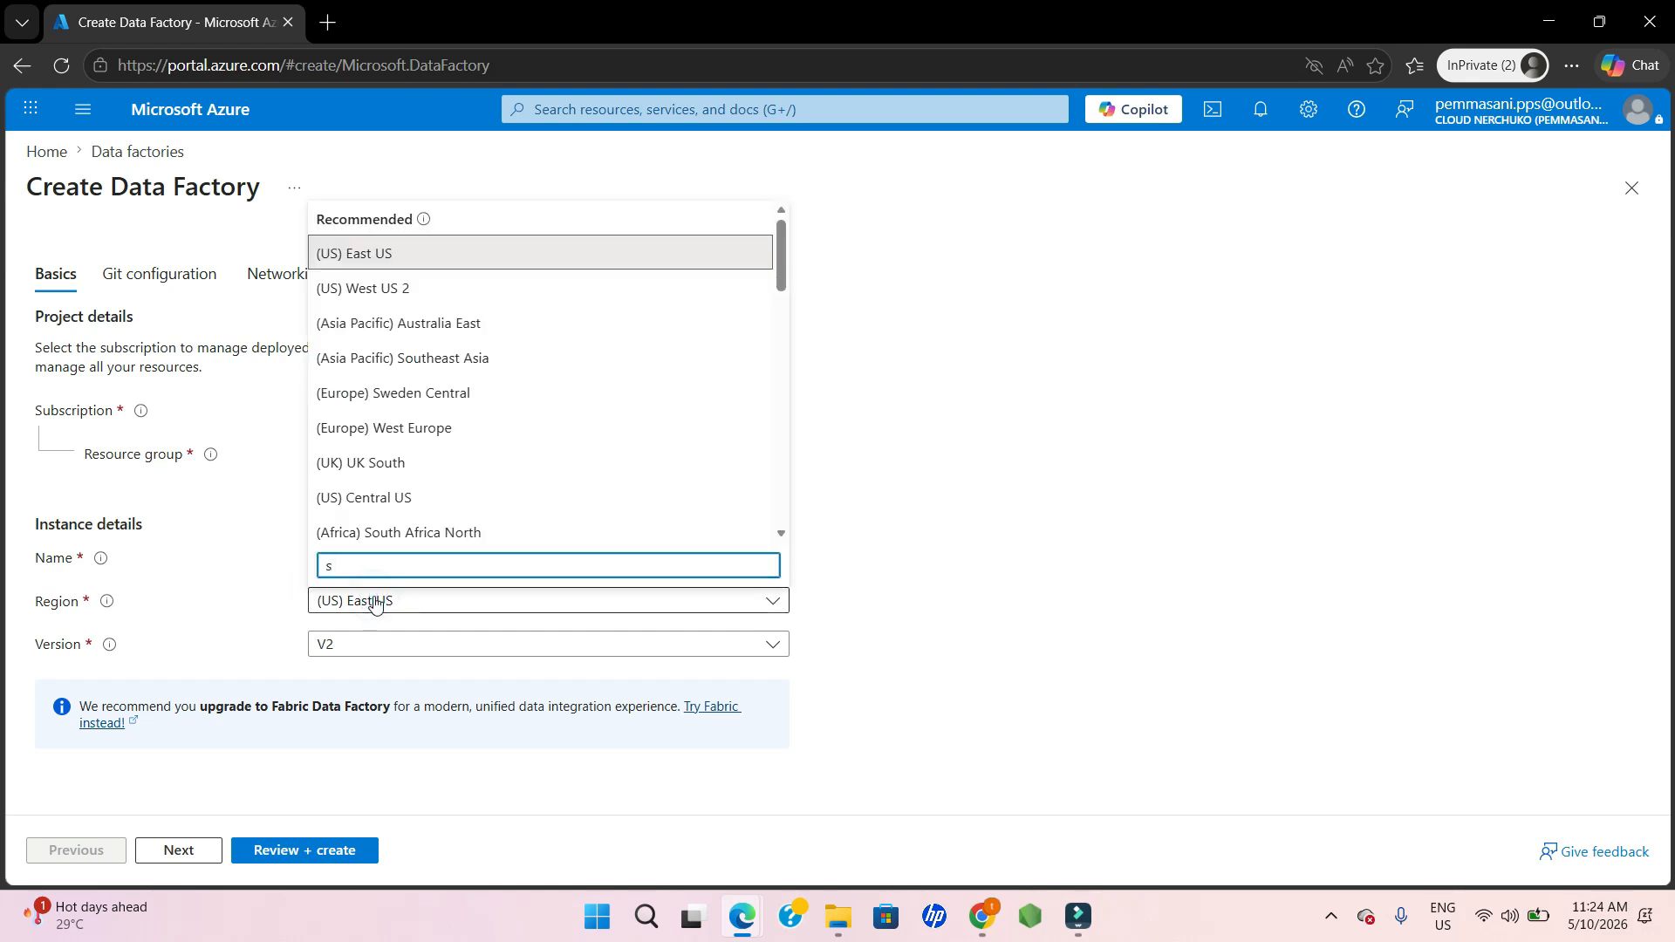
text(outh)
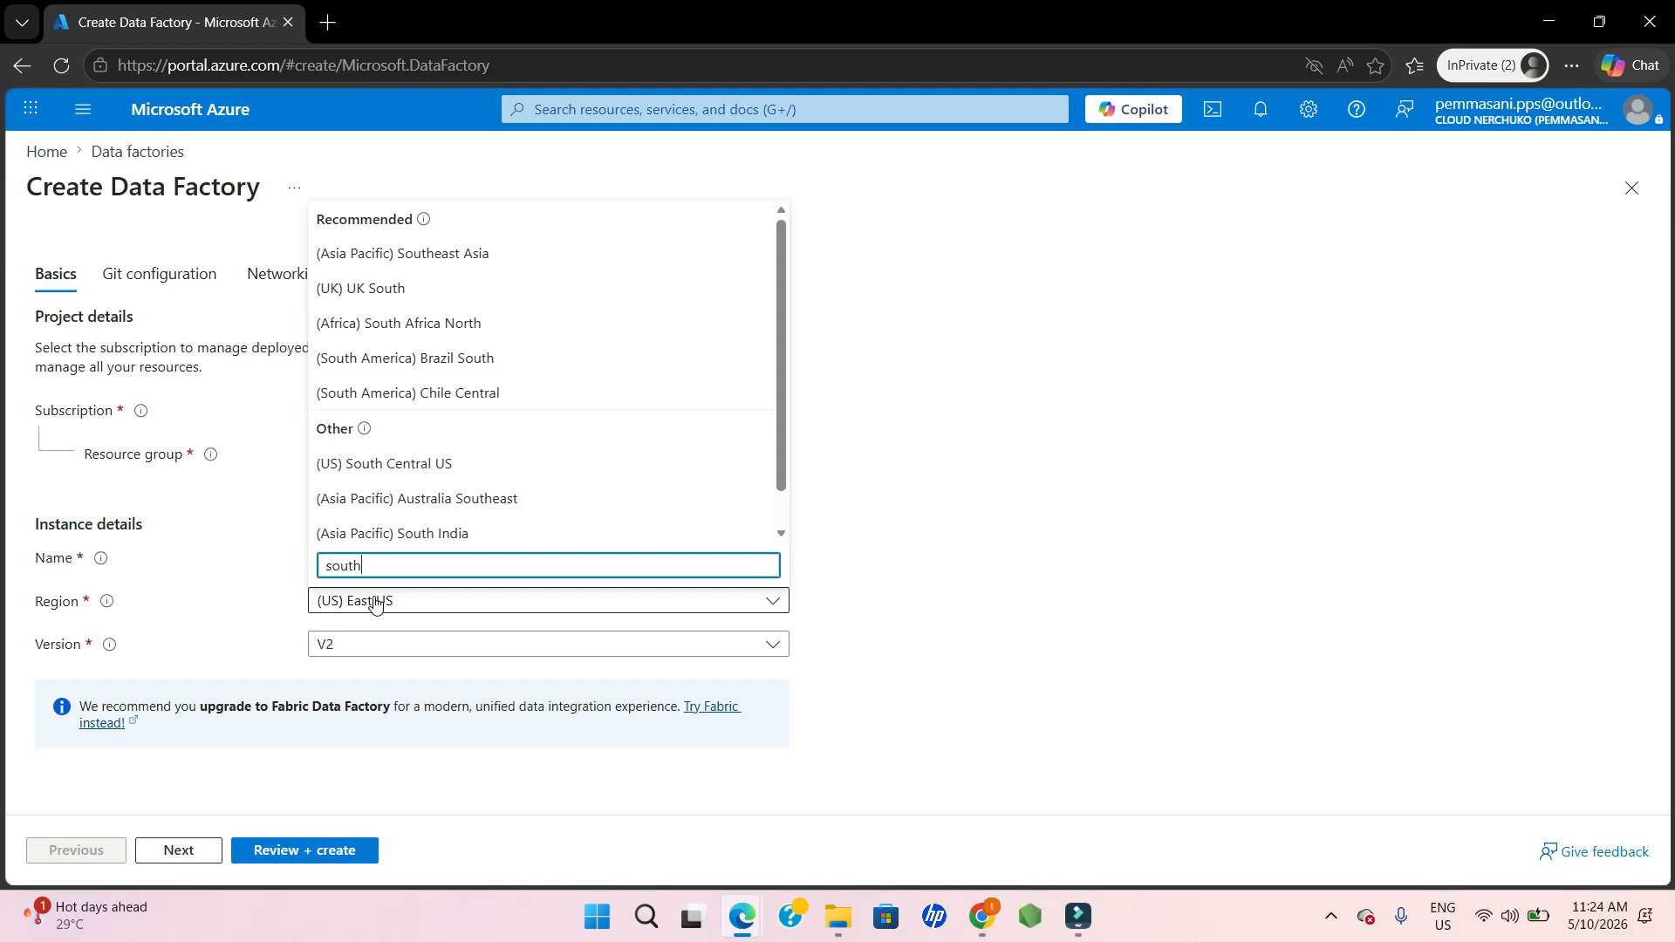
text( i)
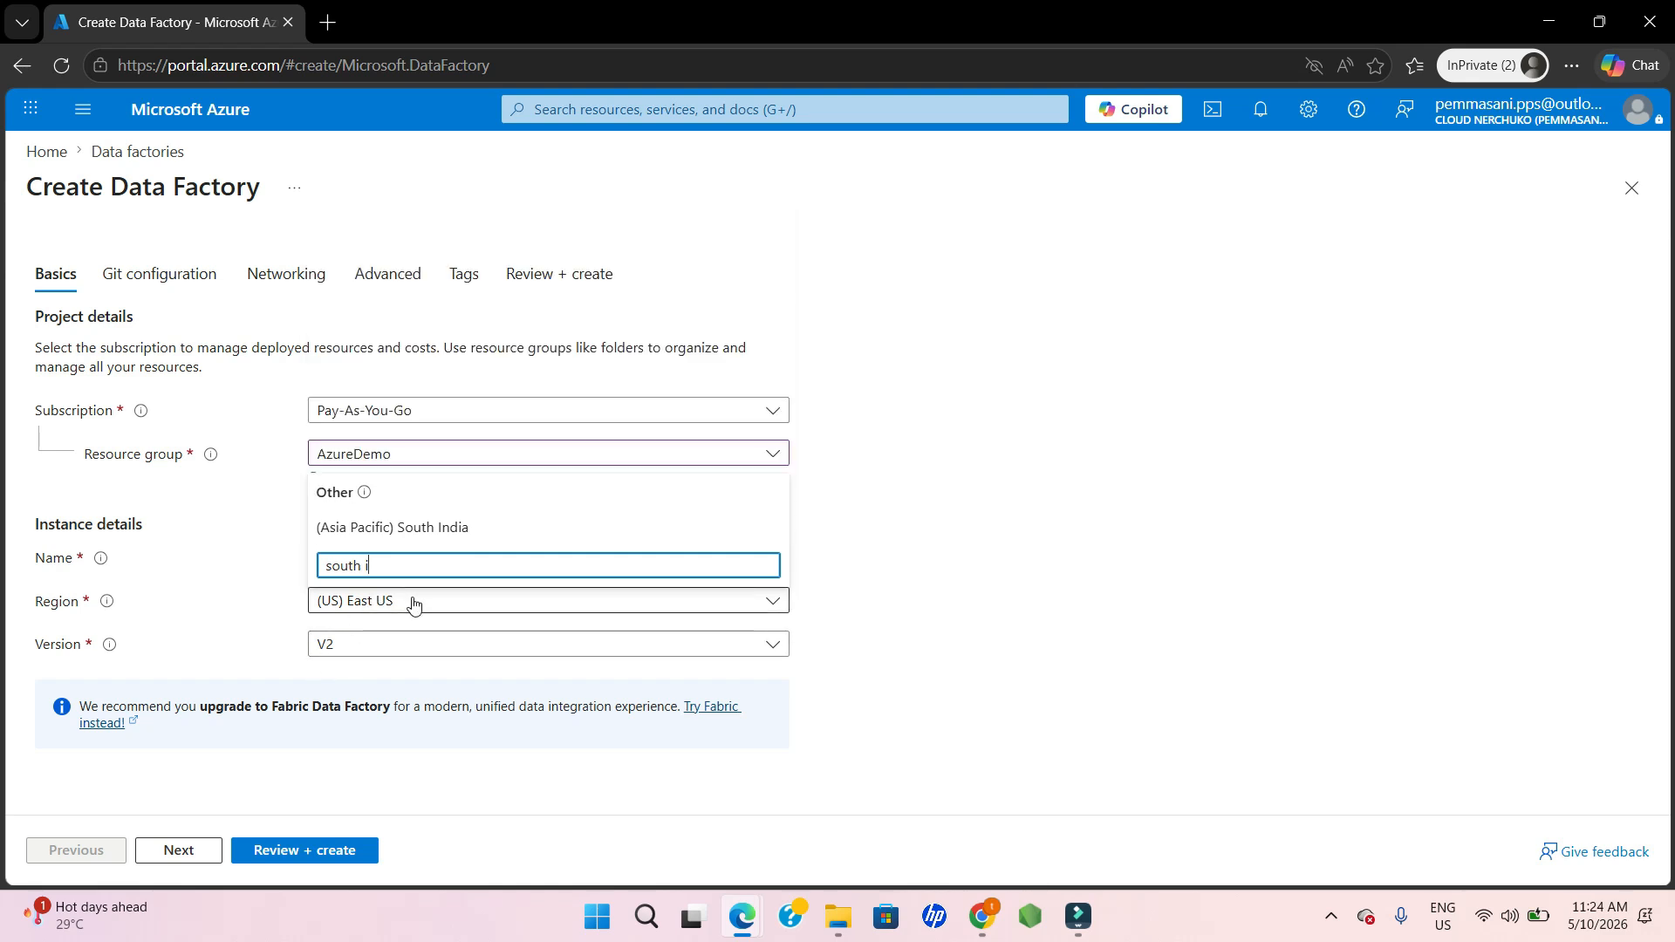
click(460, 525)
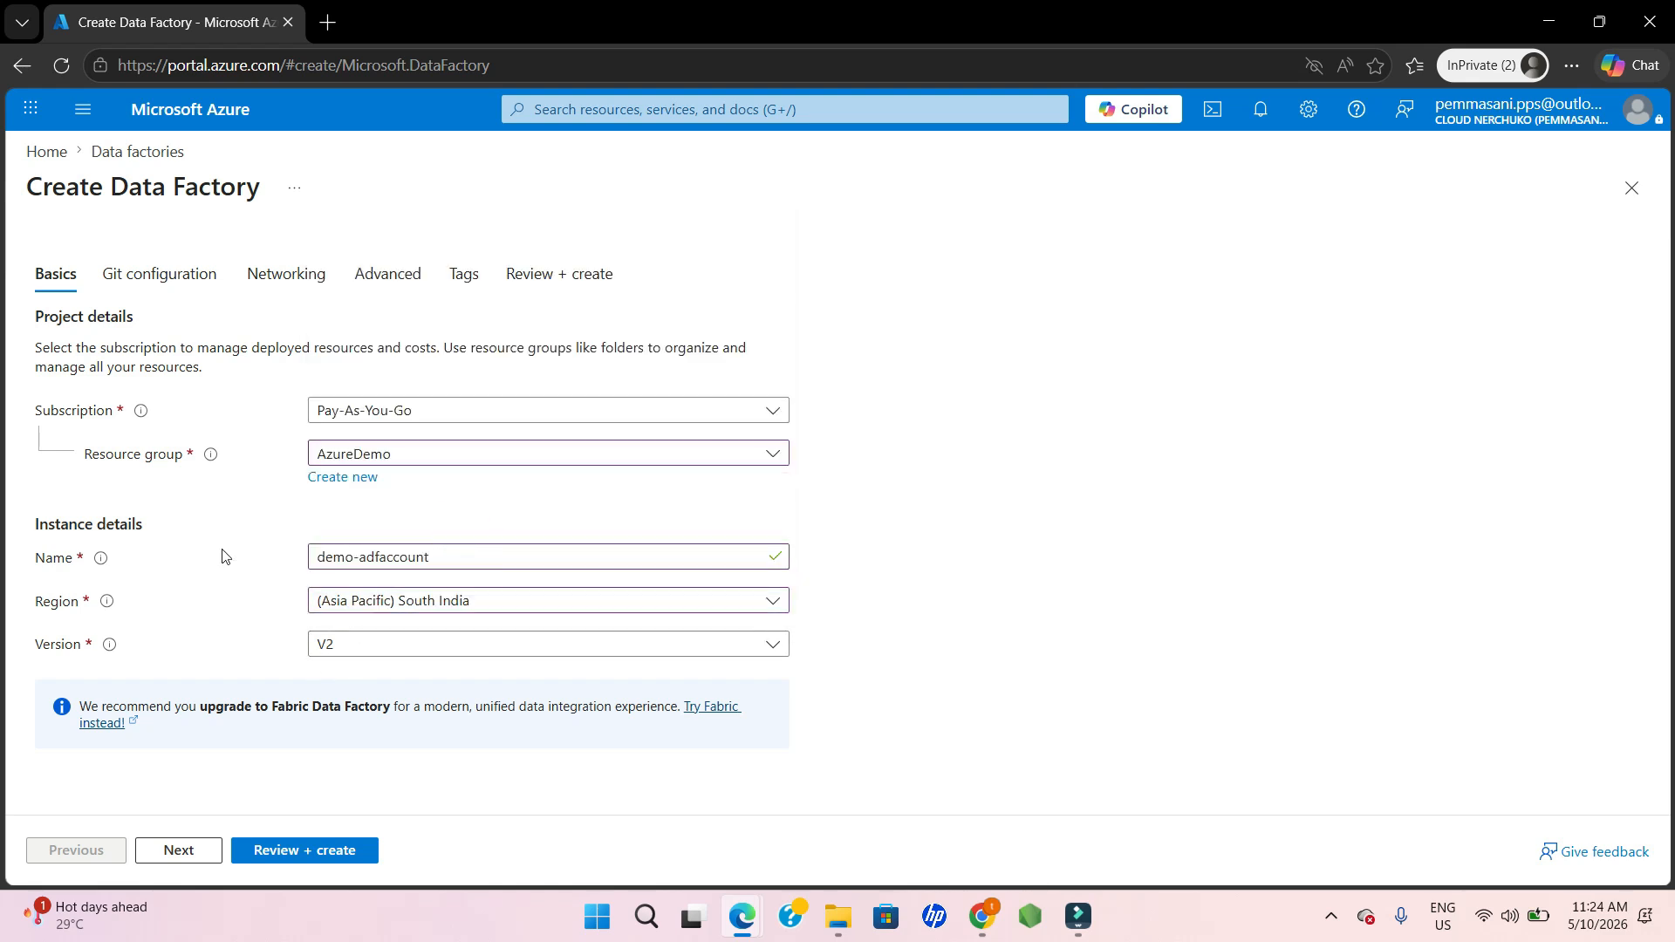
click(378, 642)
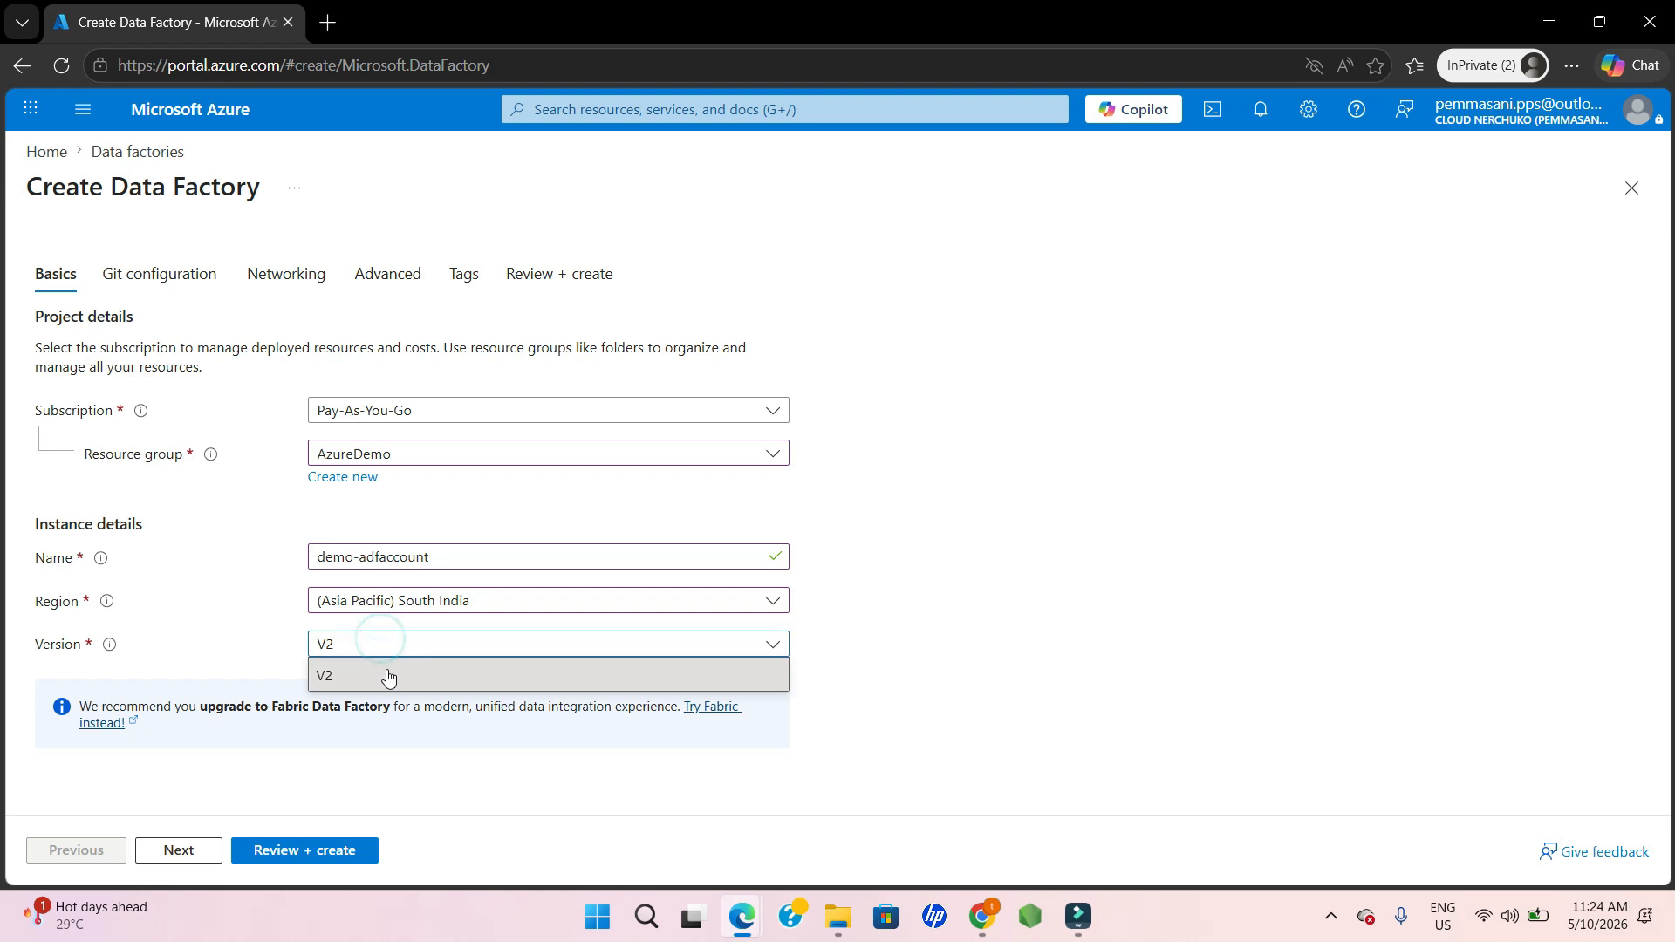
click(253, 633)
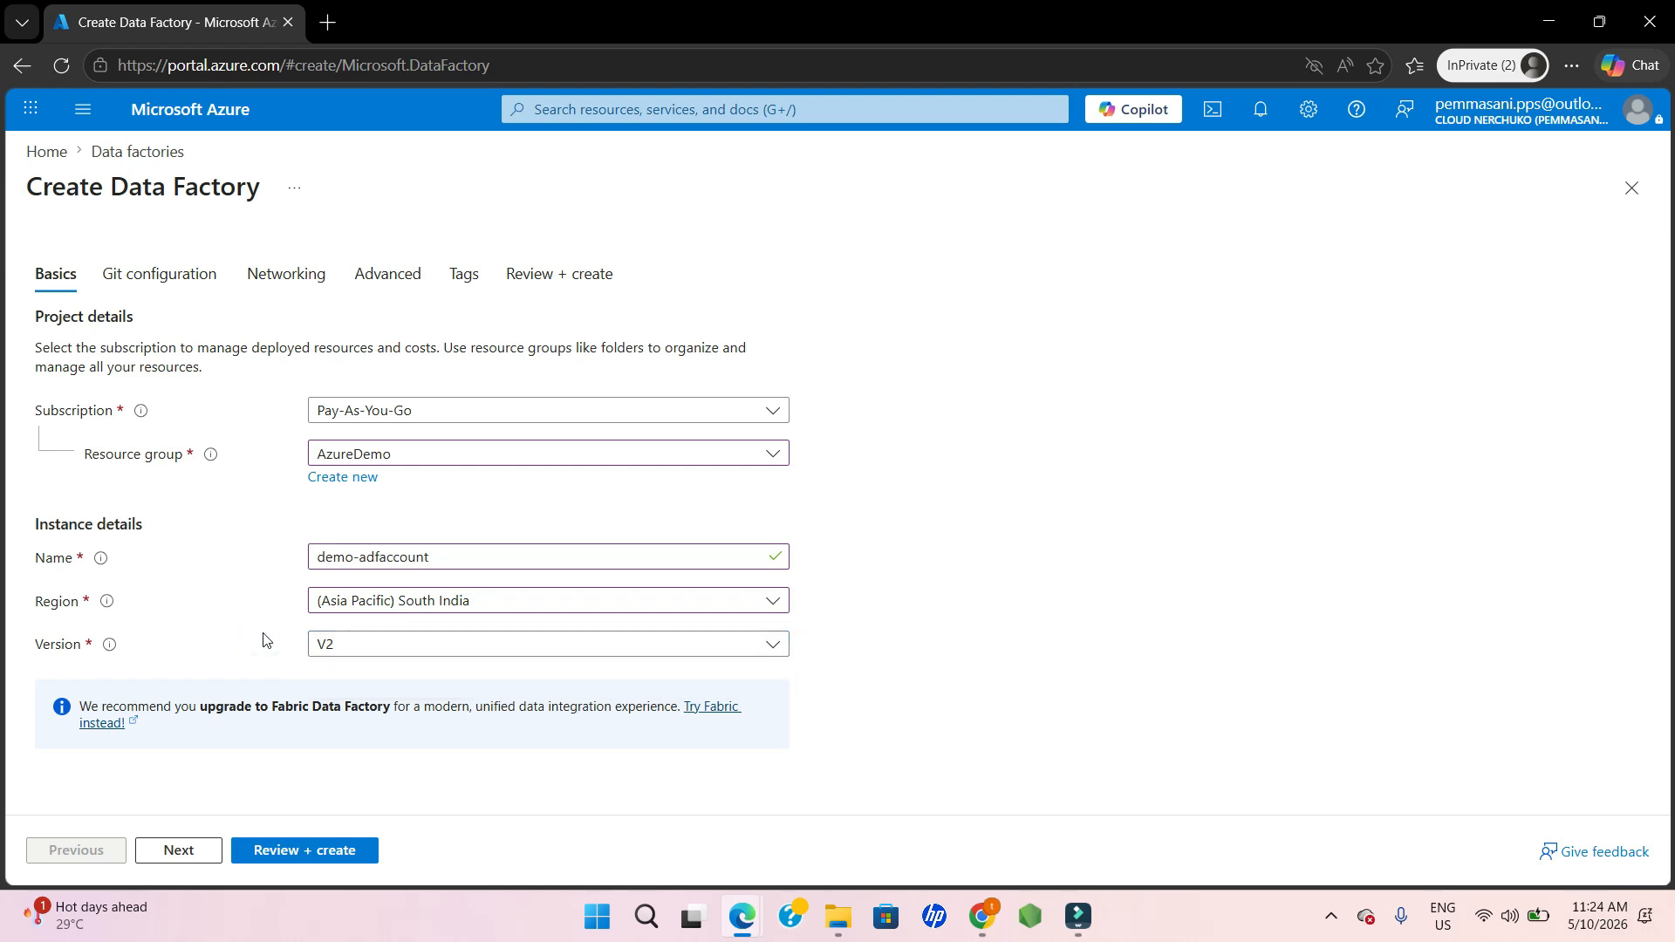
- Review the Git, networking, encryption and tag settings, keep their defaults, and create the data factory
click(175, 850)
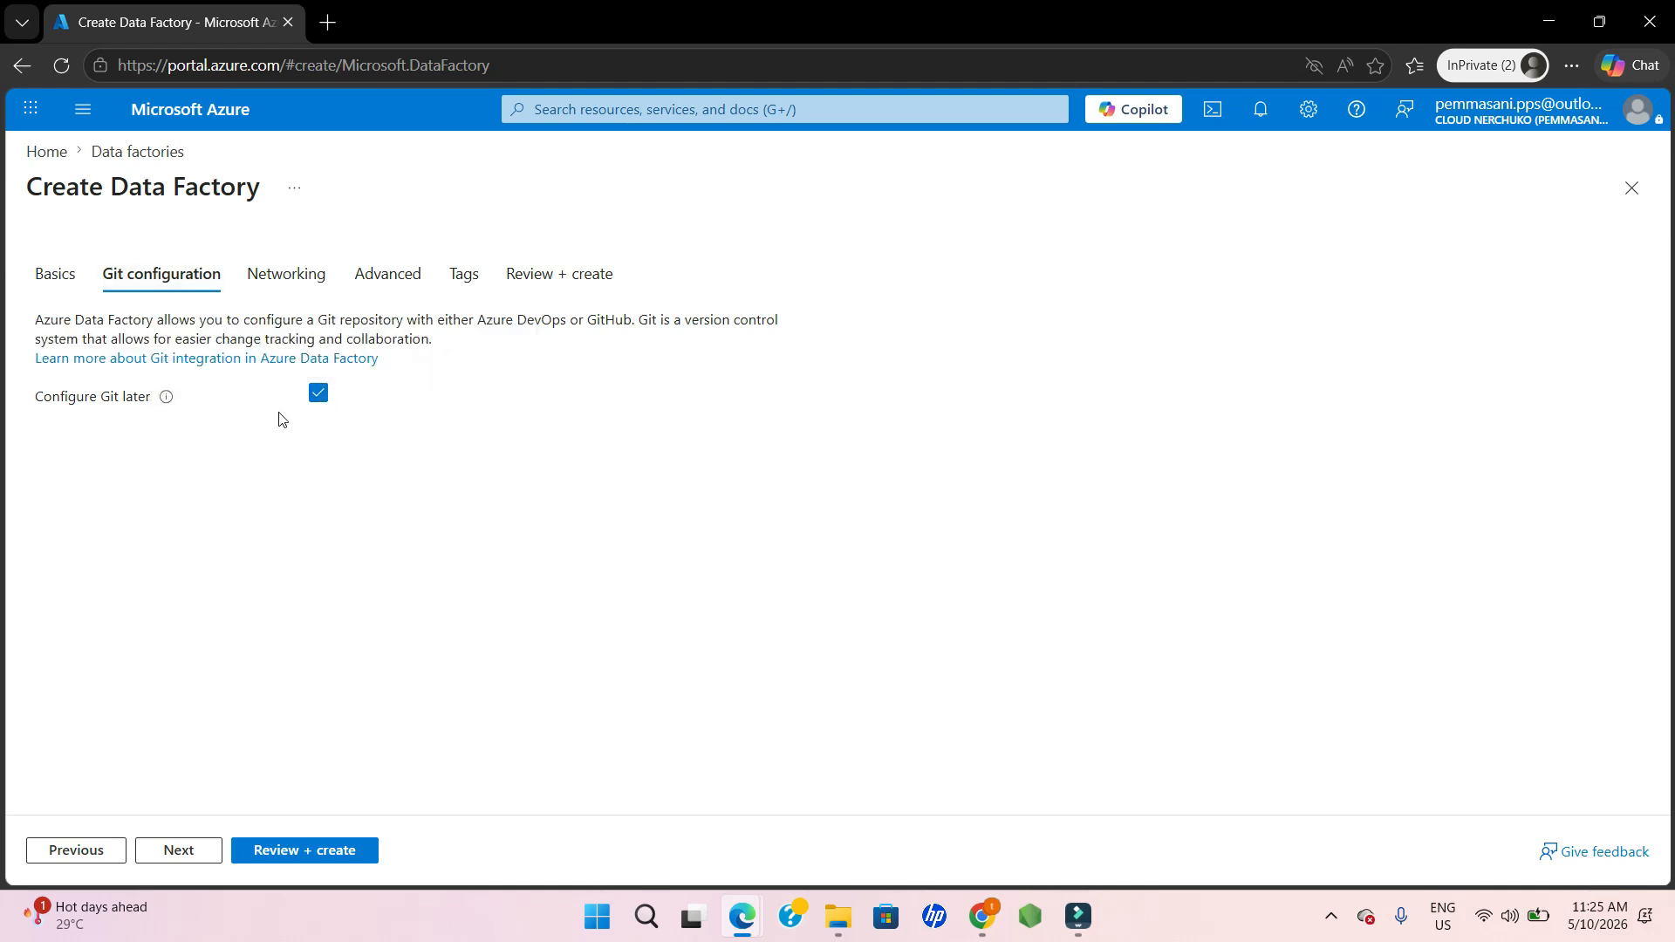
mouse_move(162, 403)
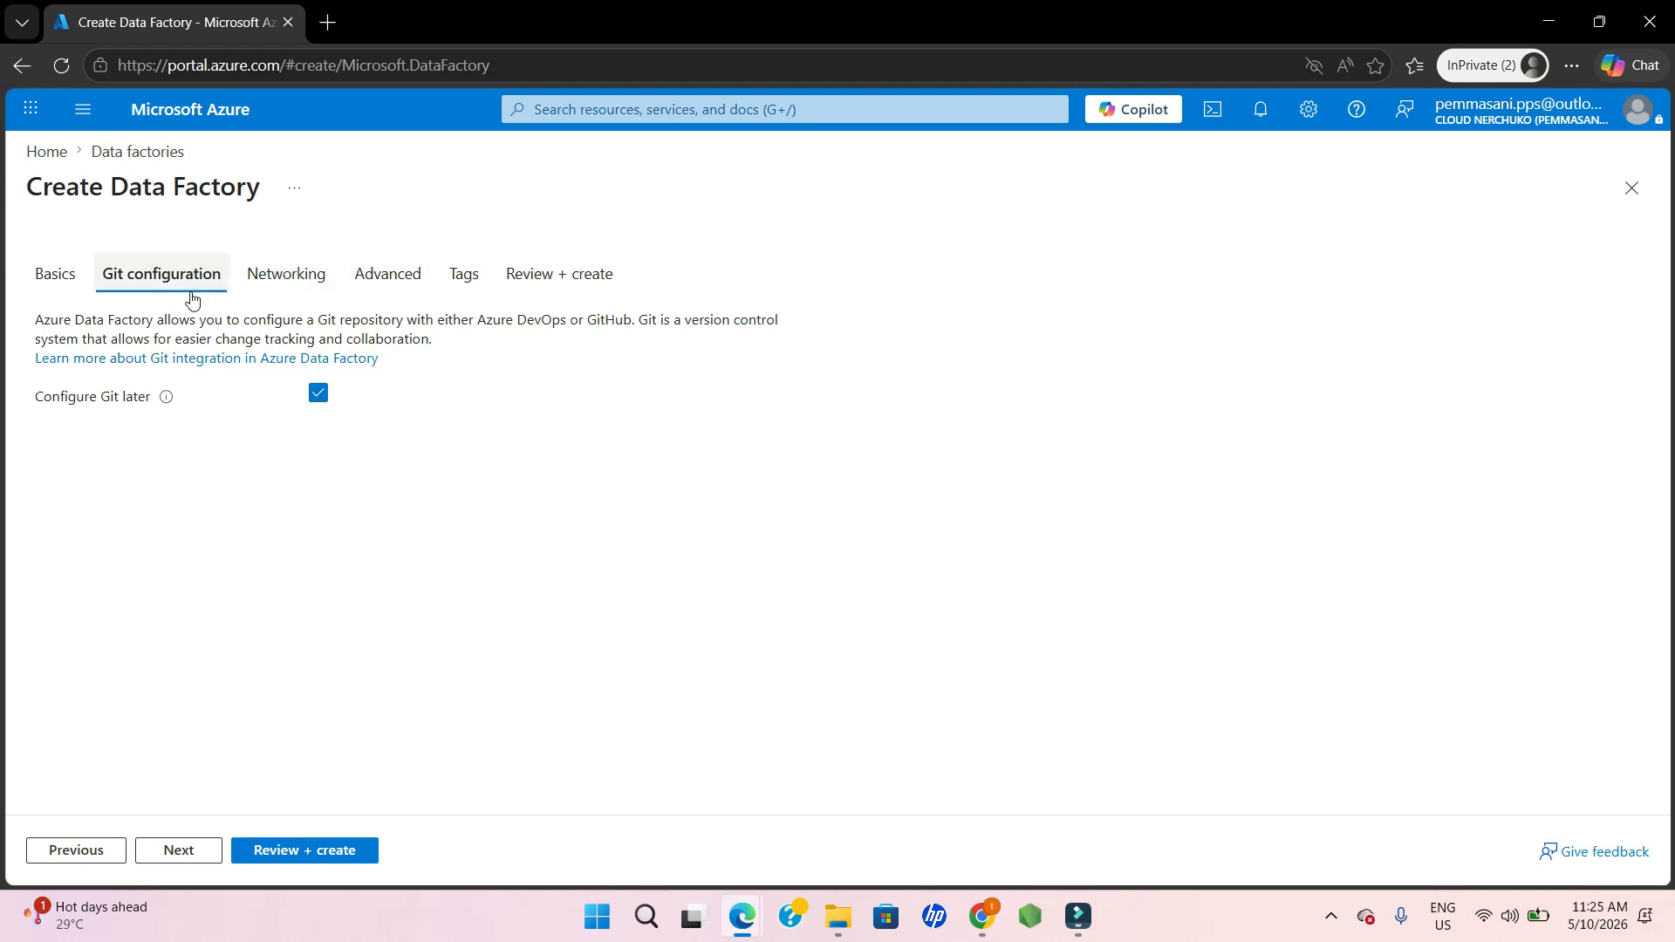
click(270, 279)
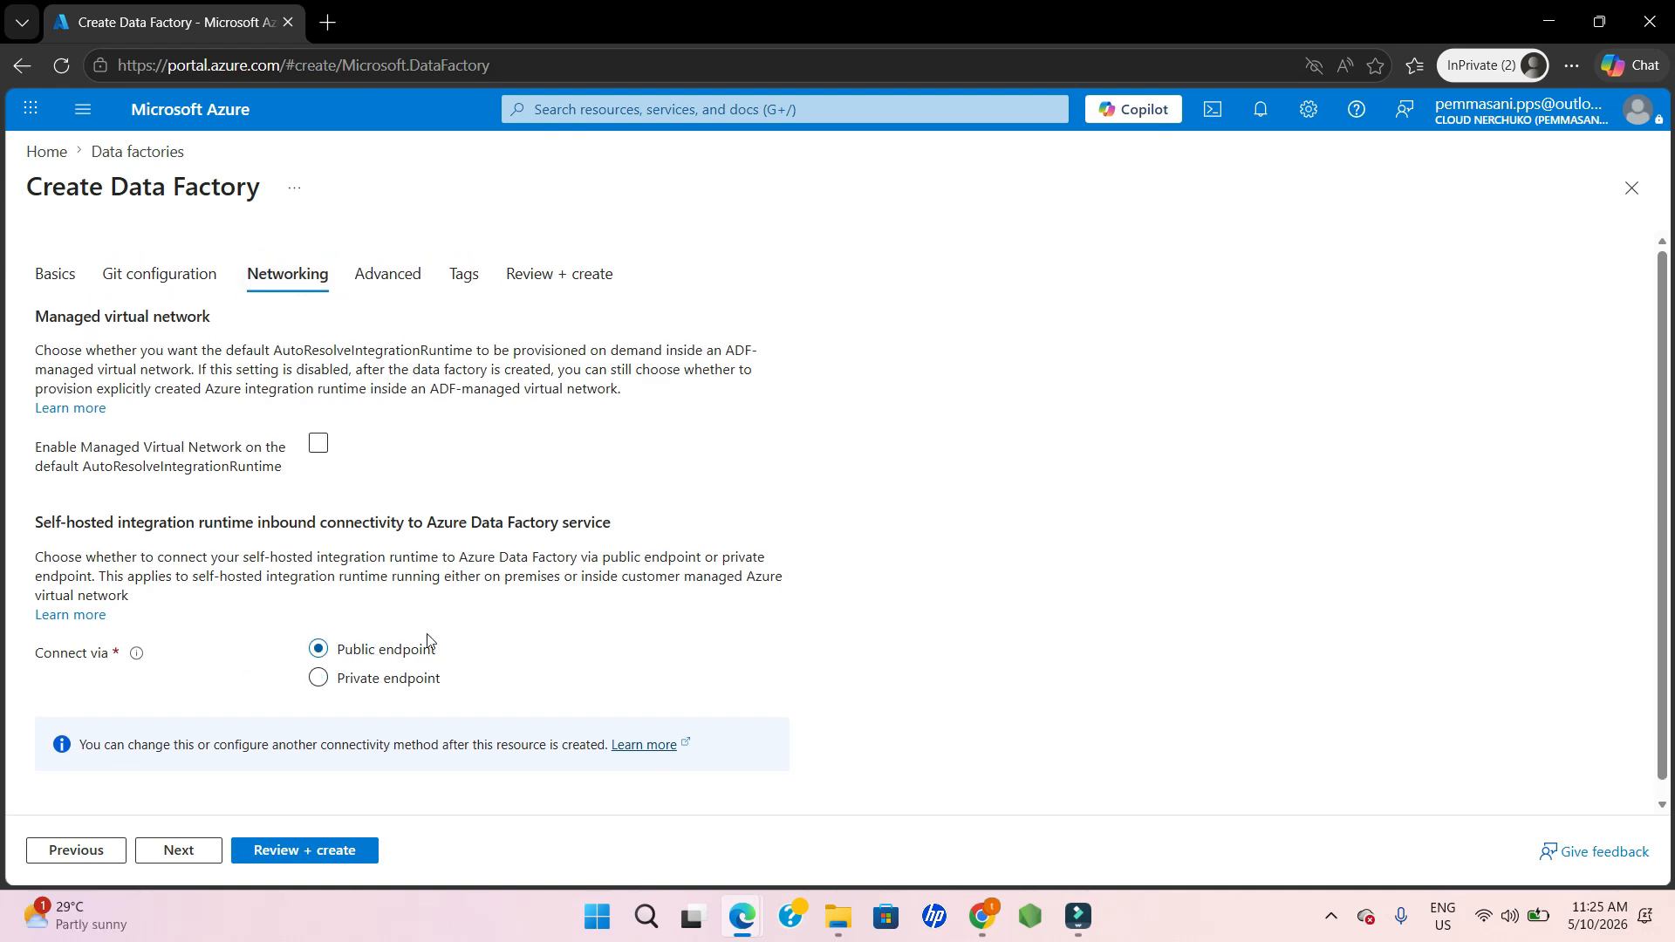
click(388, 274)
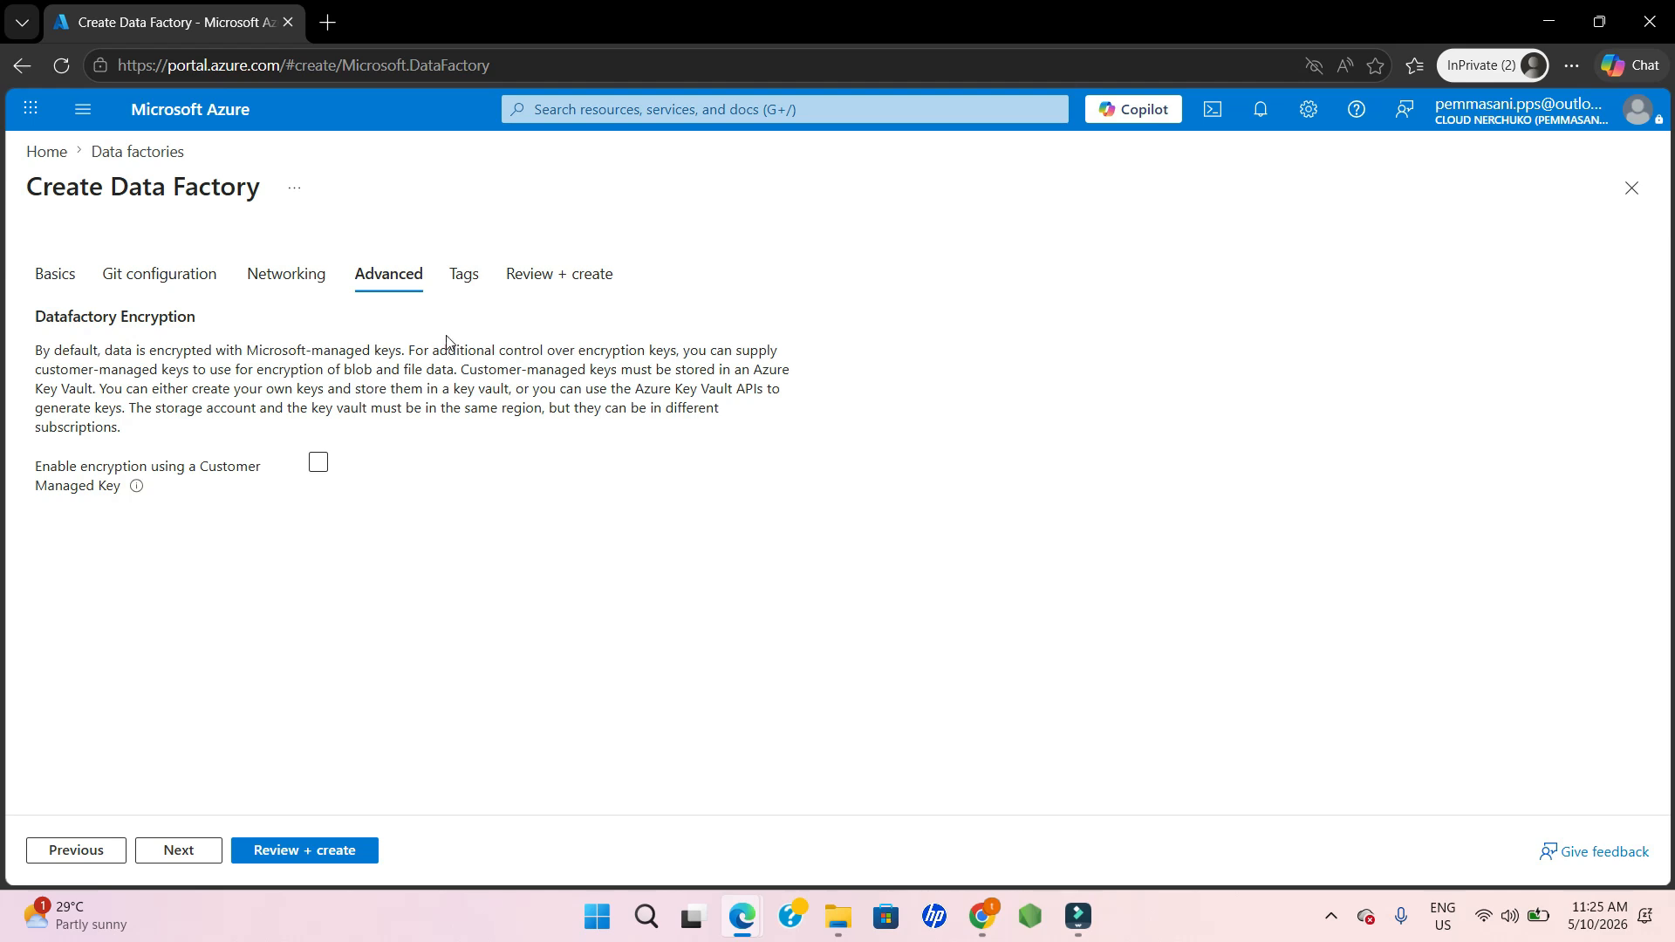
click(463, 276)
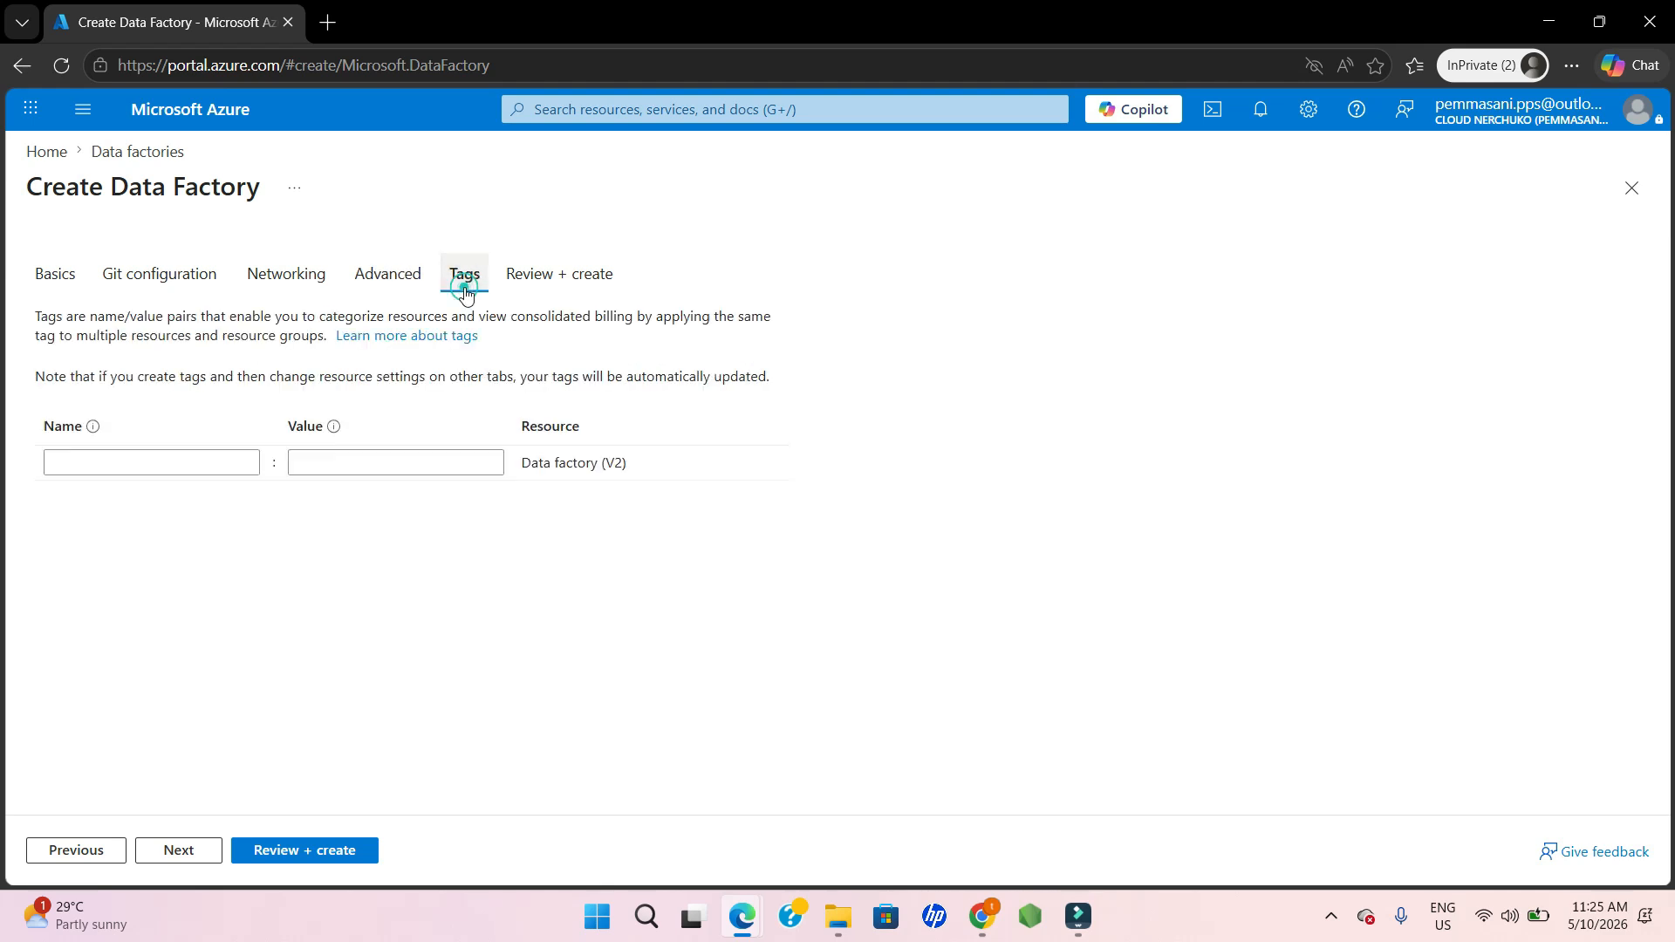
click(531, 292)
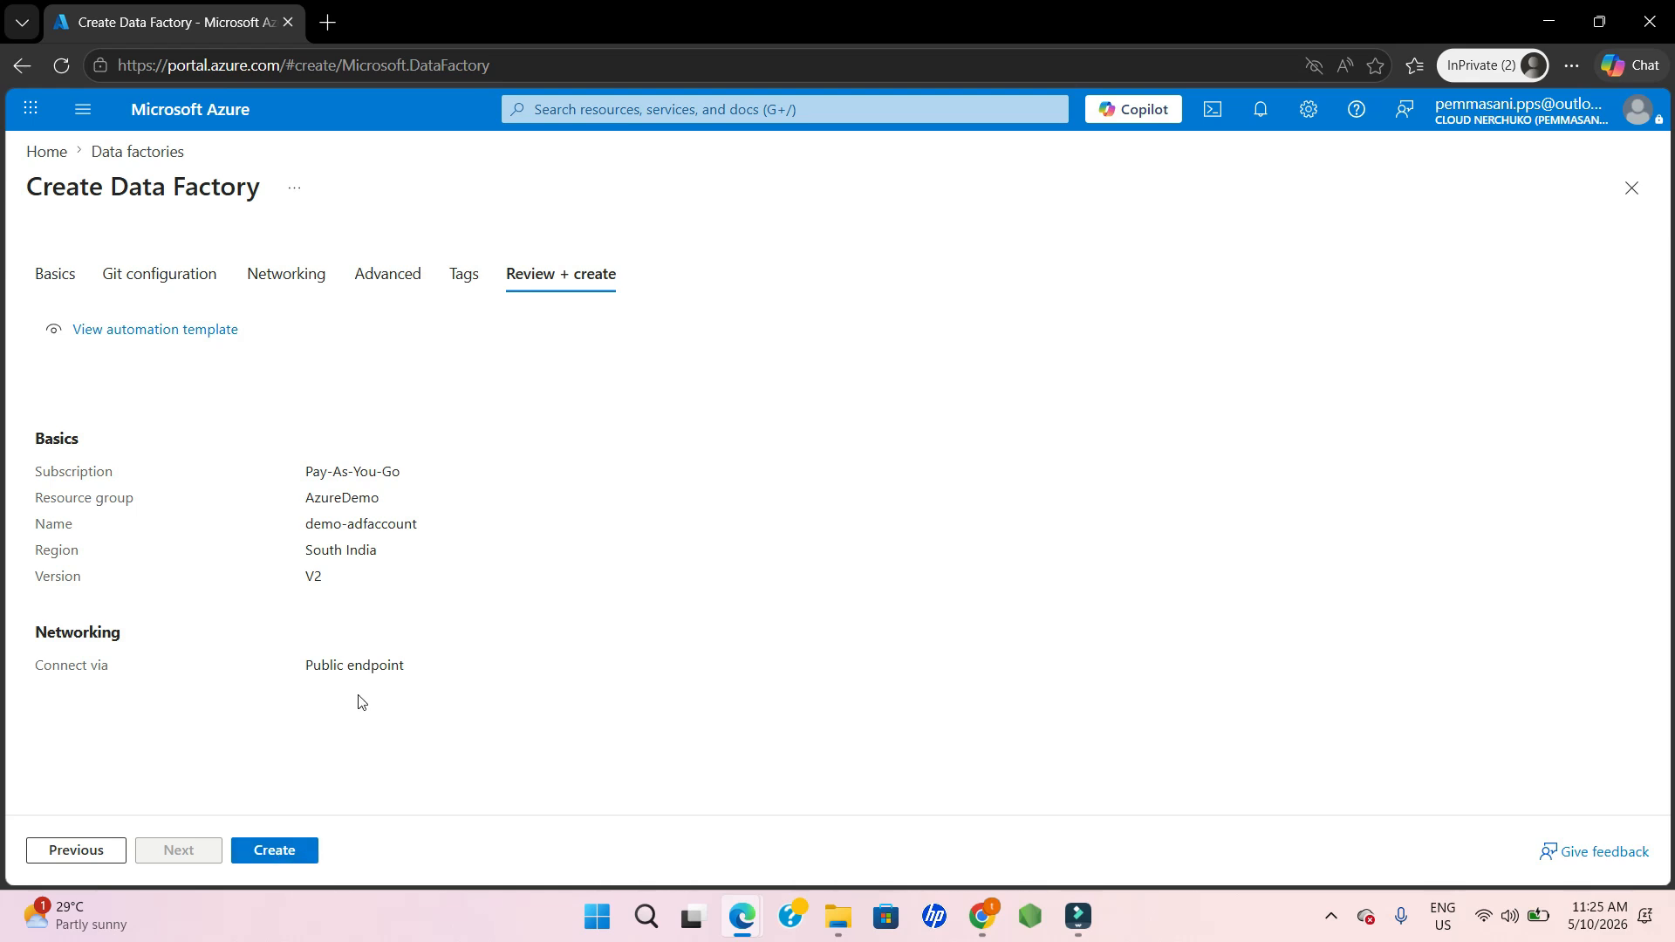
click(293, 852)
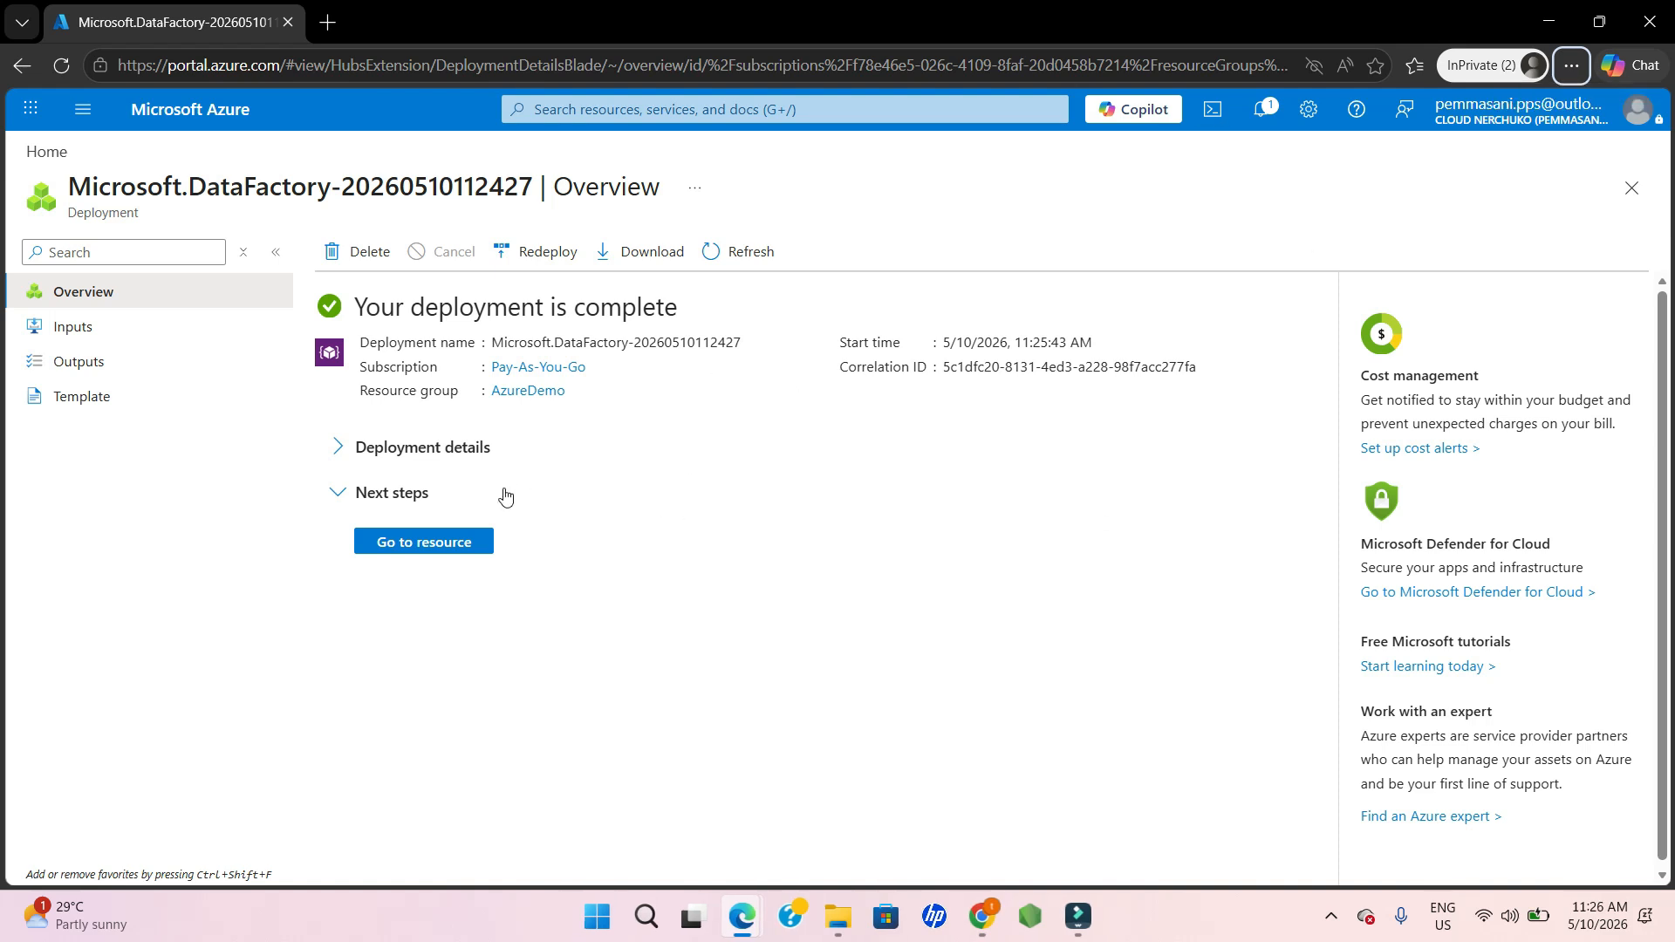
- Leave the deployment page and open the demo-adfaccount factory from the list of data factories
click(438, 545)
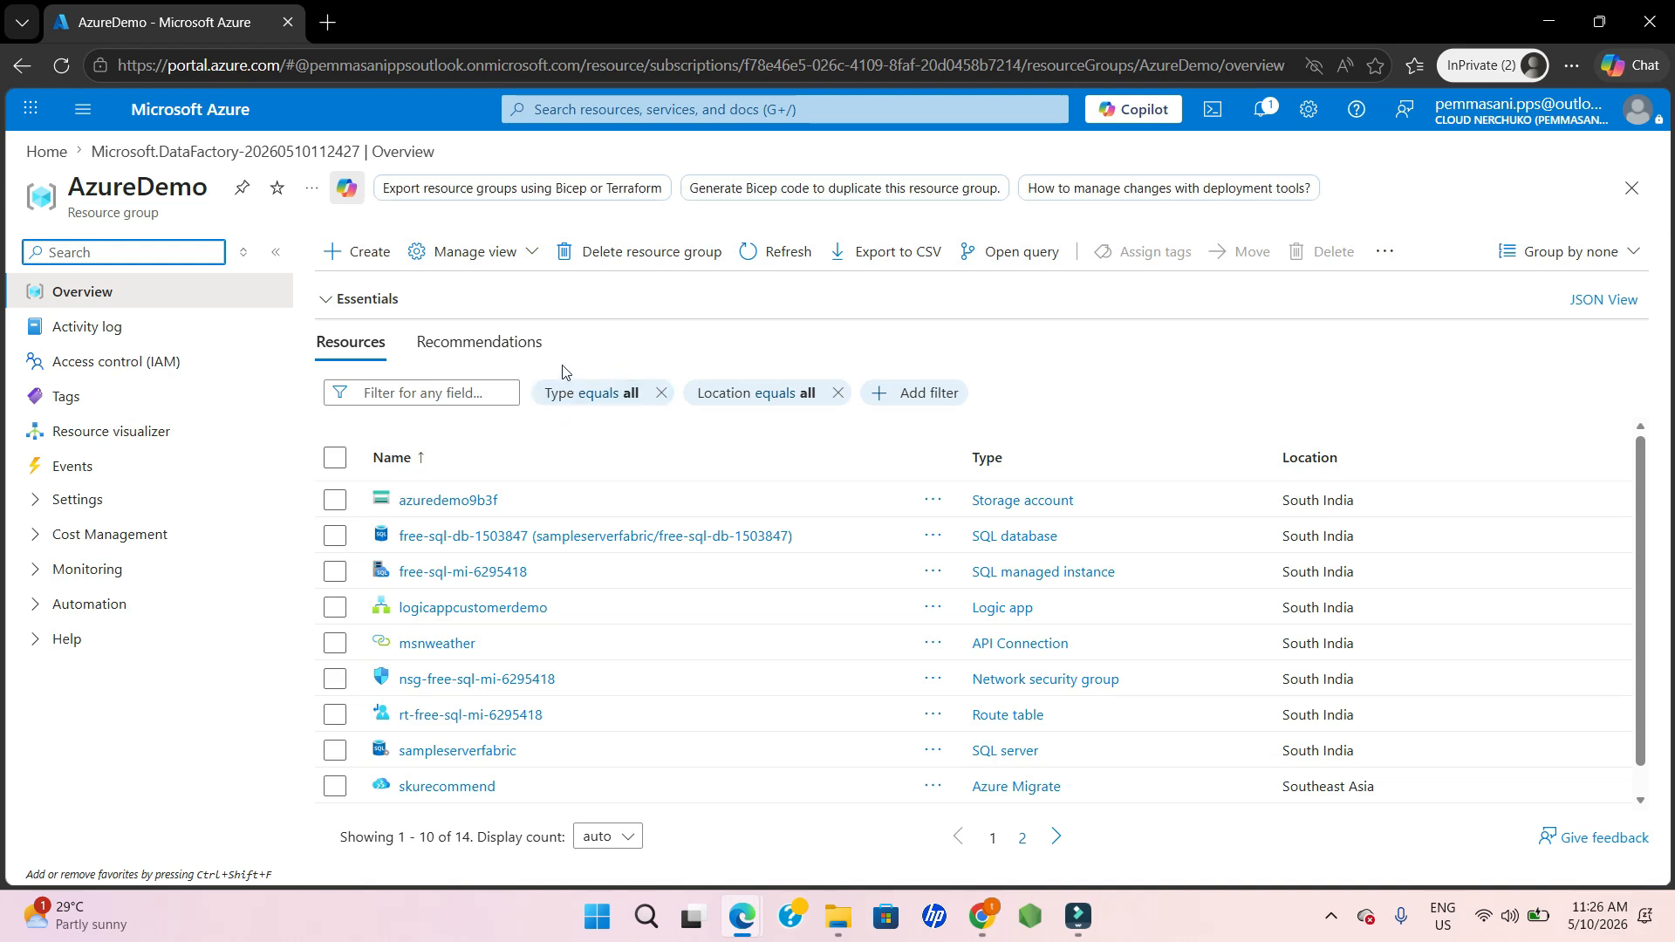
click(150, 136)
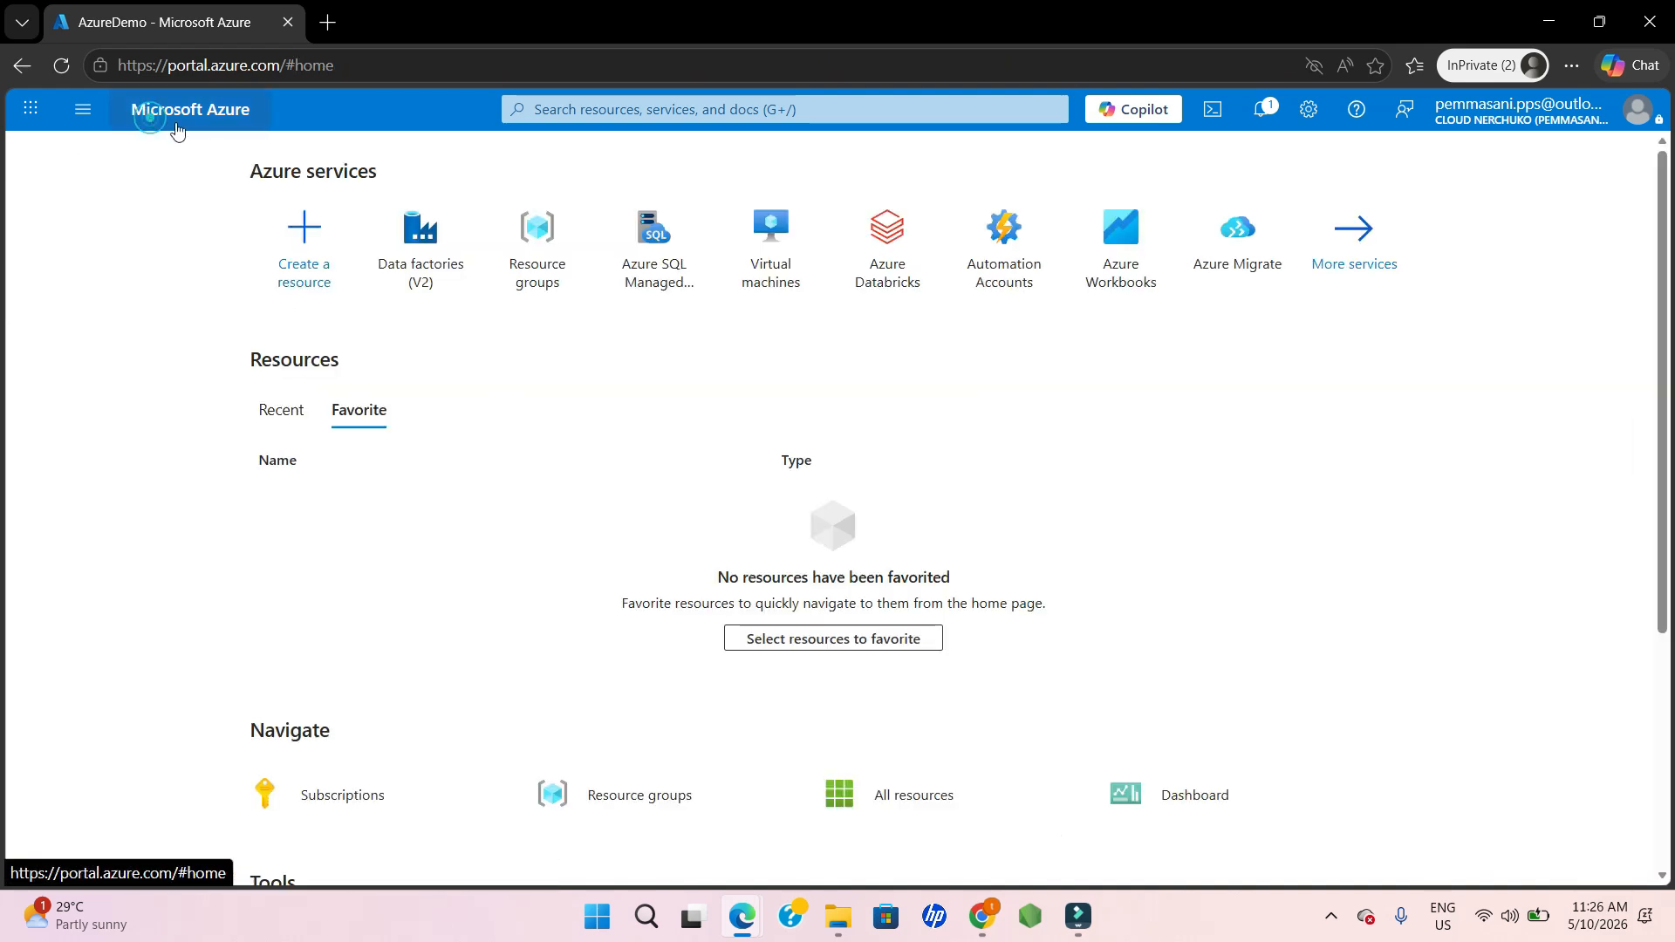
click(404, 262)
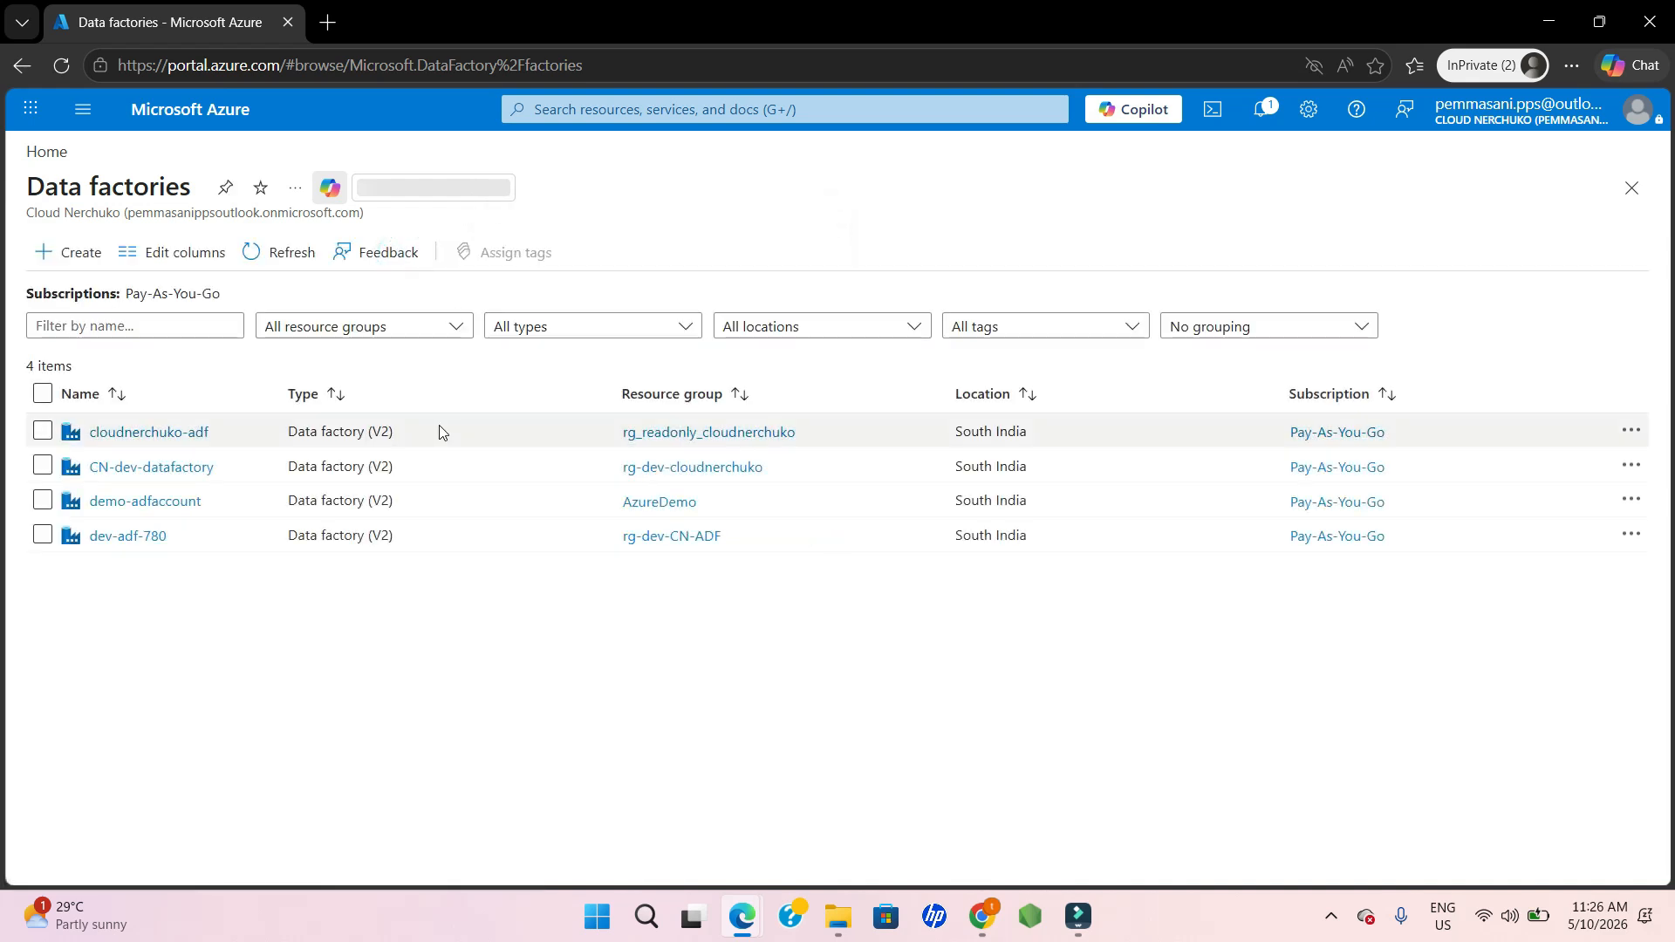
click(165, 502)
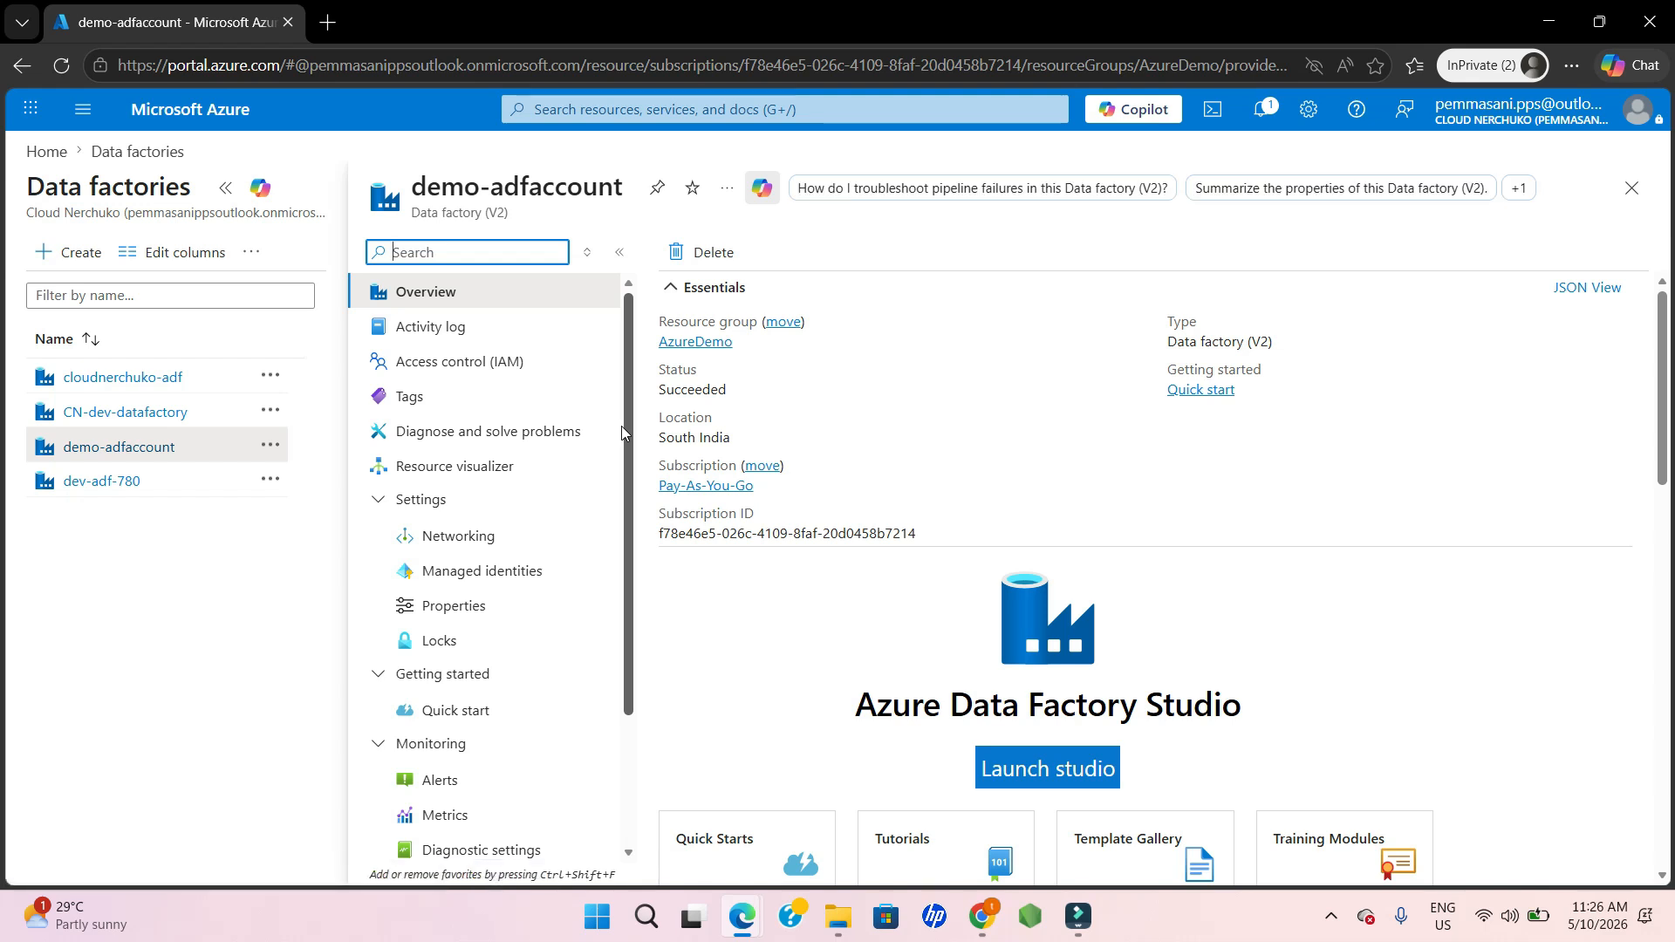
- Look over the demo-adfaccount overview and launch Azure Data Factory Studio for it
scroll(747, 512, down, 3)
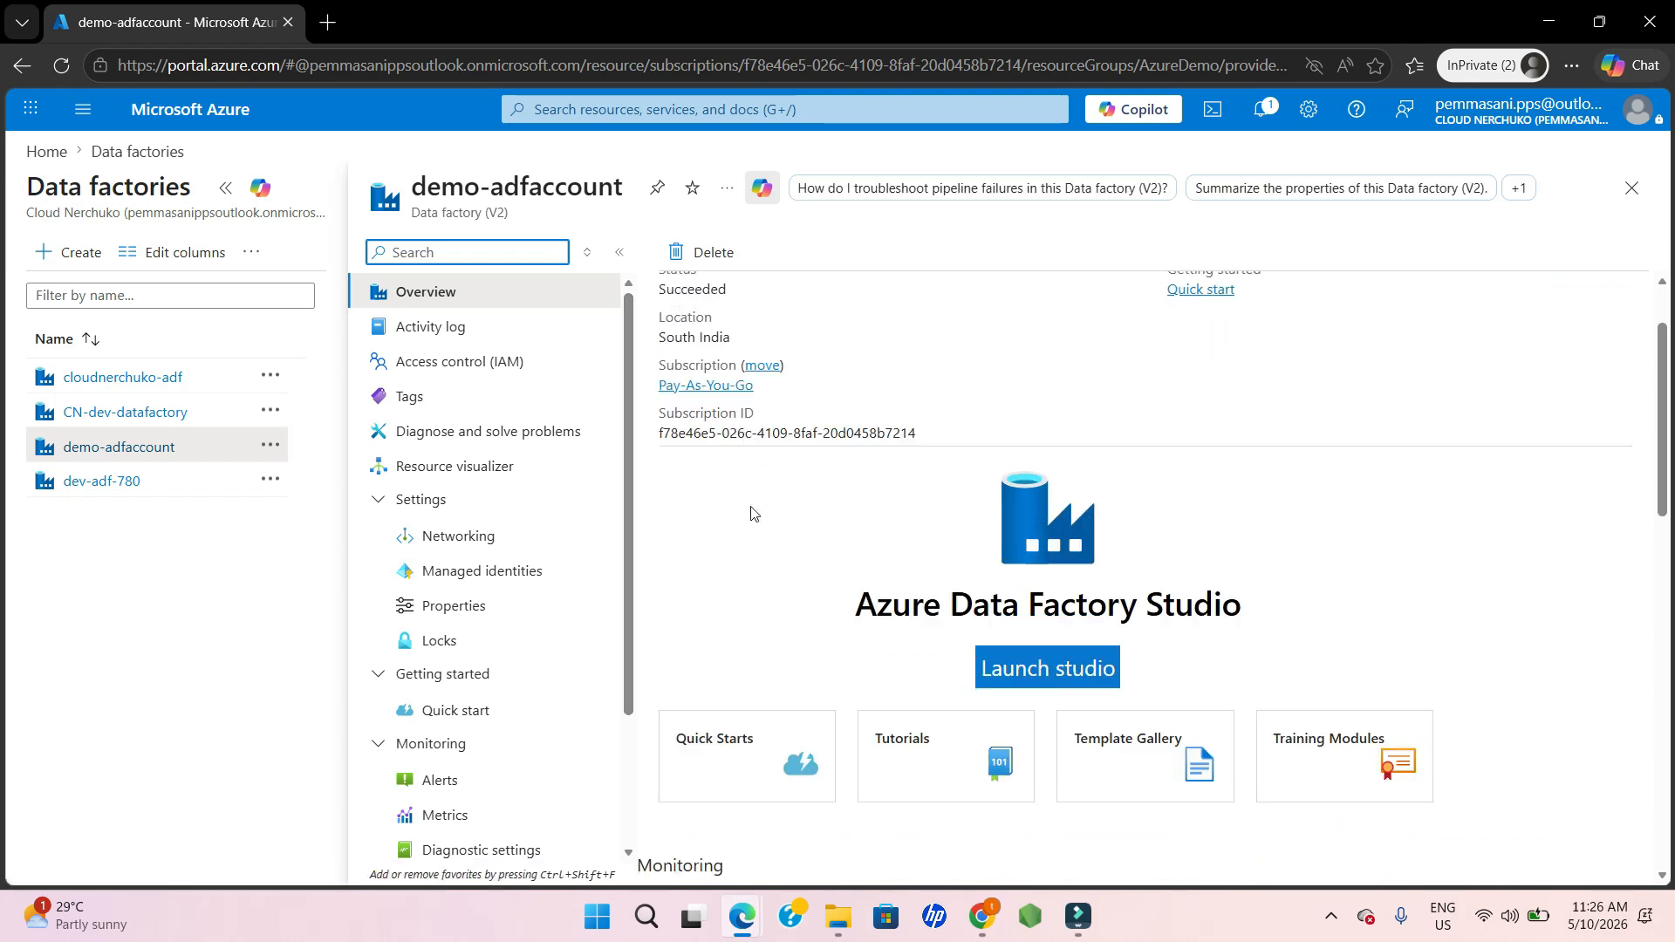
scroll(755, 525, down, 1)
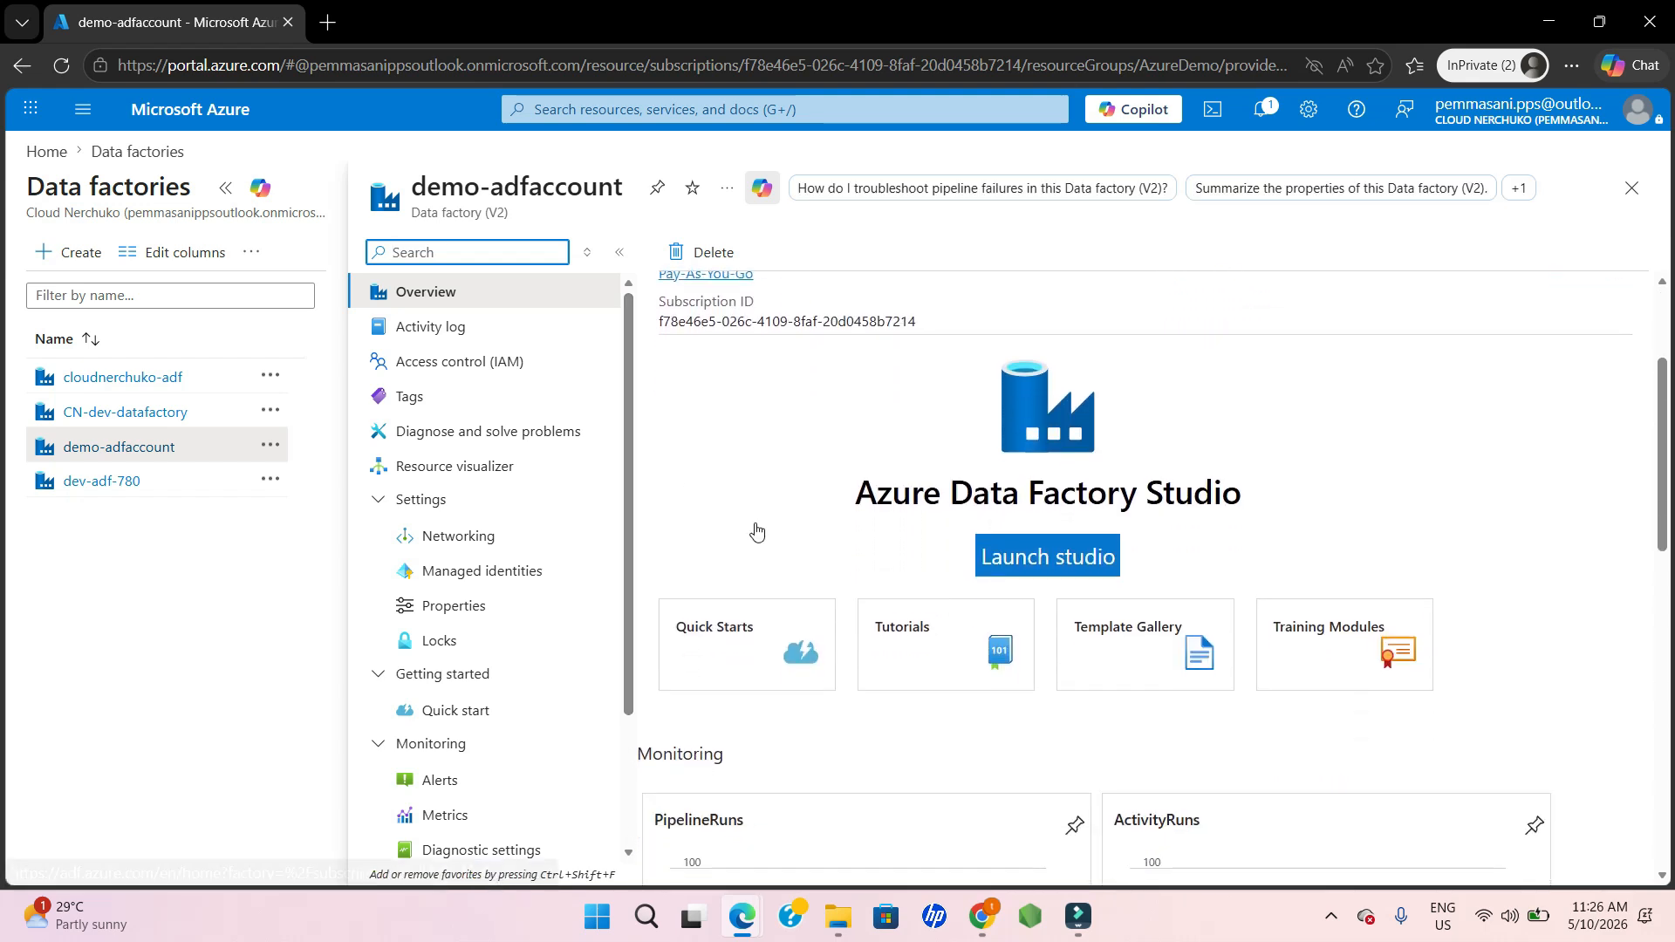
scroll(769, 515, up, 3)
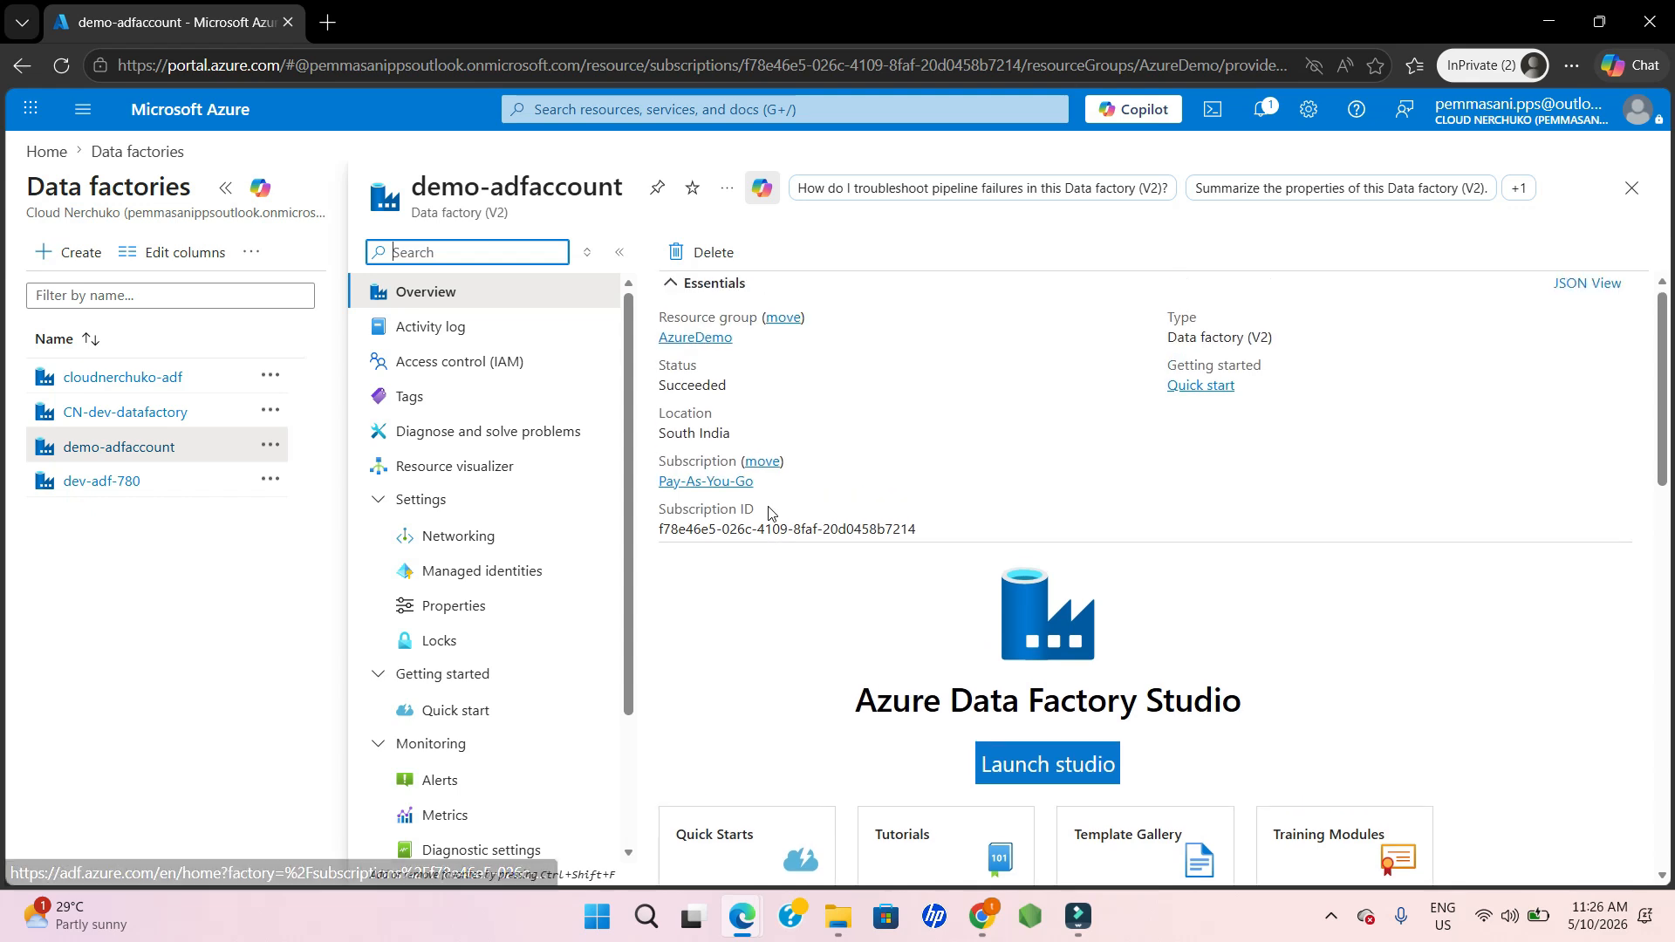
scroll(875, 532, down, 2)
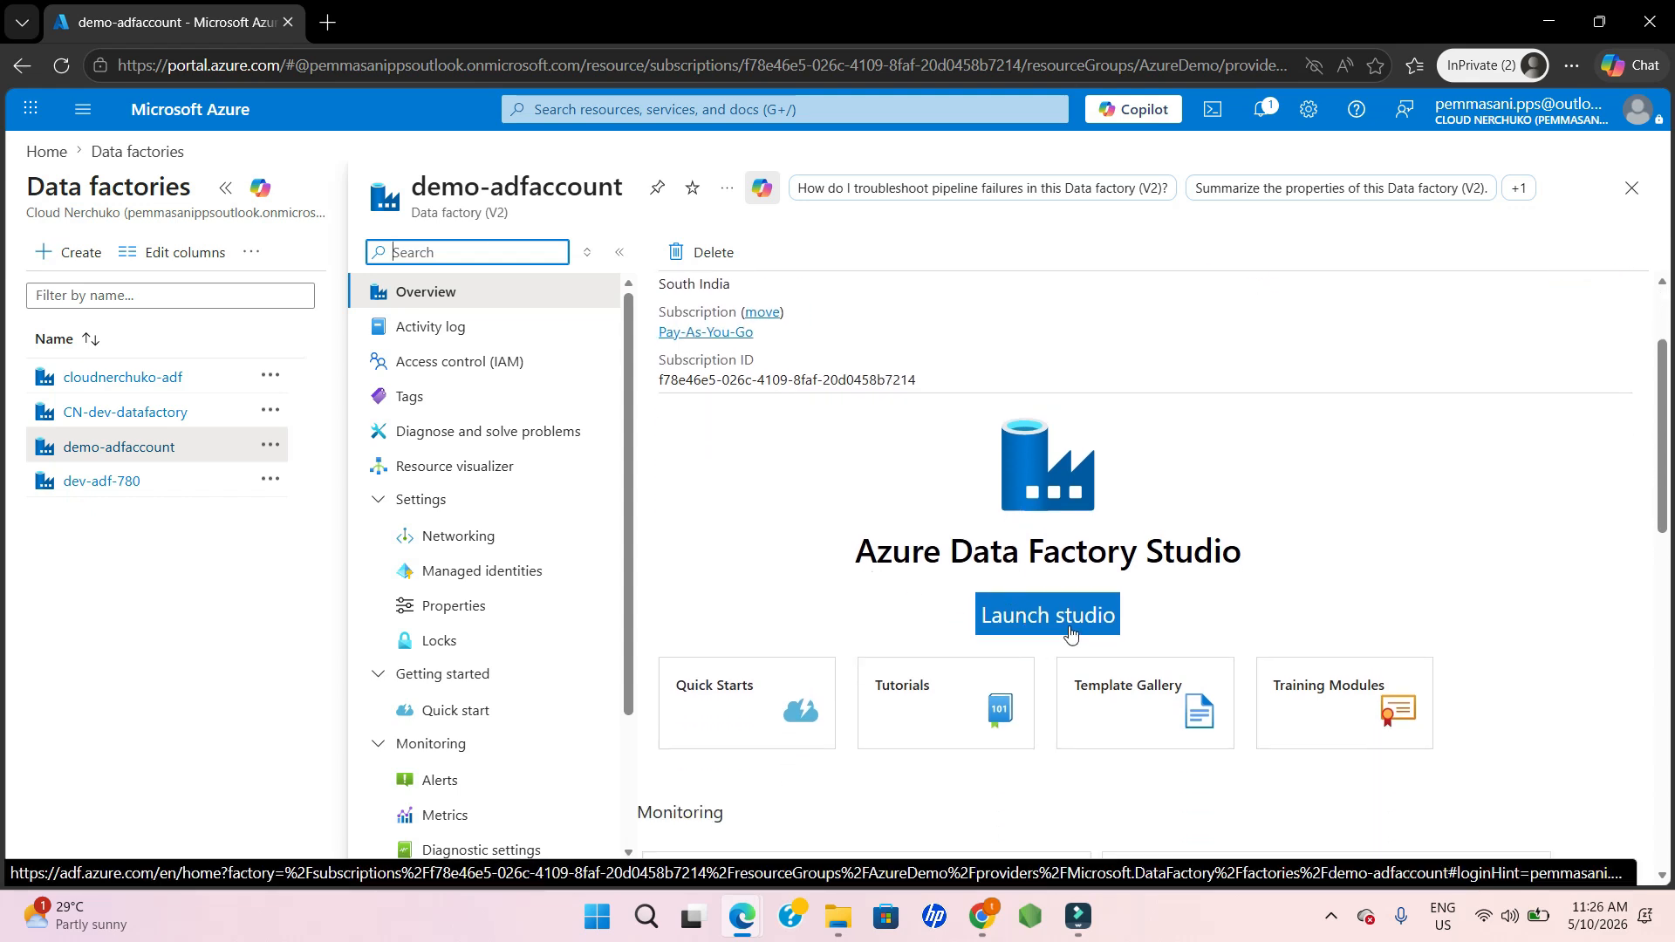
click(1071, 630)
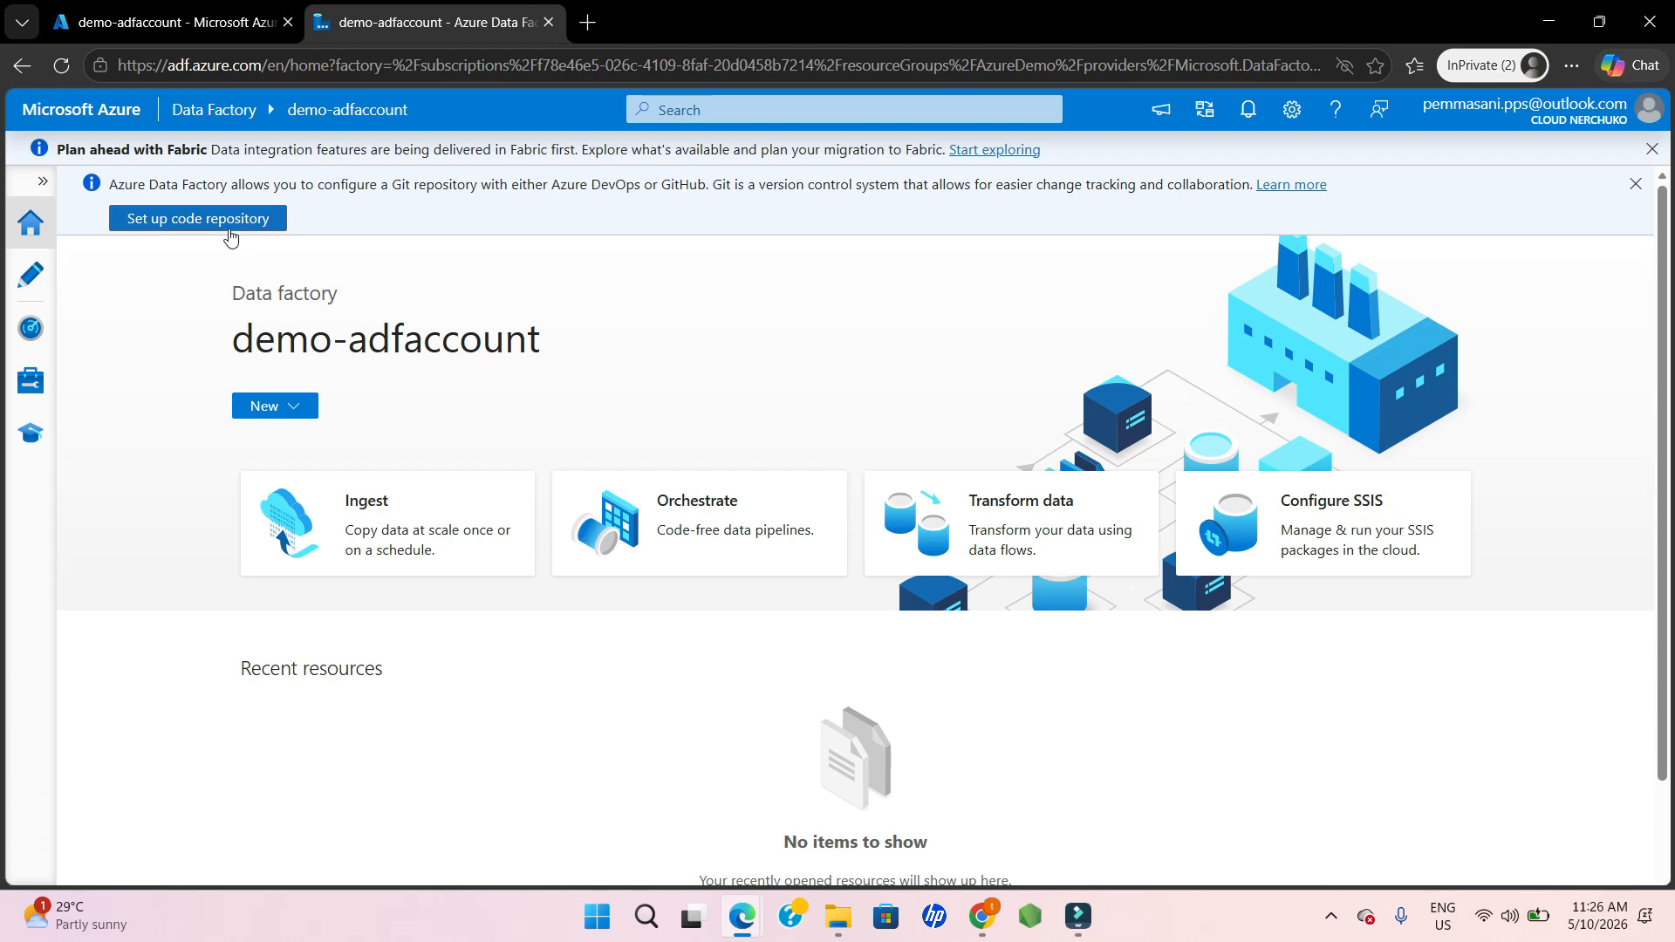
- Start setting up a code repository for the factory and choose GitHub as the repository type
click(183, 220)
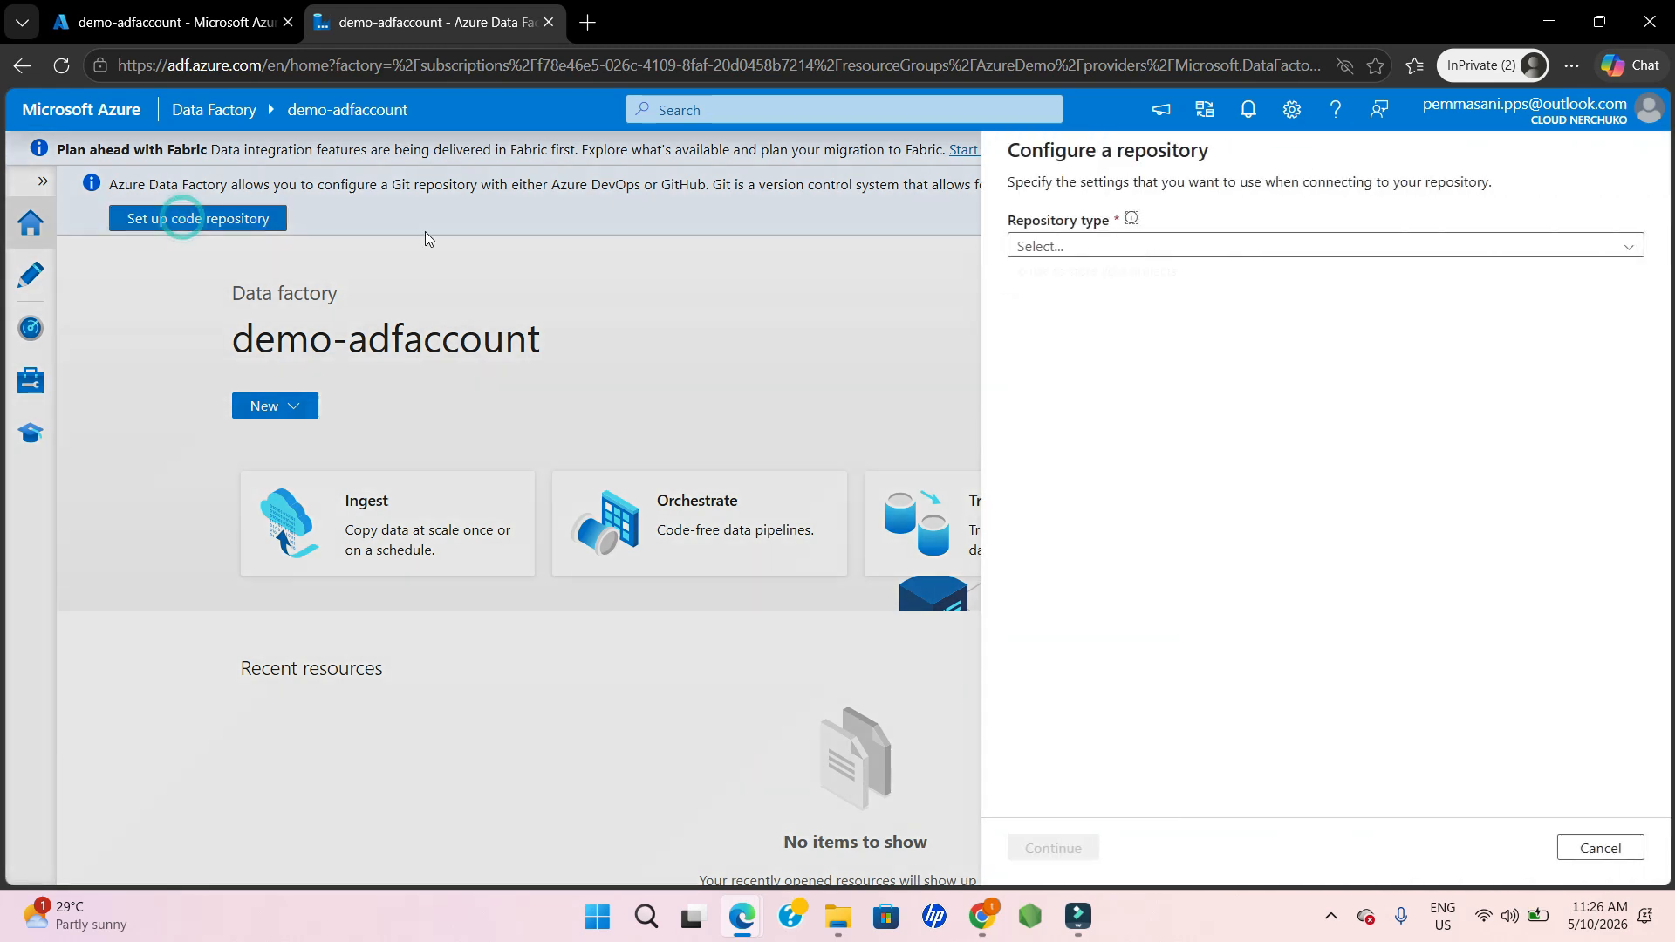
click(1262, 246)
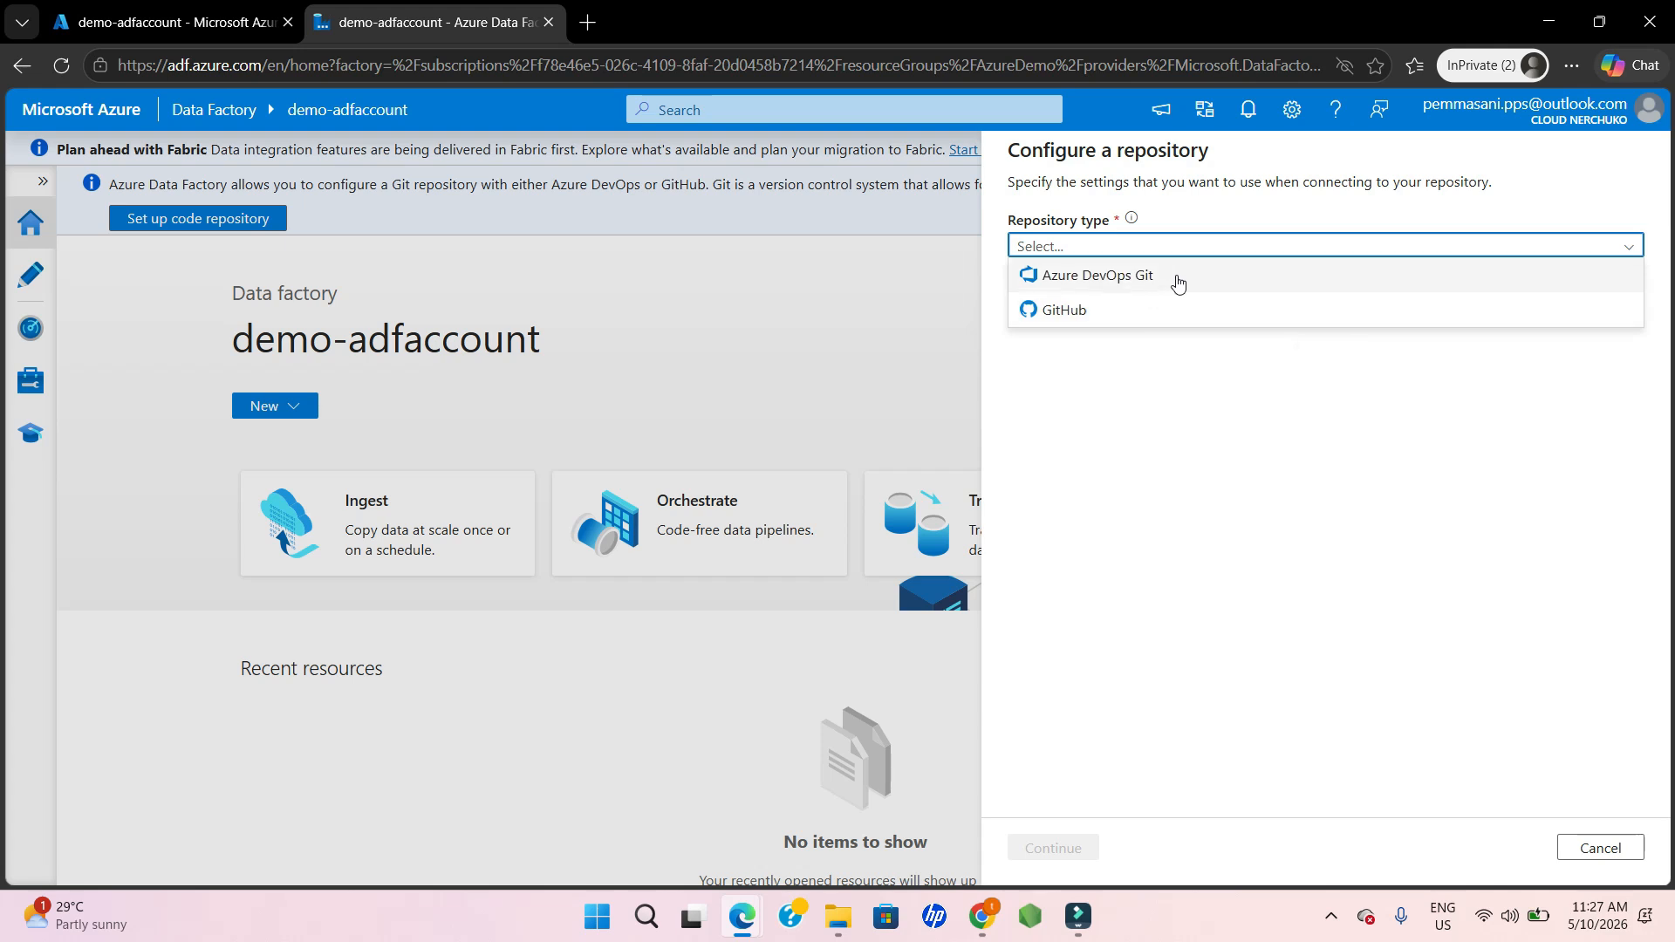
click(1131, 315)
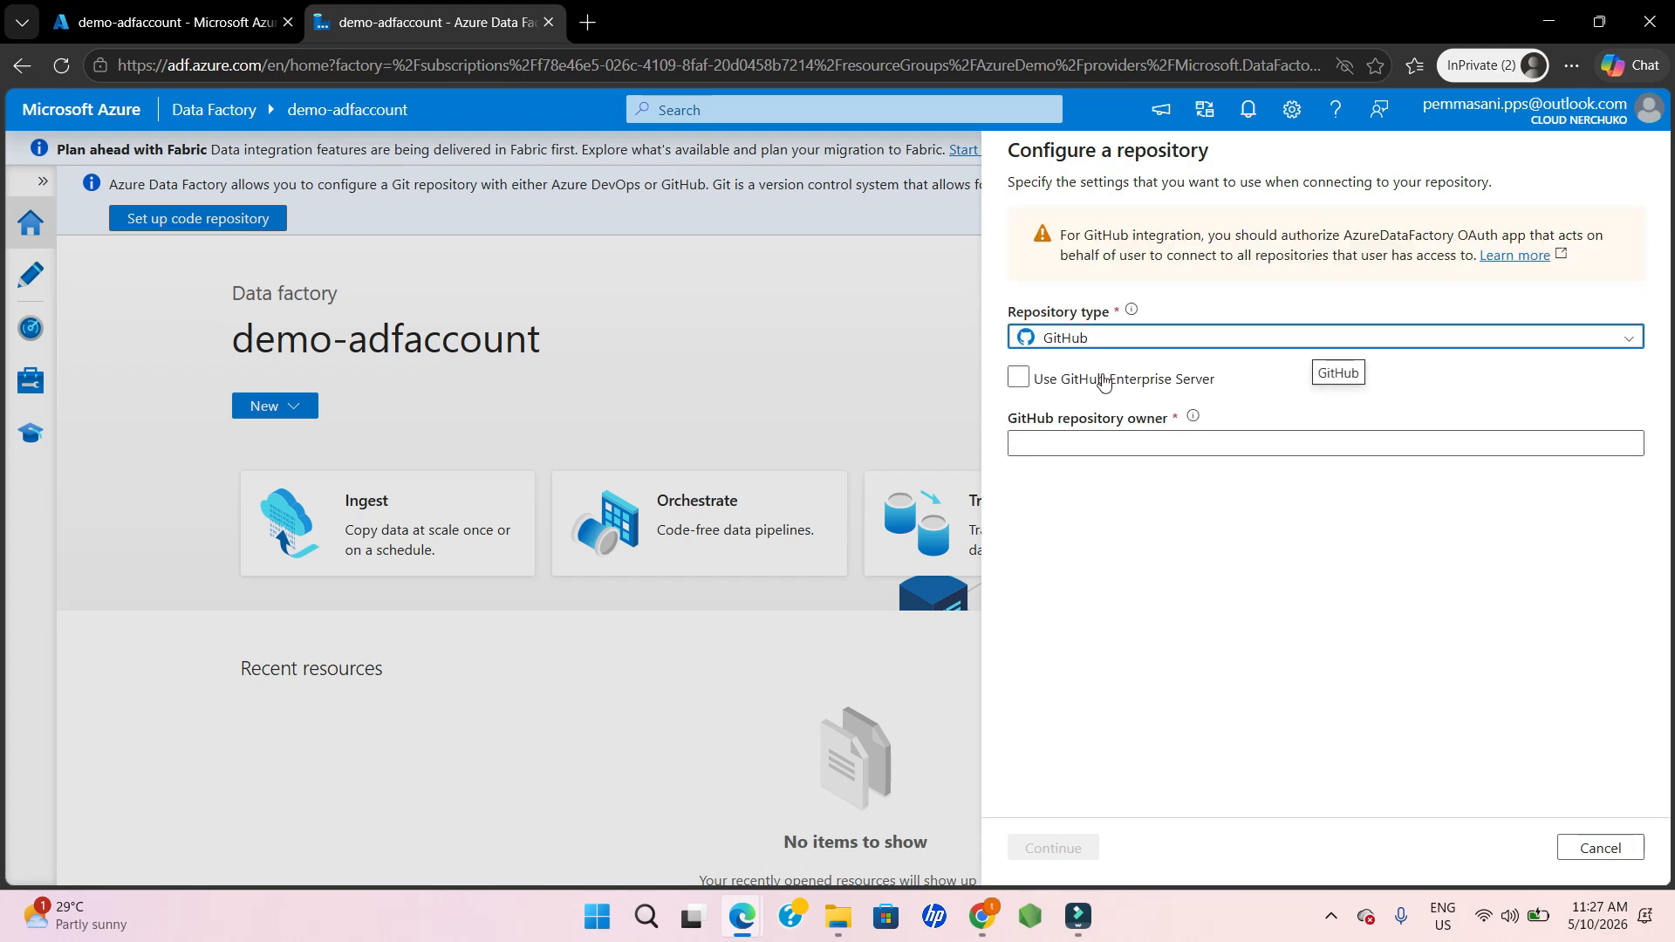
- Set the GitHub repository owner to gitpps, continue, and authorize AzureDataFactory to access the account
click(1112, 451)
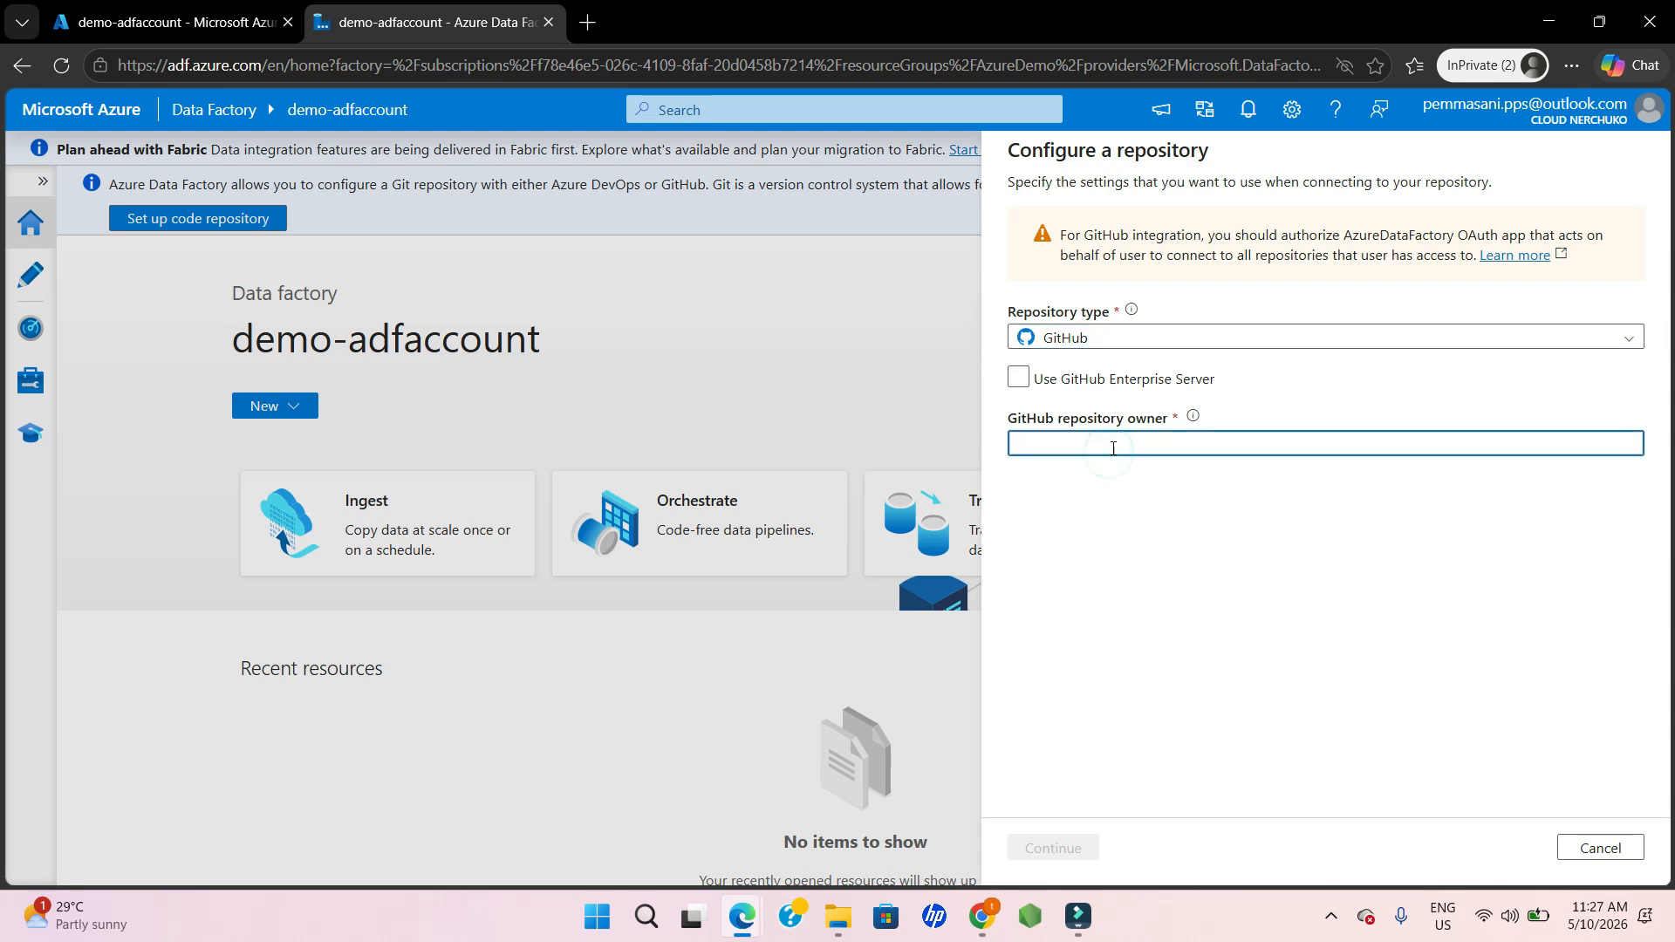
click(1066, 443)
click(1077, 446)
text(gitpps)
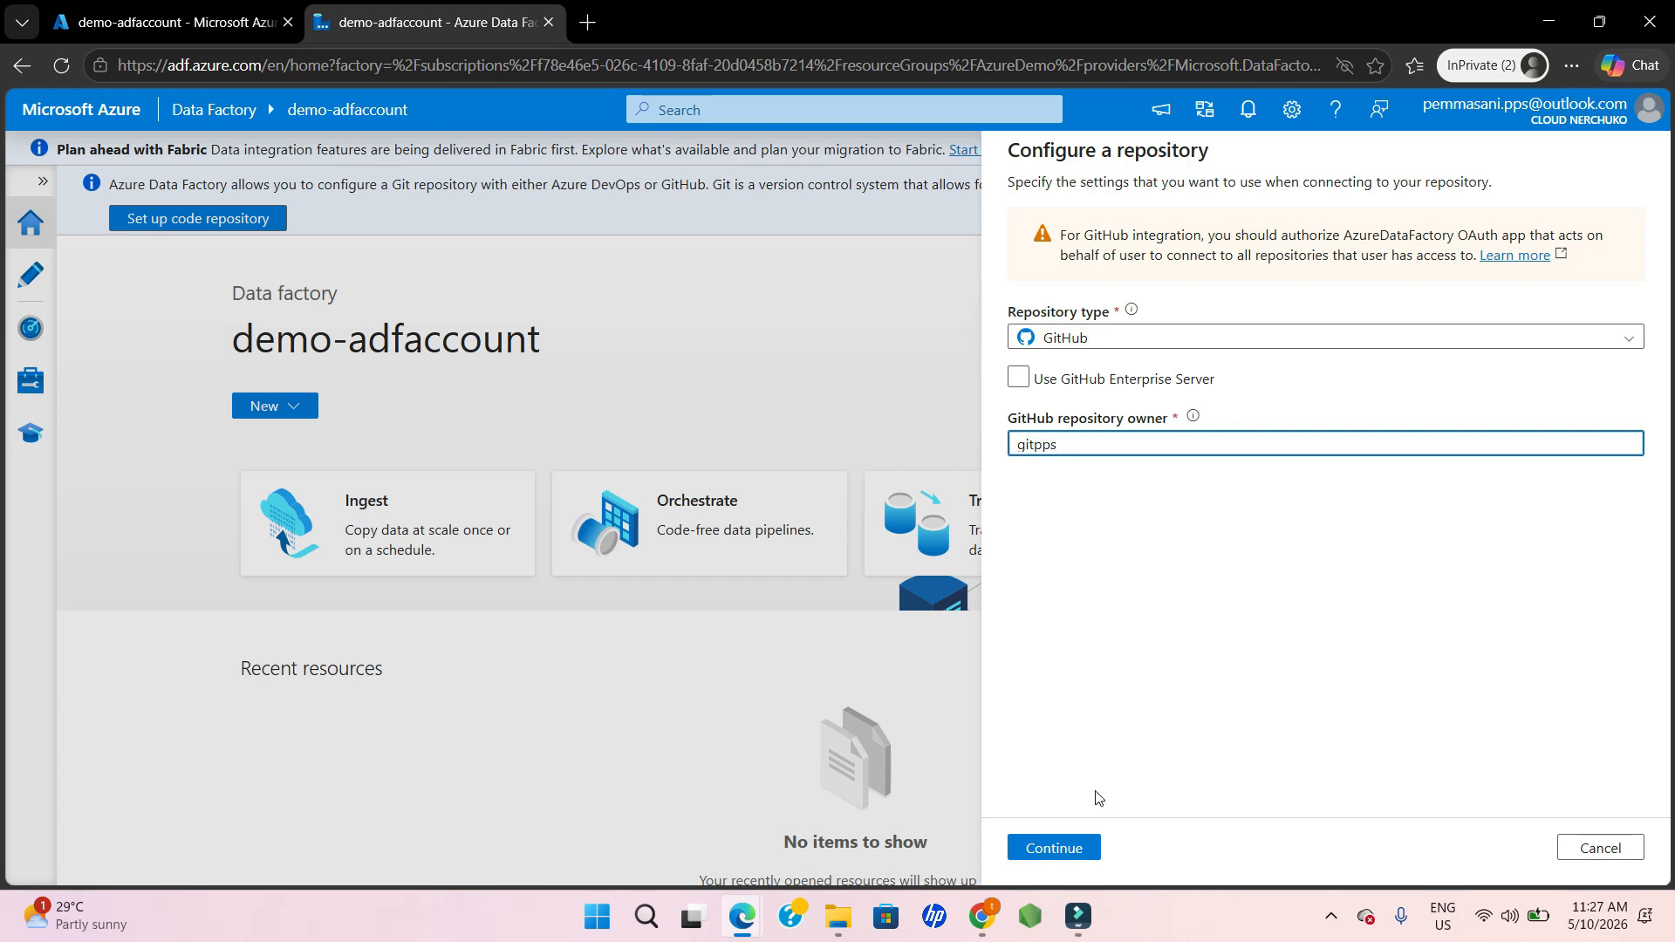
click(1069, 861)
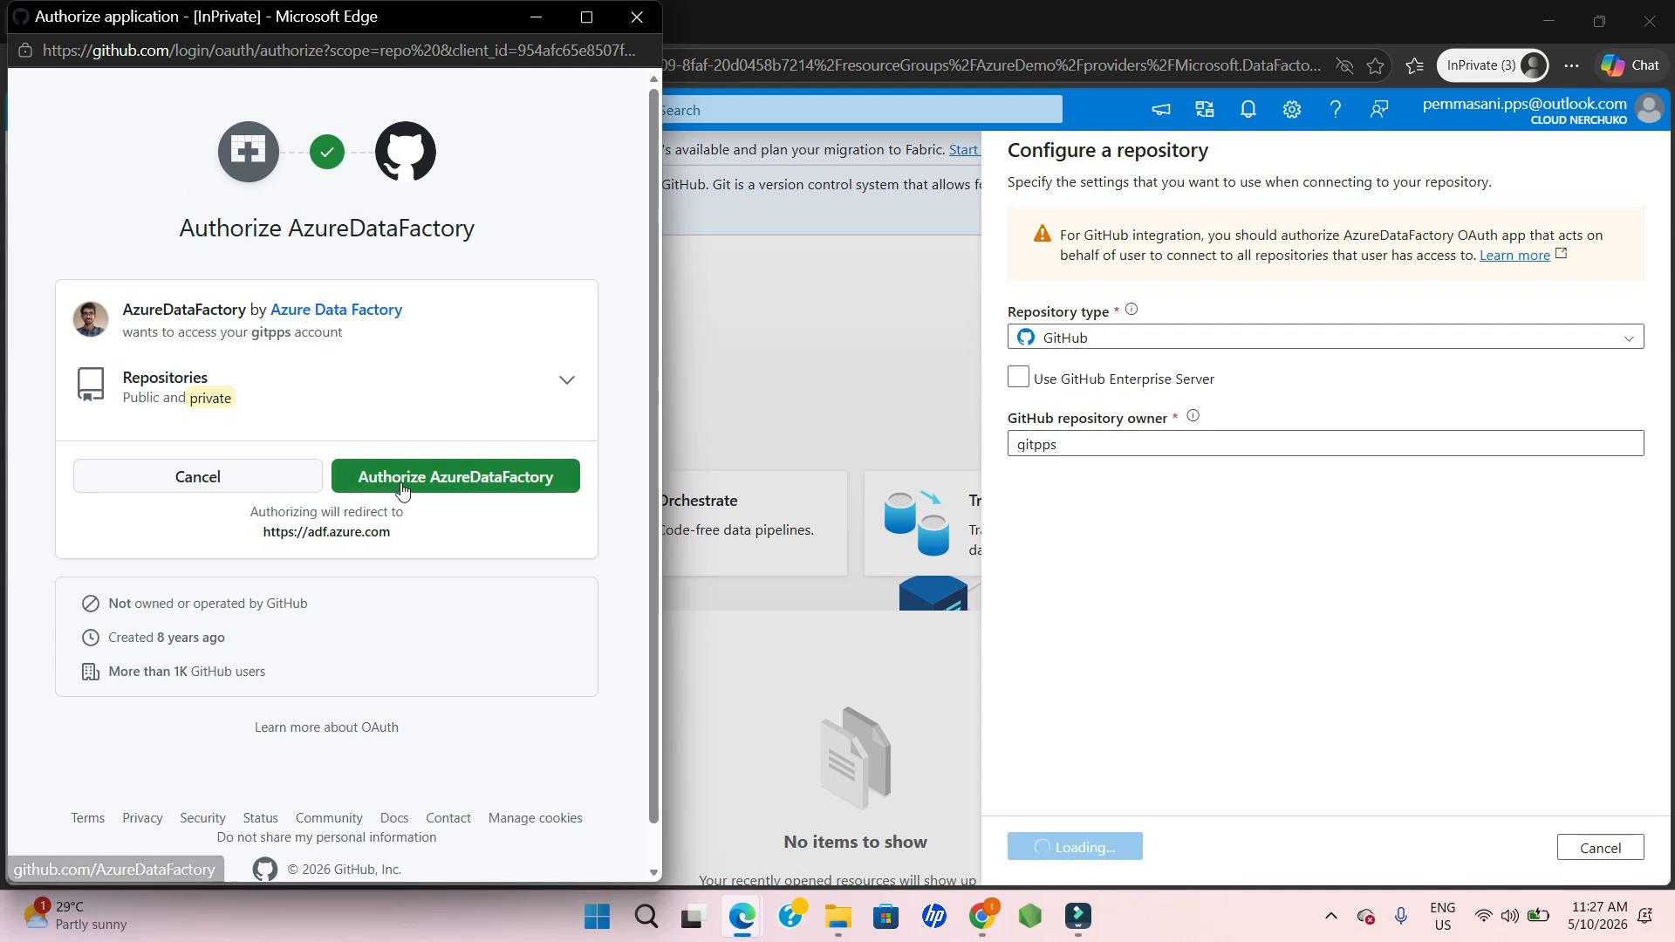
click(454, 478)
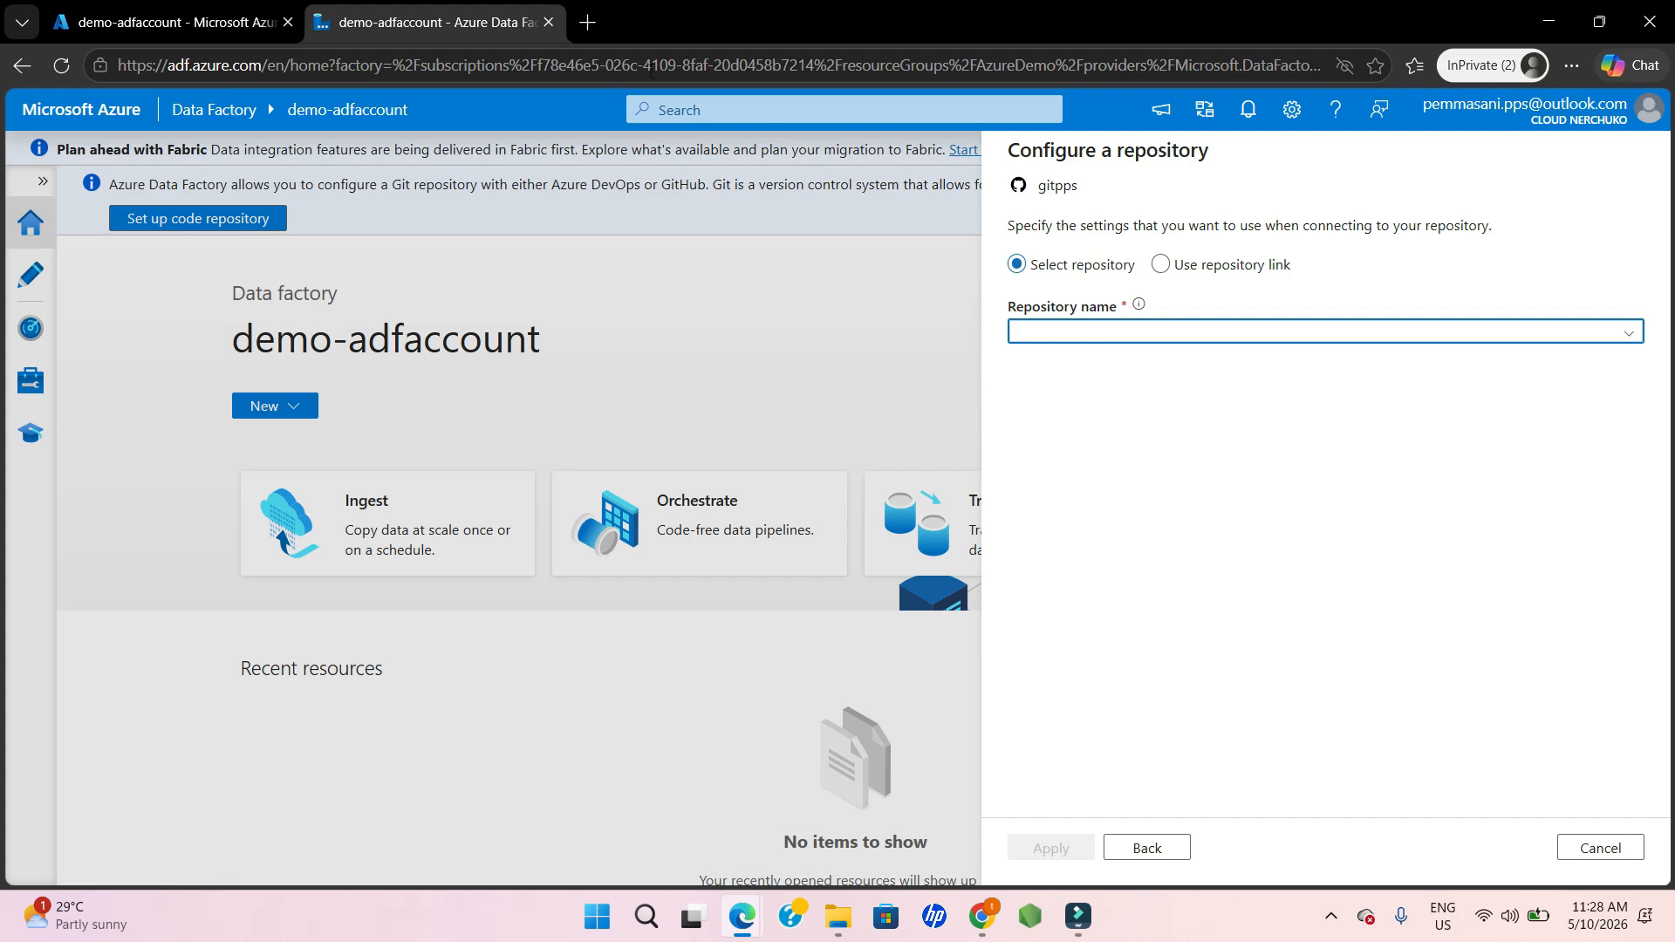
- Search the web for "github sign" in a new browser tab, open GitHub from the results, and start creating a new repository
click(599, 25)
text(gith)
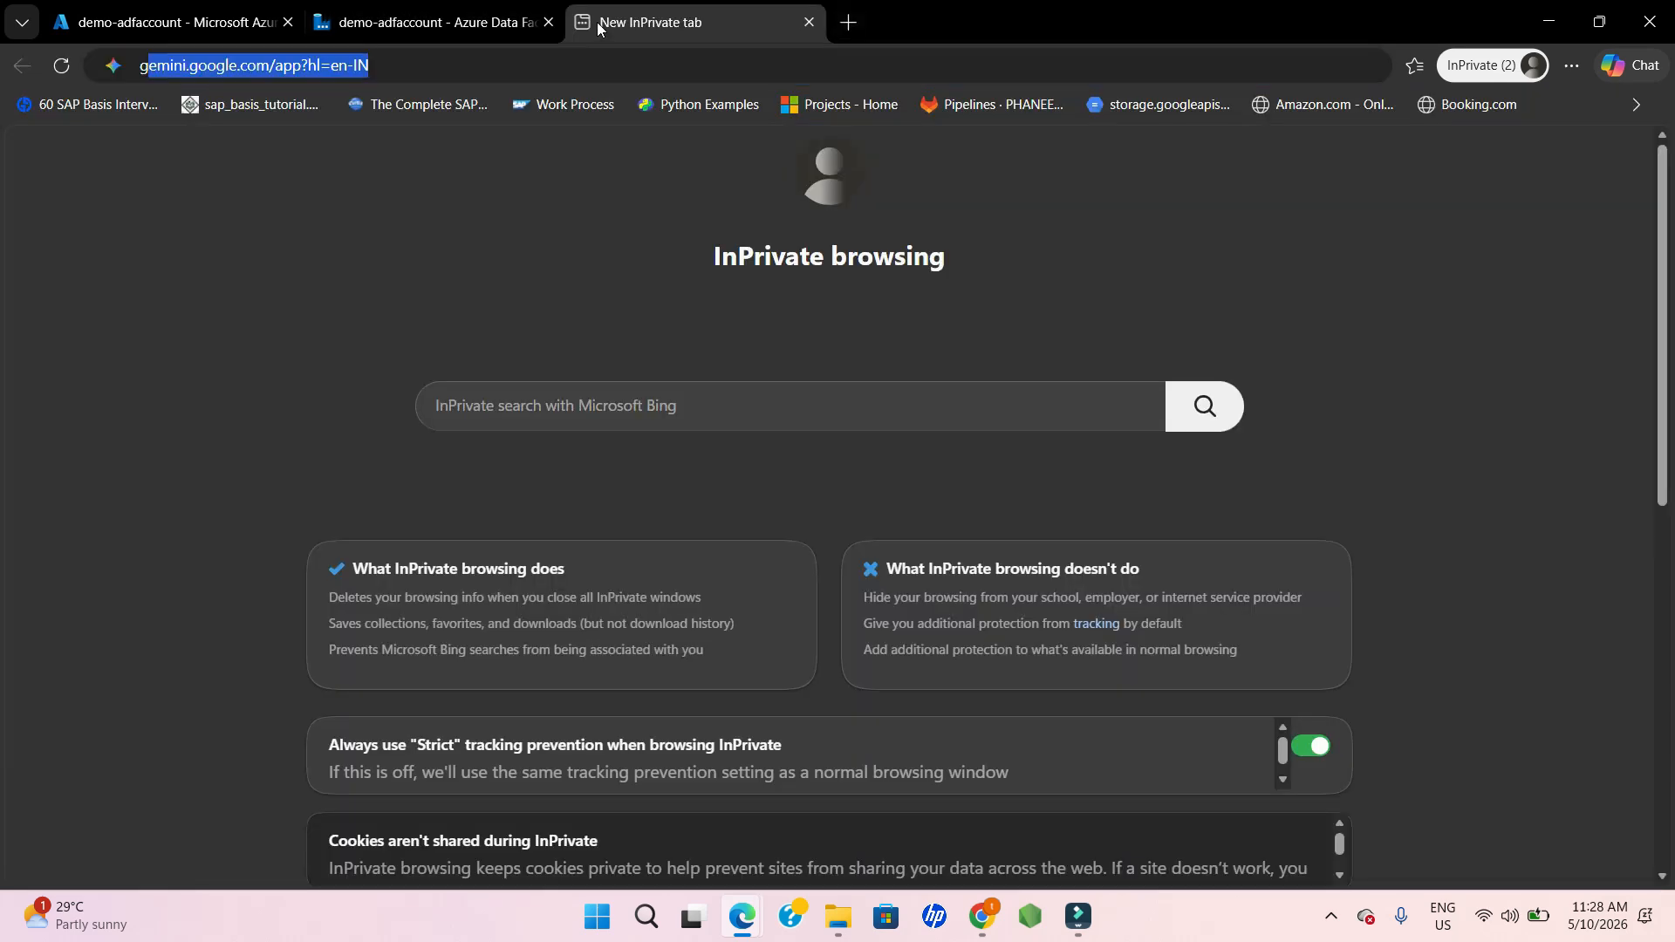
text(ub)
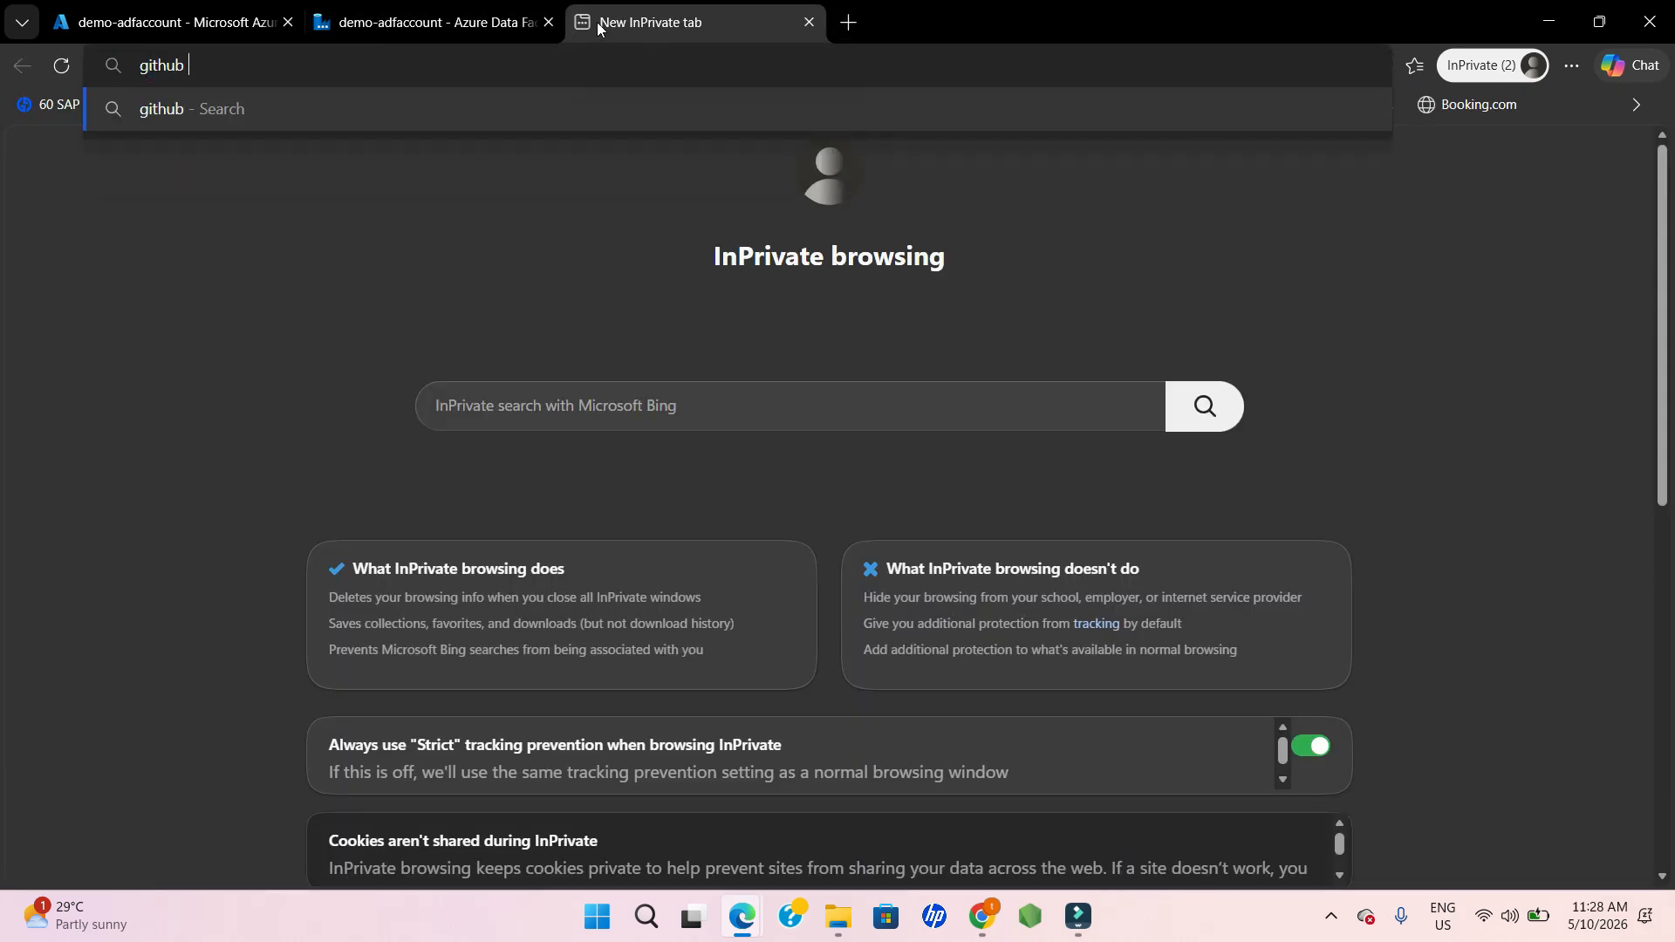
text( sign)
key(Return)
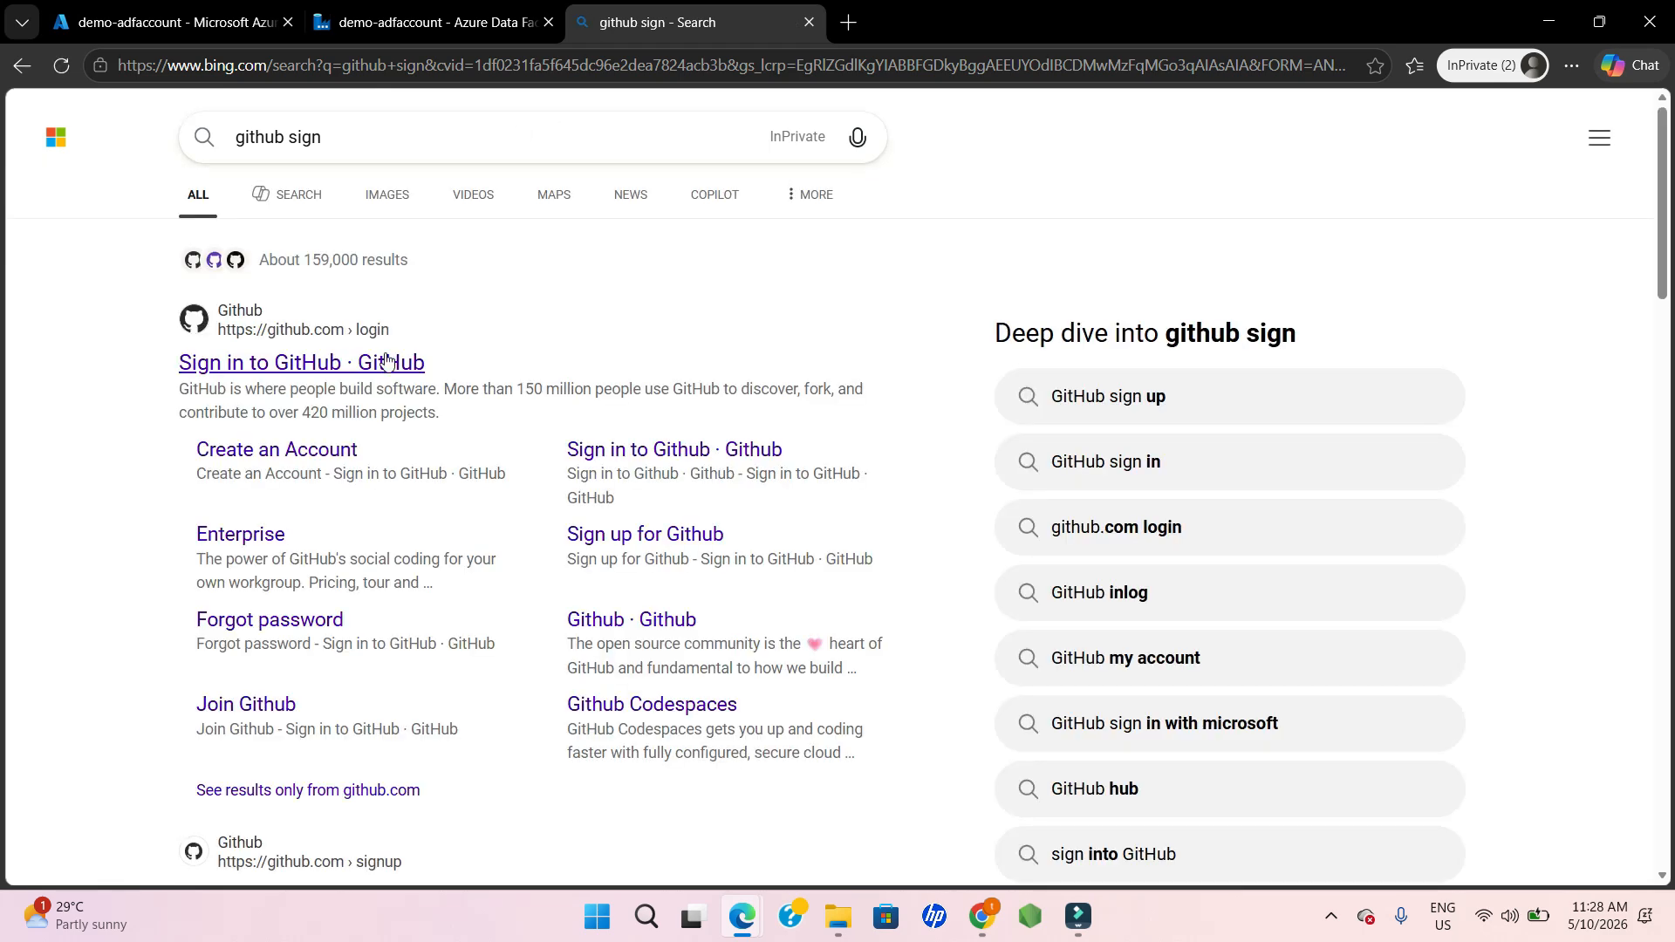
click(371, 360)
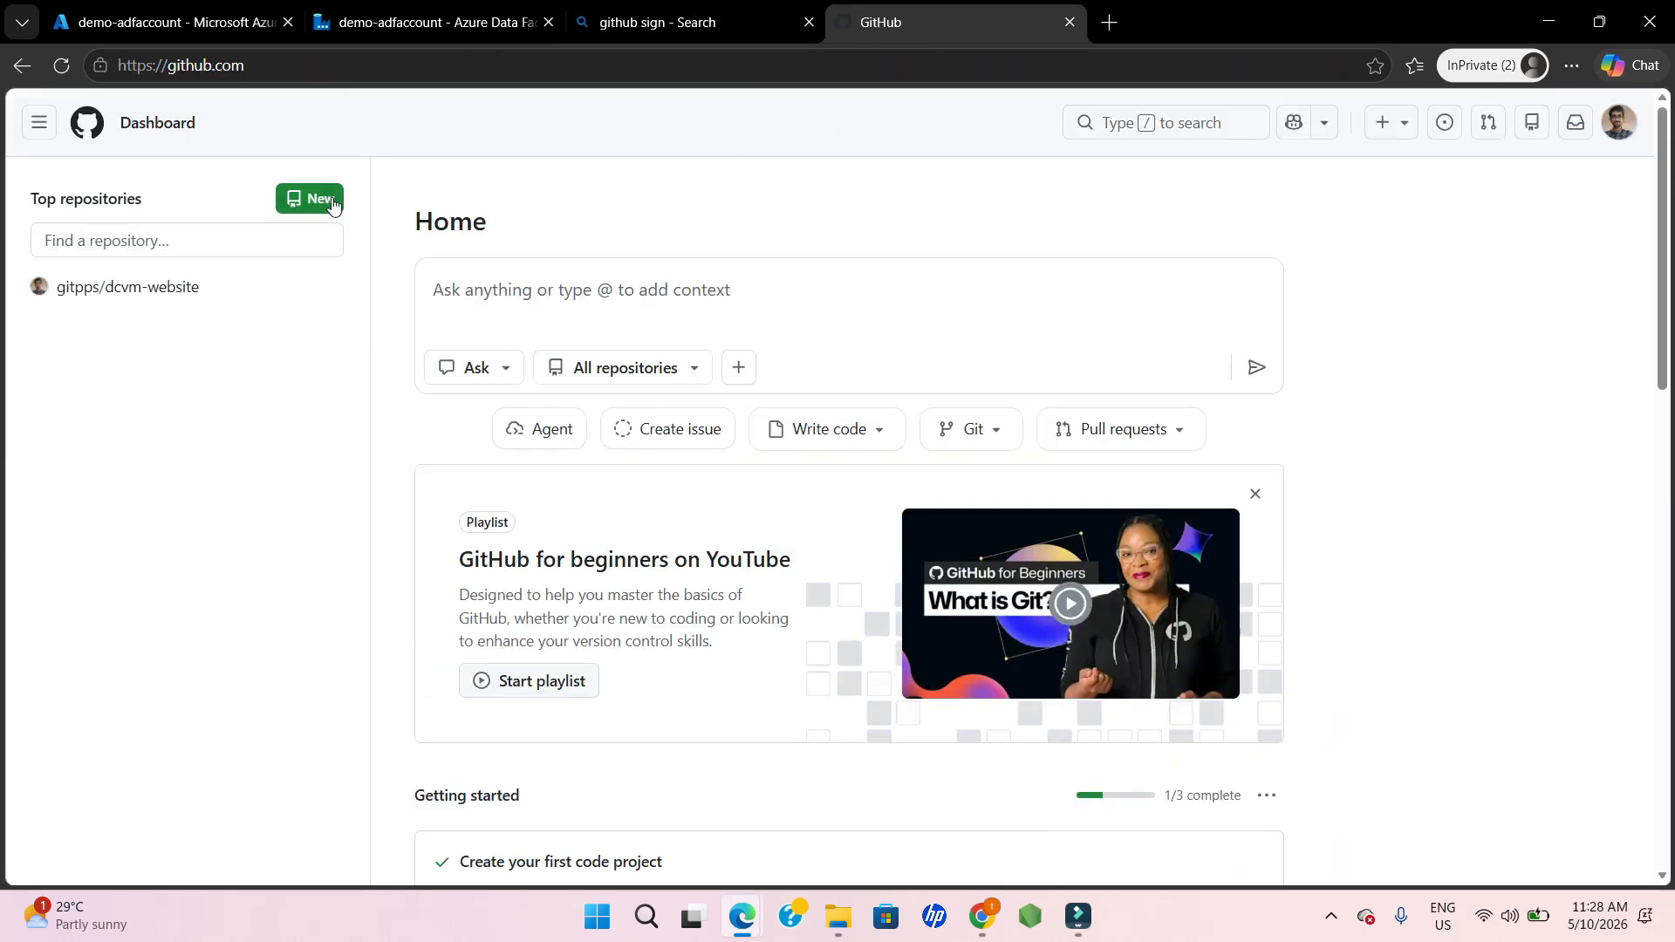
click(331, 200)
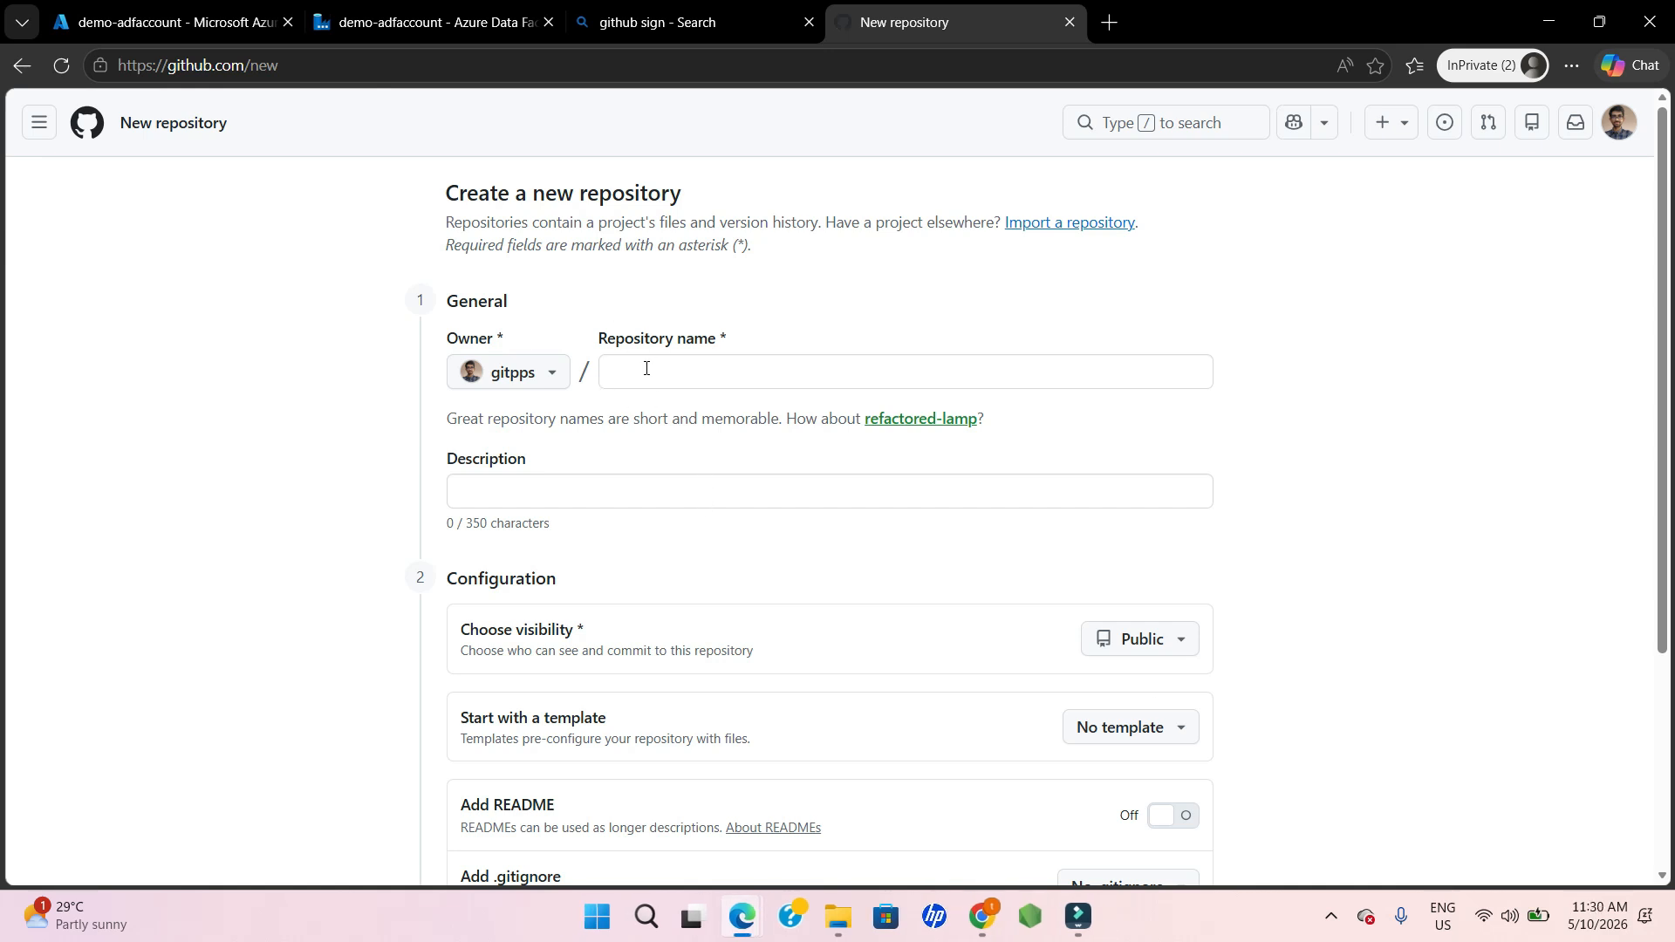
- Name the new repository demo-adfaccount
click(646, 368)
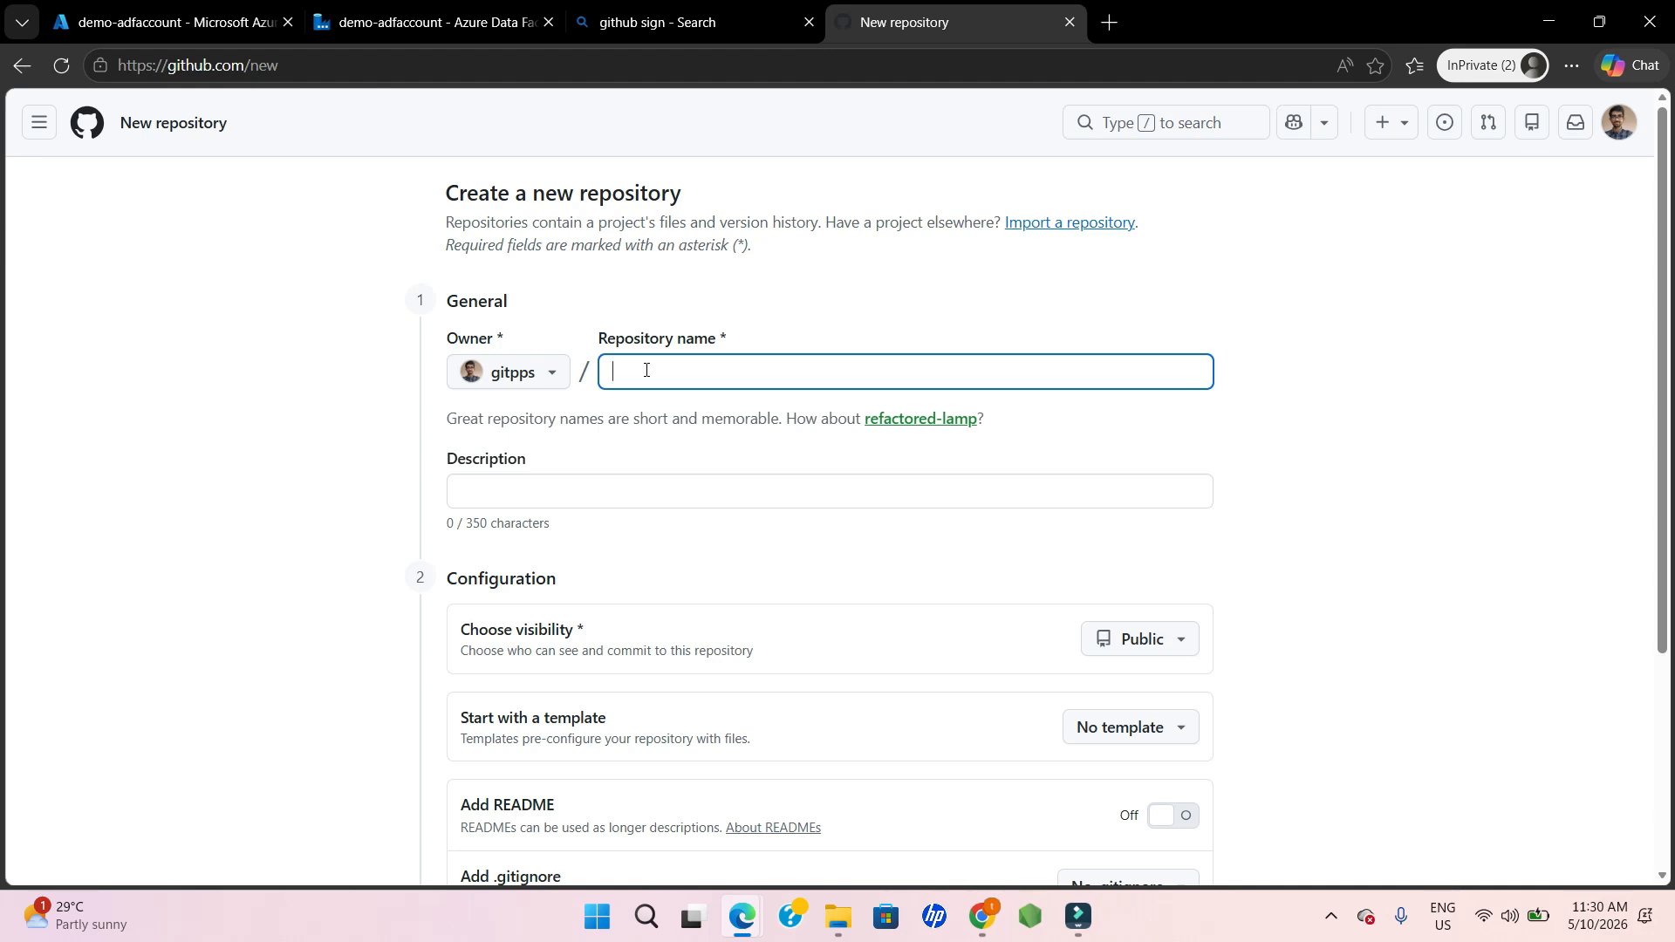
text(adf)
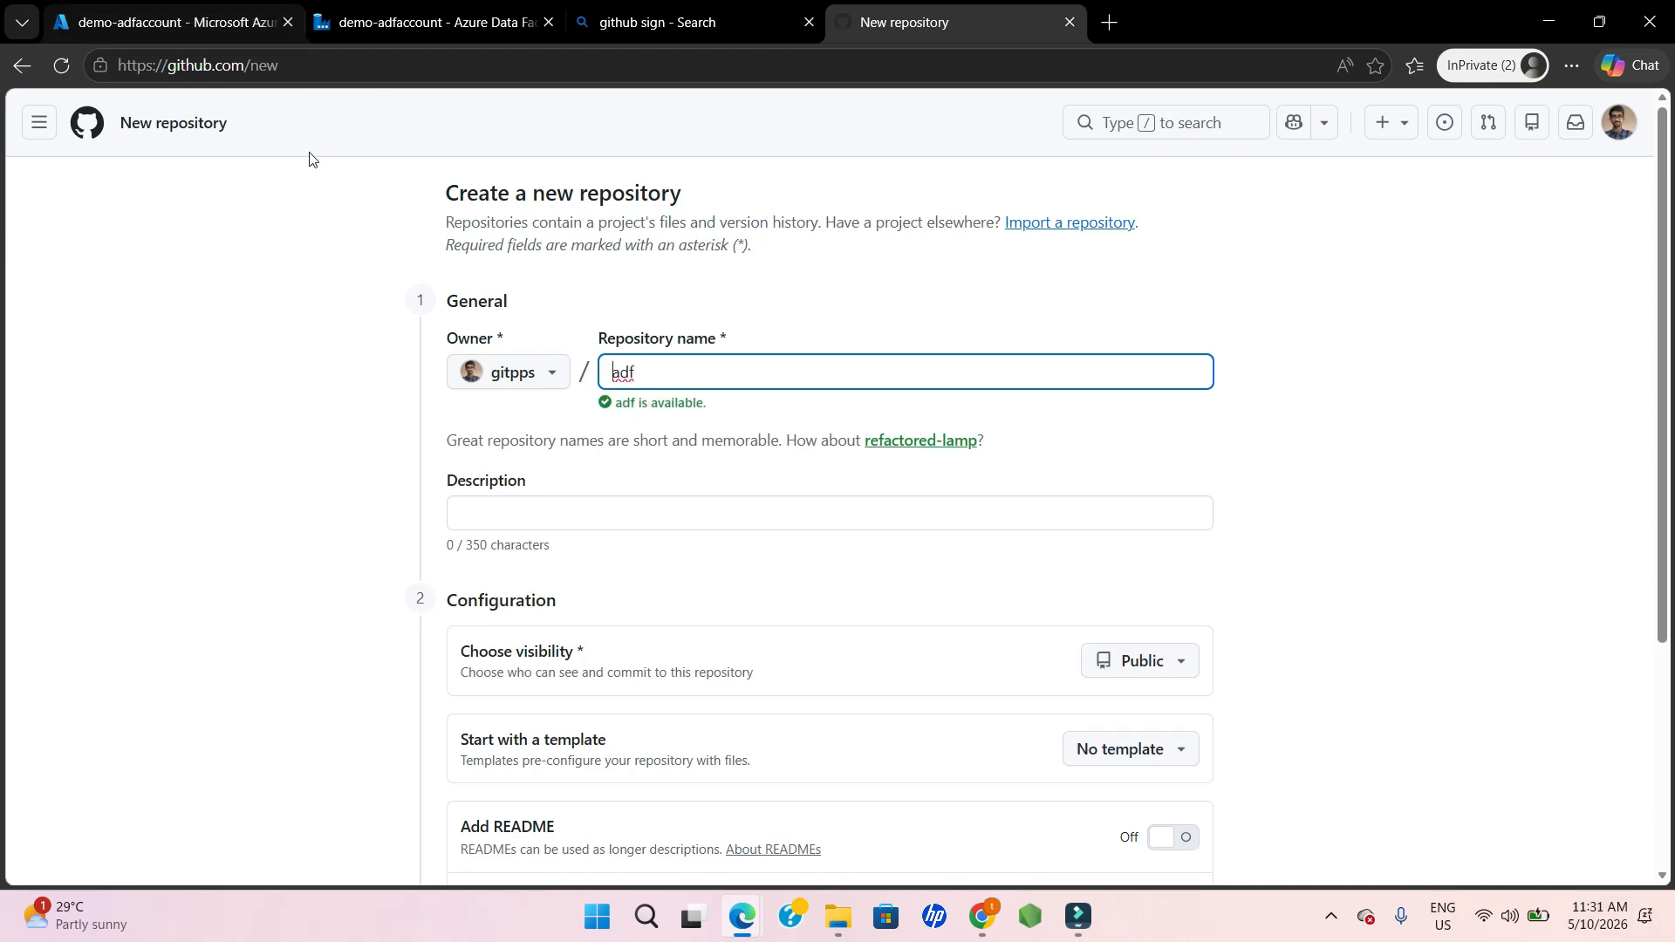
click(614, 371)
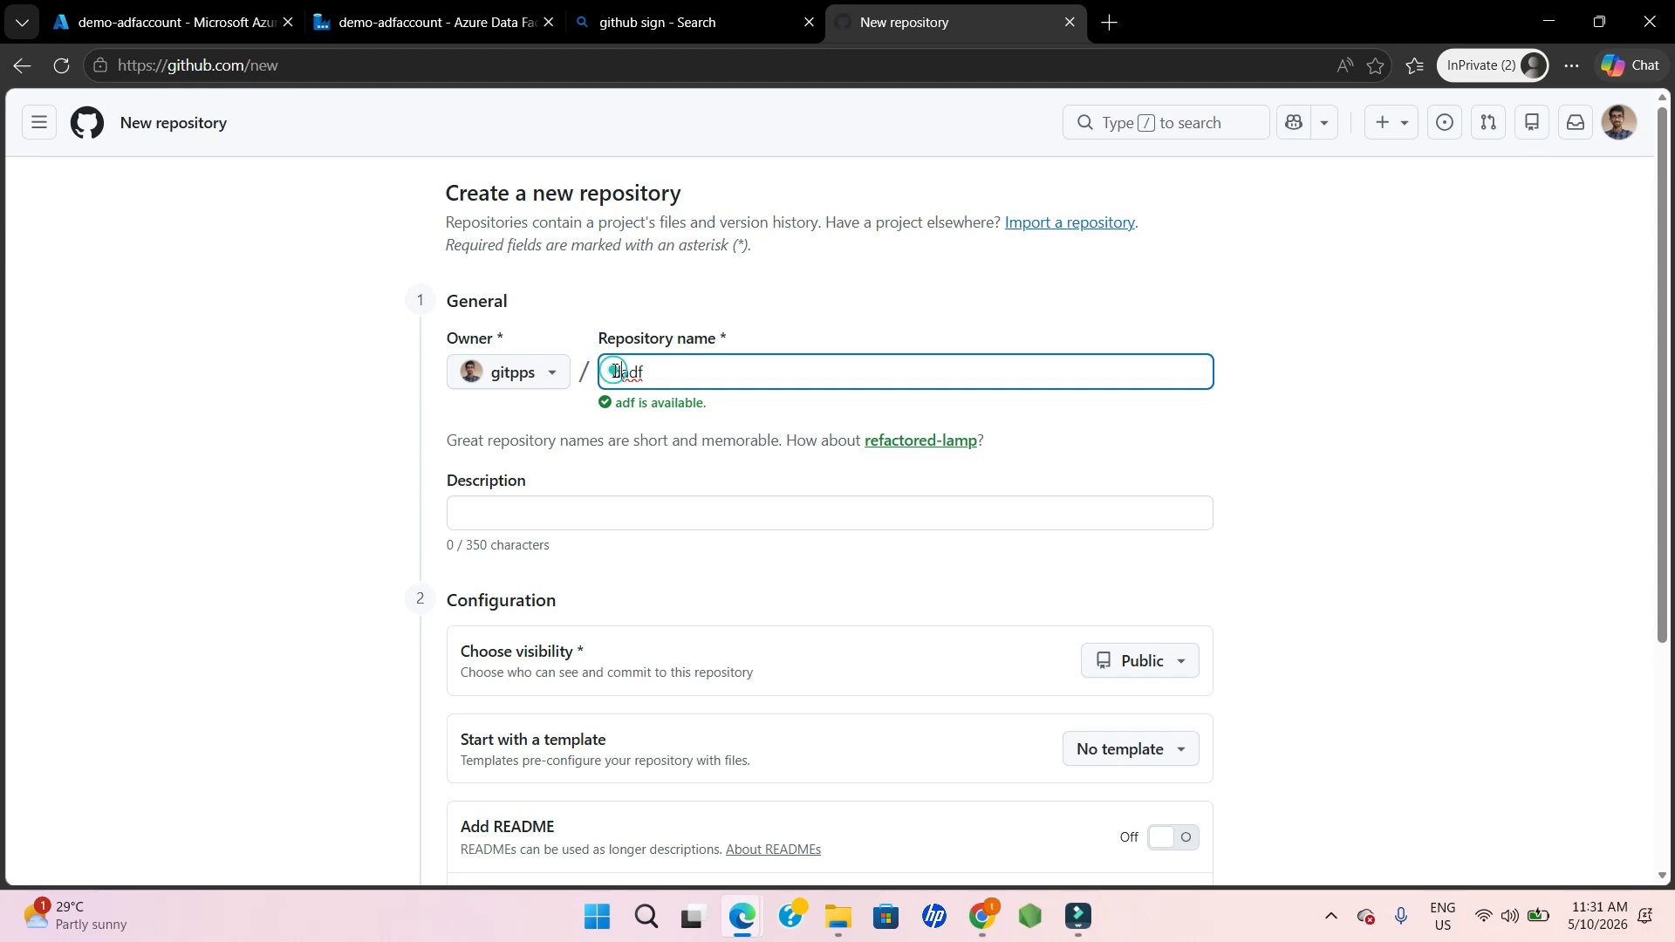
text(demo)
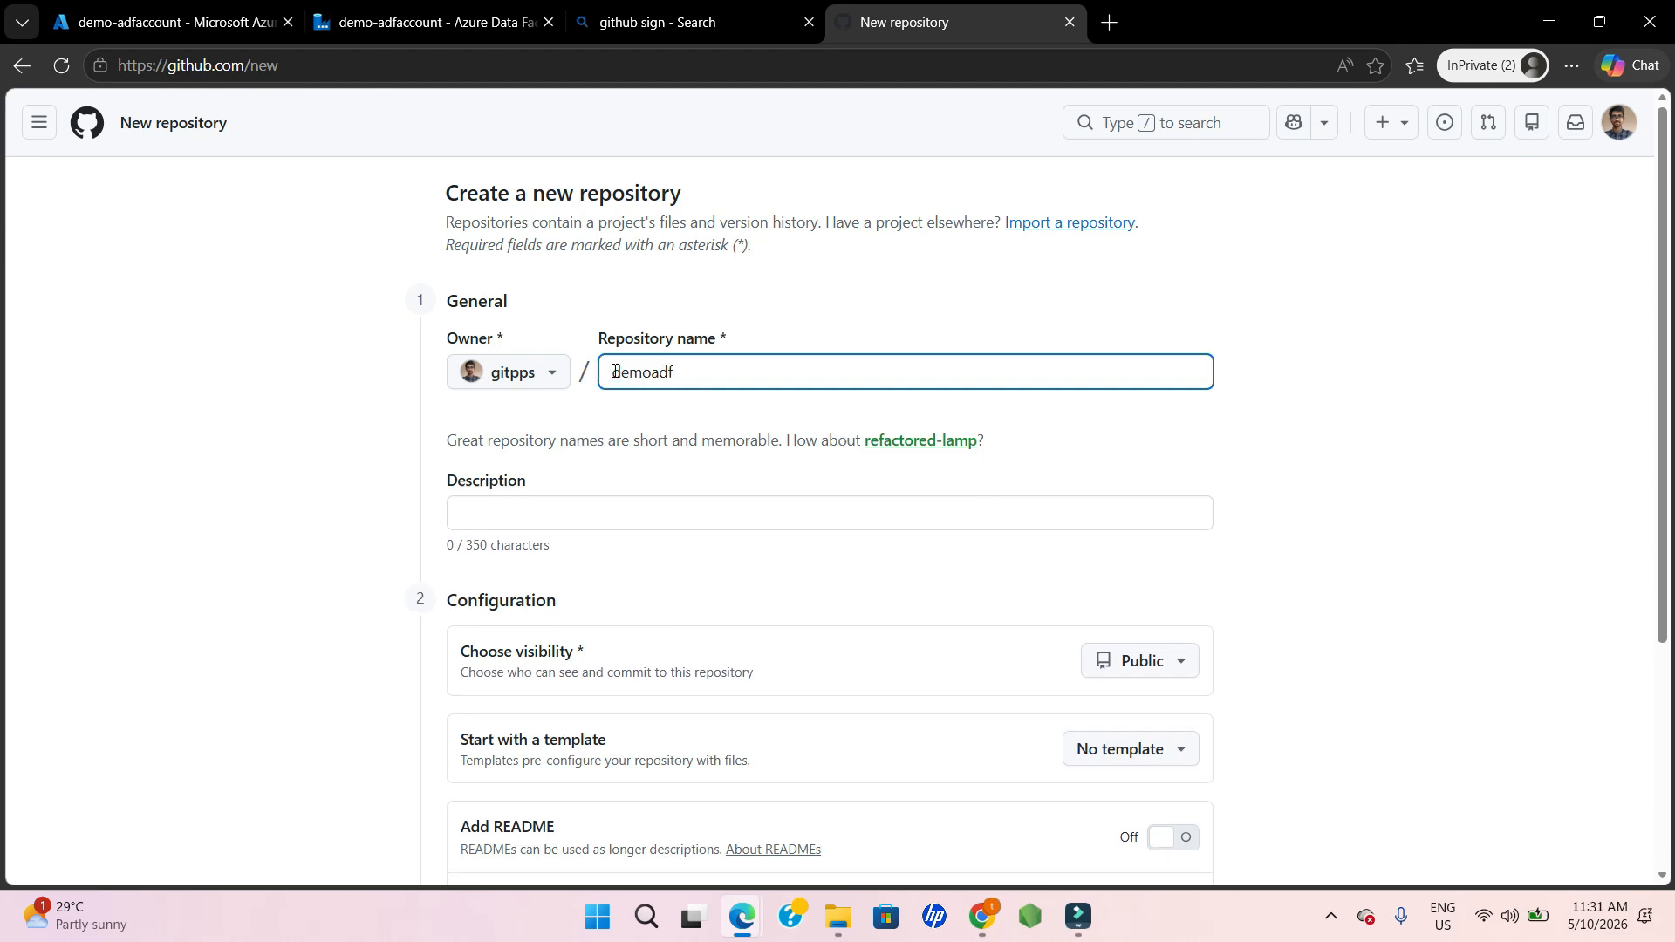
text(-)
key(End)
text(acc)
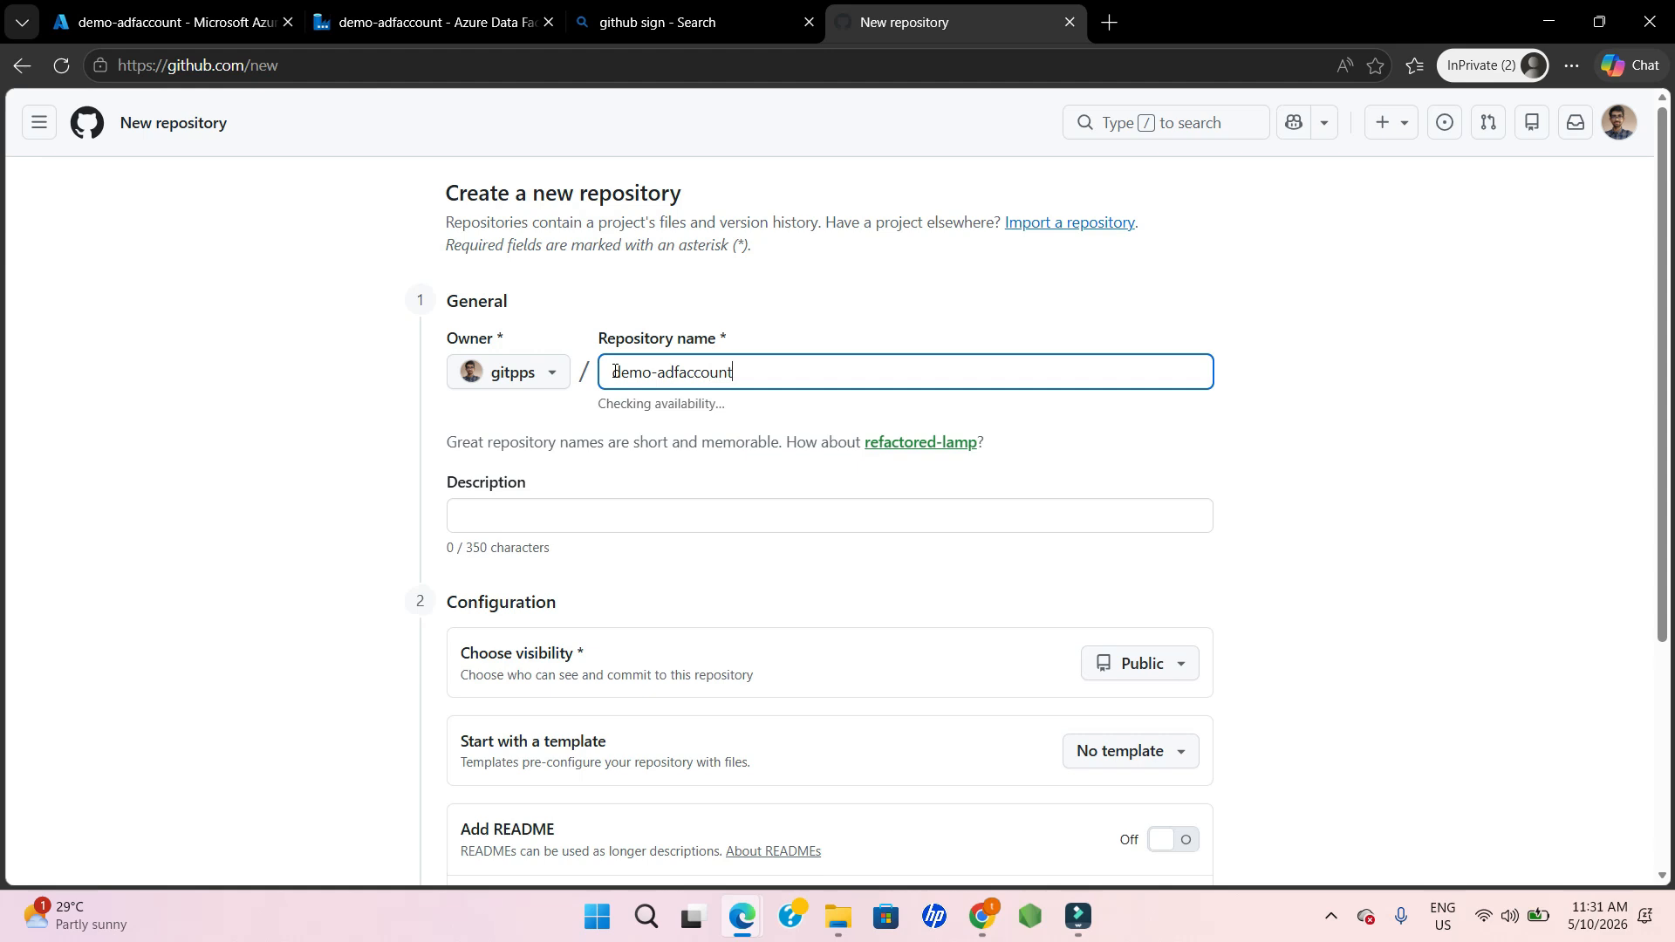
text(ount)
- Enter "ADF Repo" as the new repository's description
scroll(654, 474, down, 1)
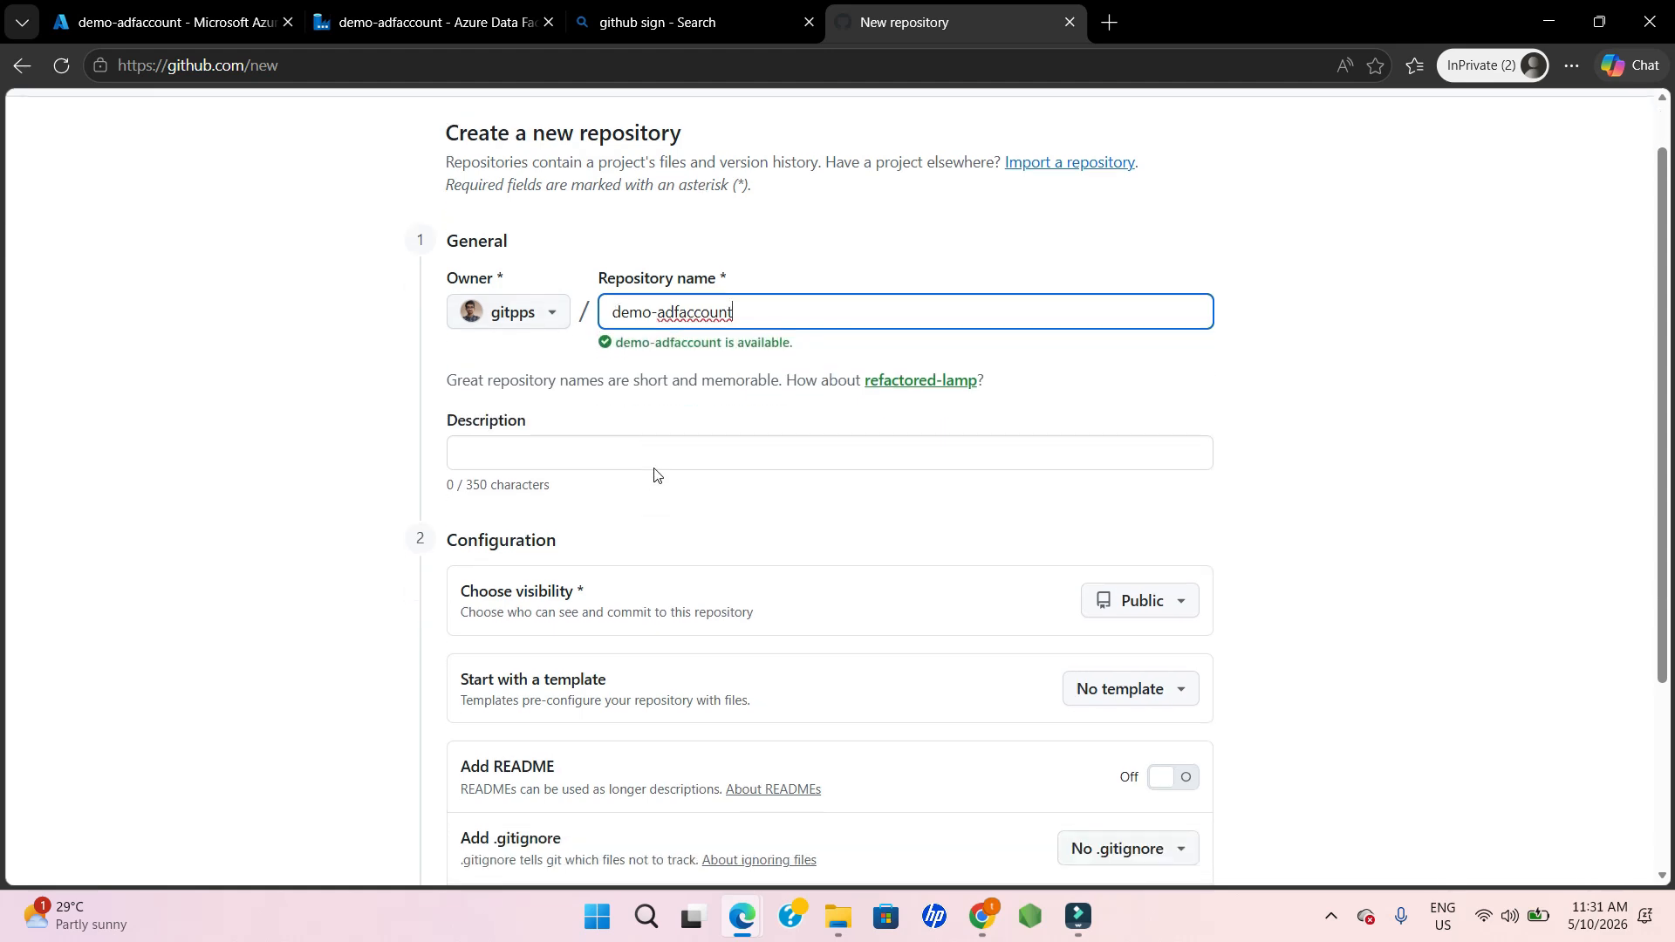
scroll(655, 473, down, 2)
click(599, 235)
text(ADF Repo)
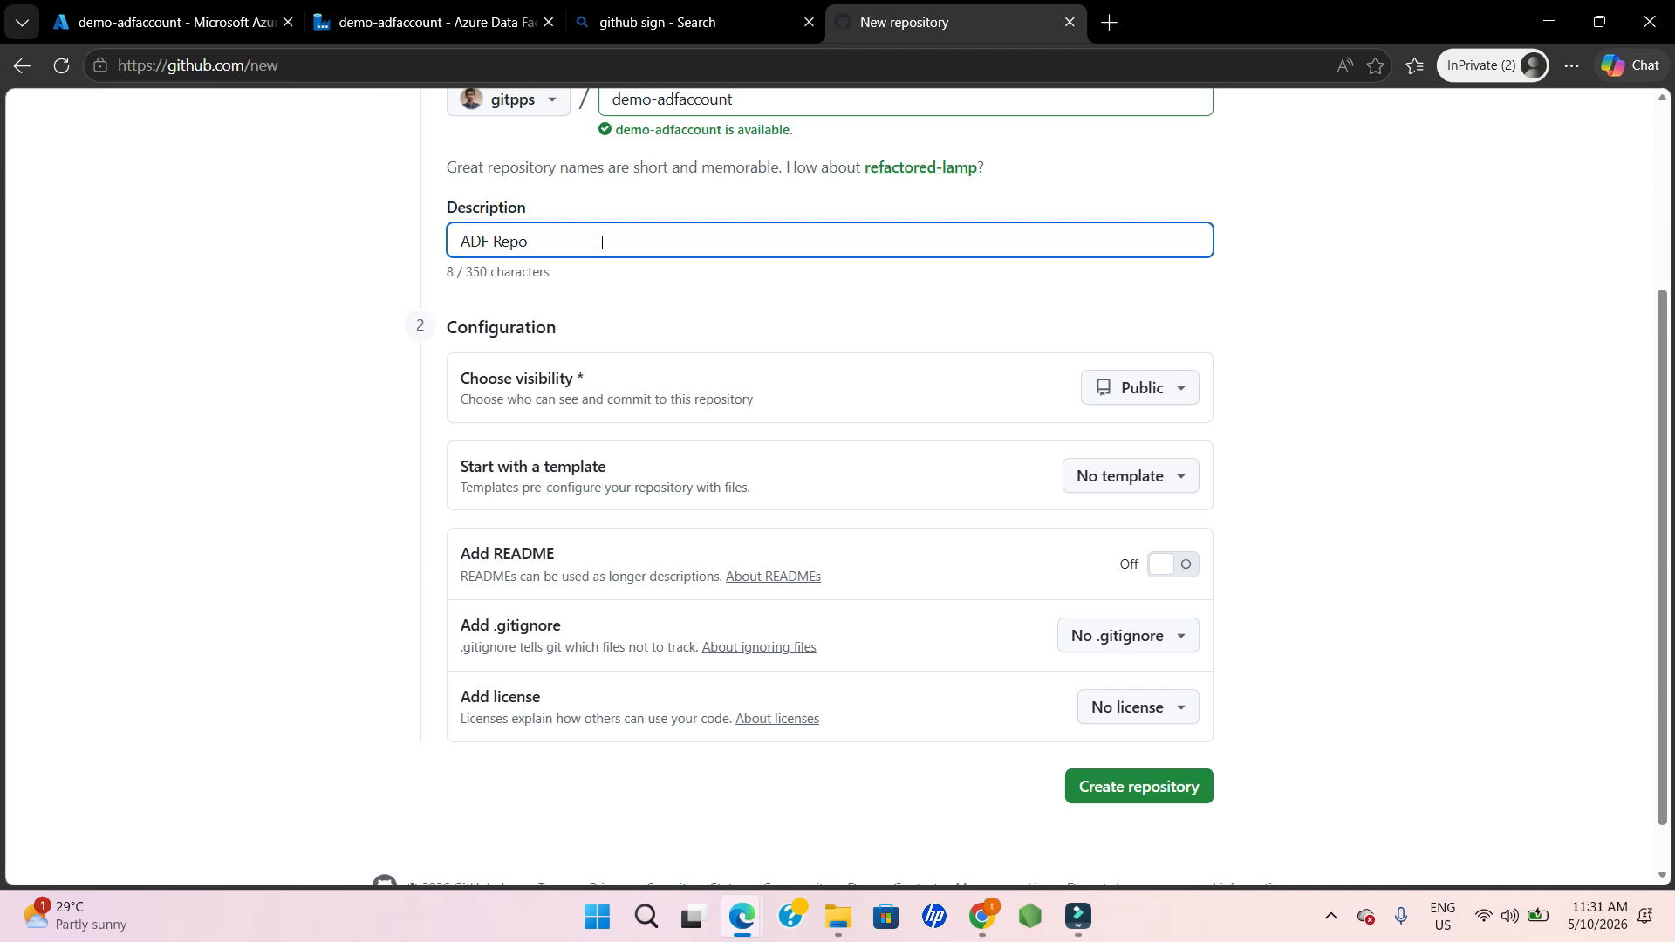
click(670, 307)
- Review the repository settings and set the visibility to Private
scroll(673, 475, down, 1)
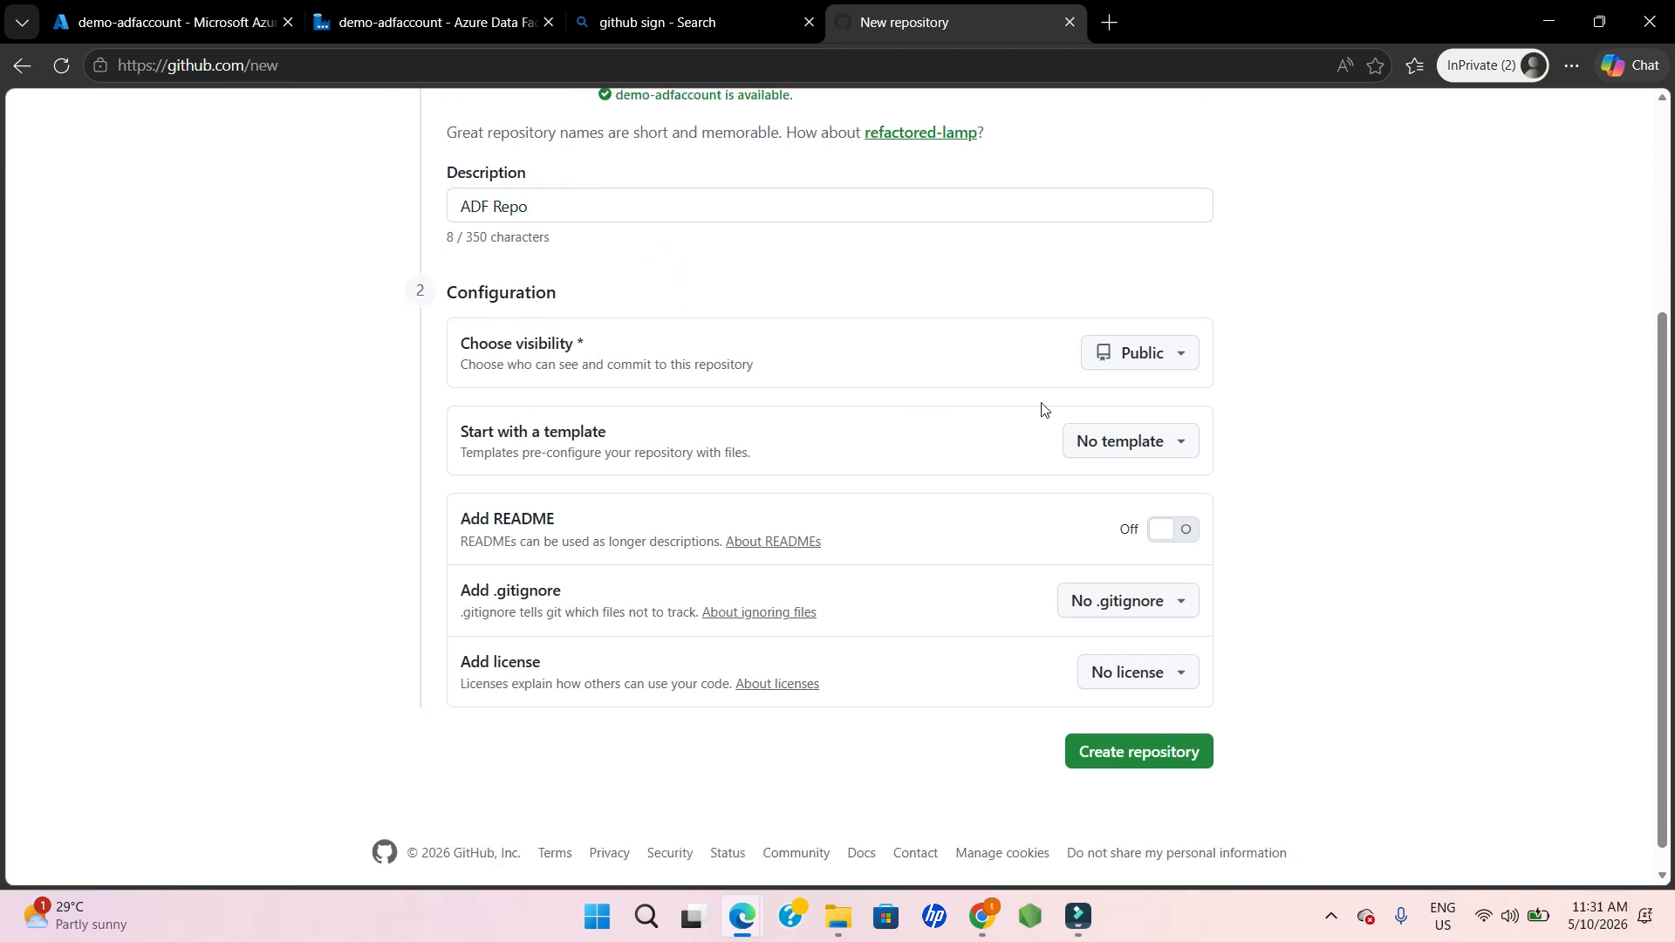
scroll(981, 389, up, 3)
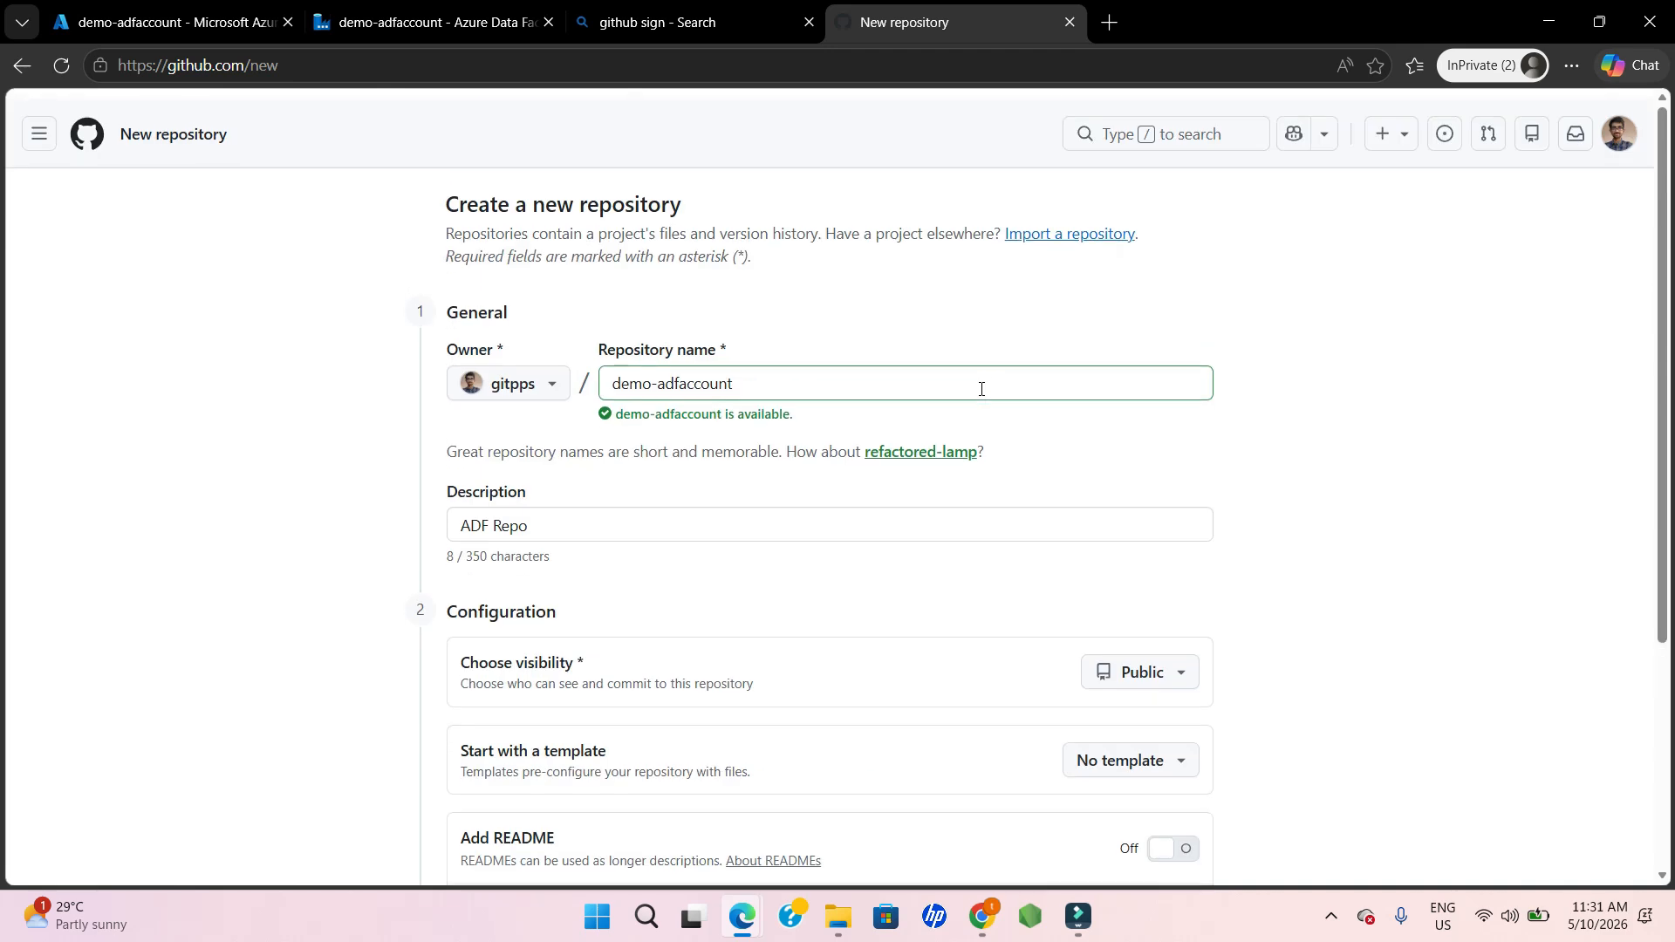
scroll(975, 489, down, 4)
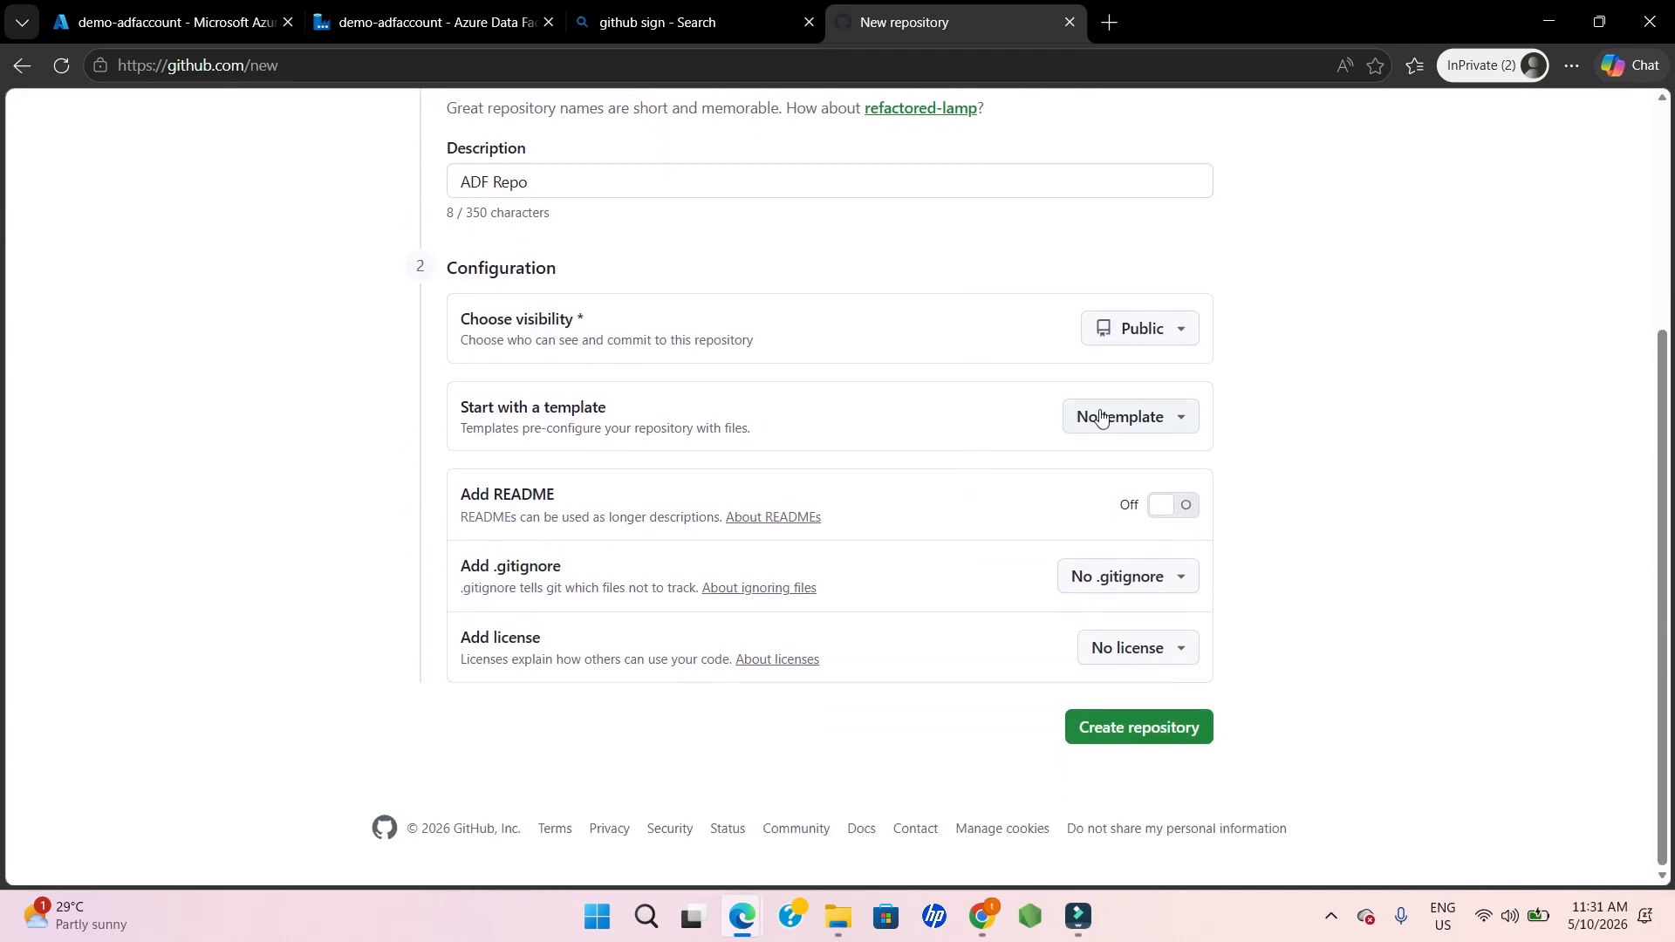
click(1109, 329)
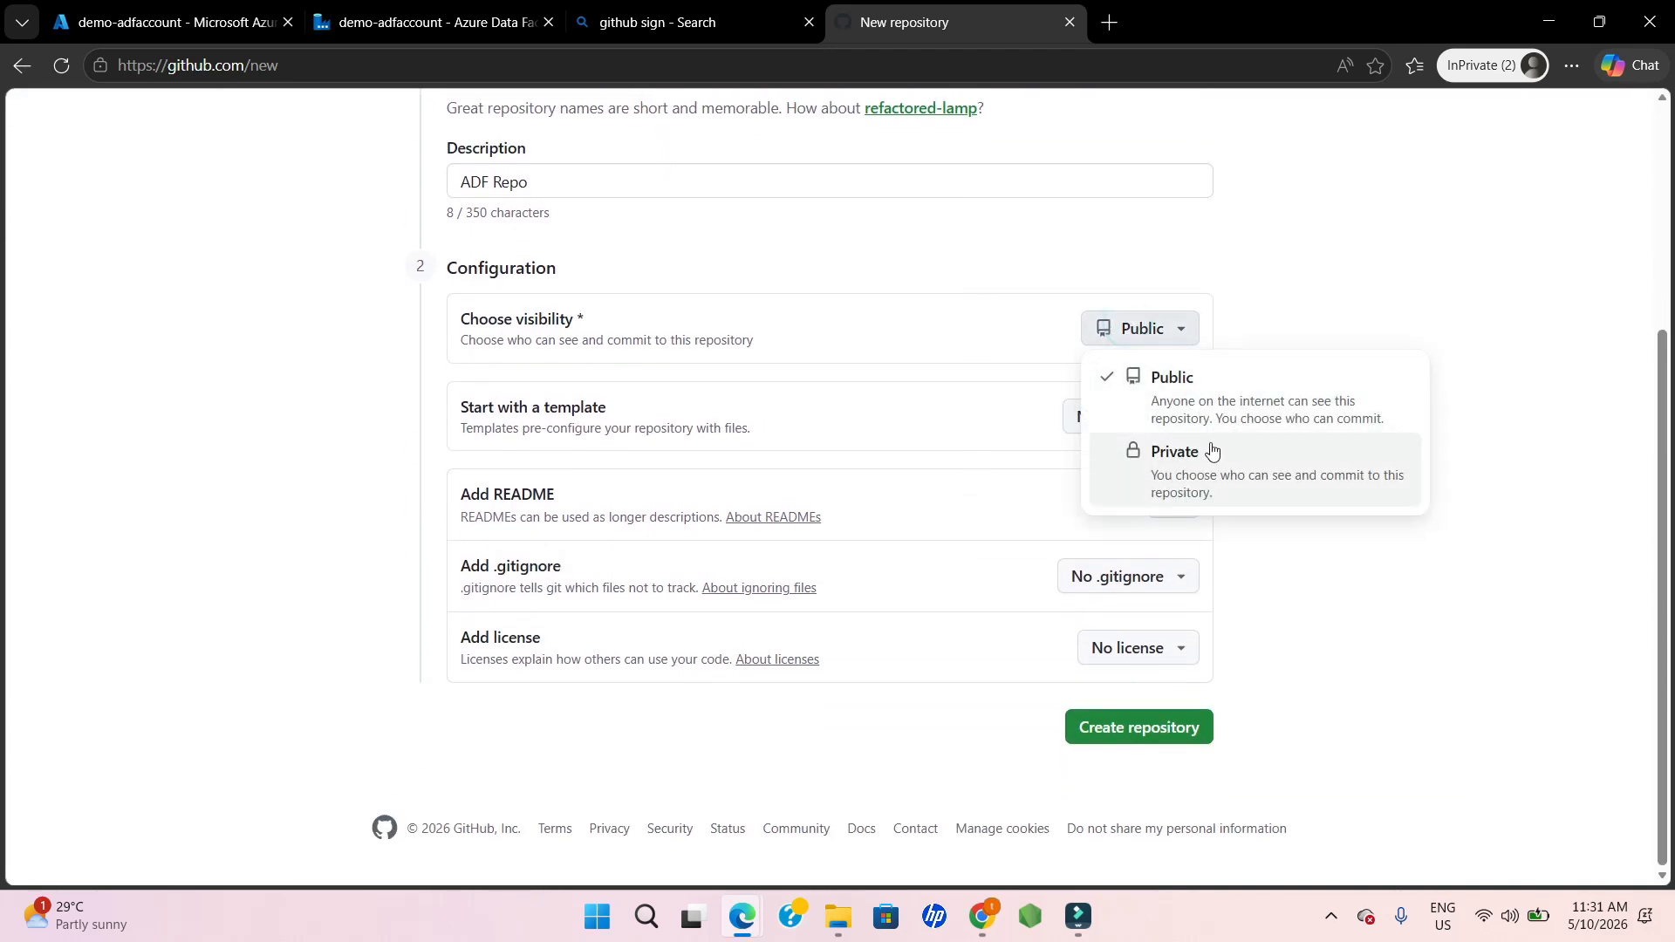
click(1195, 452)
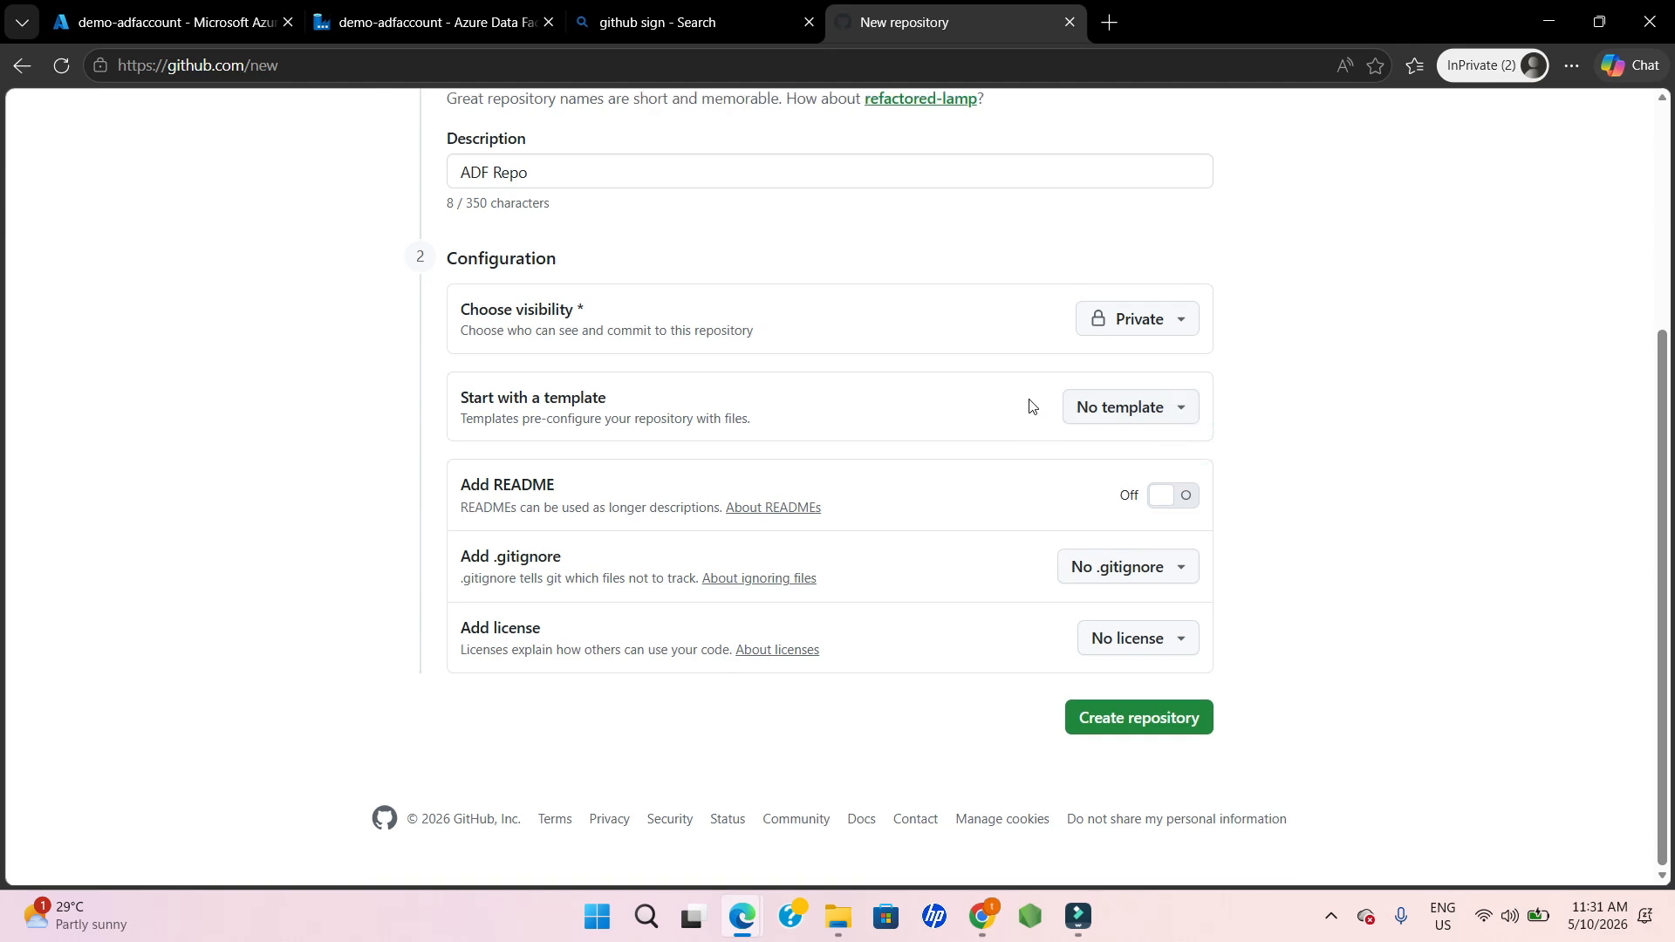
- Check the template choices, then create the repository with a README and no template
click(1148, 418)
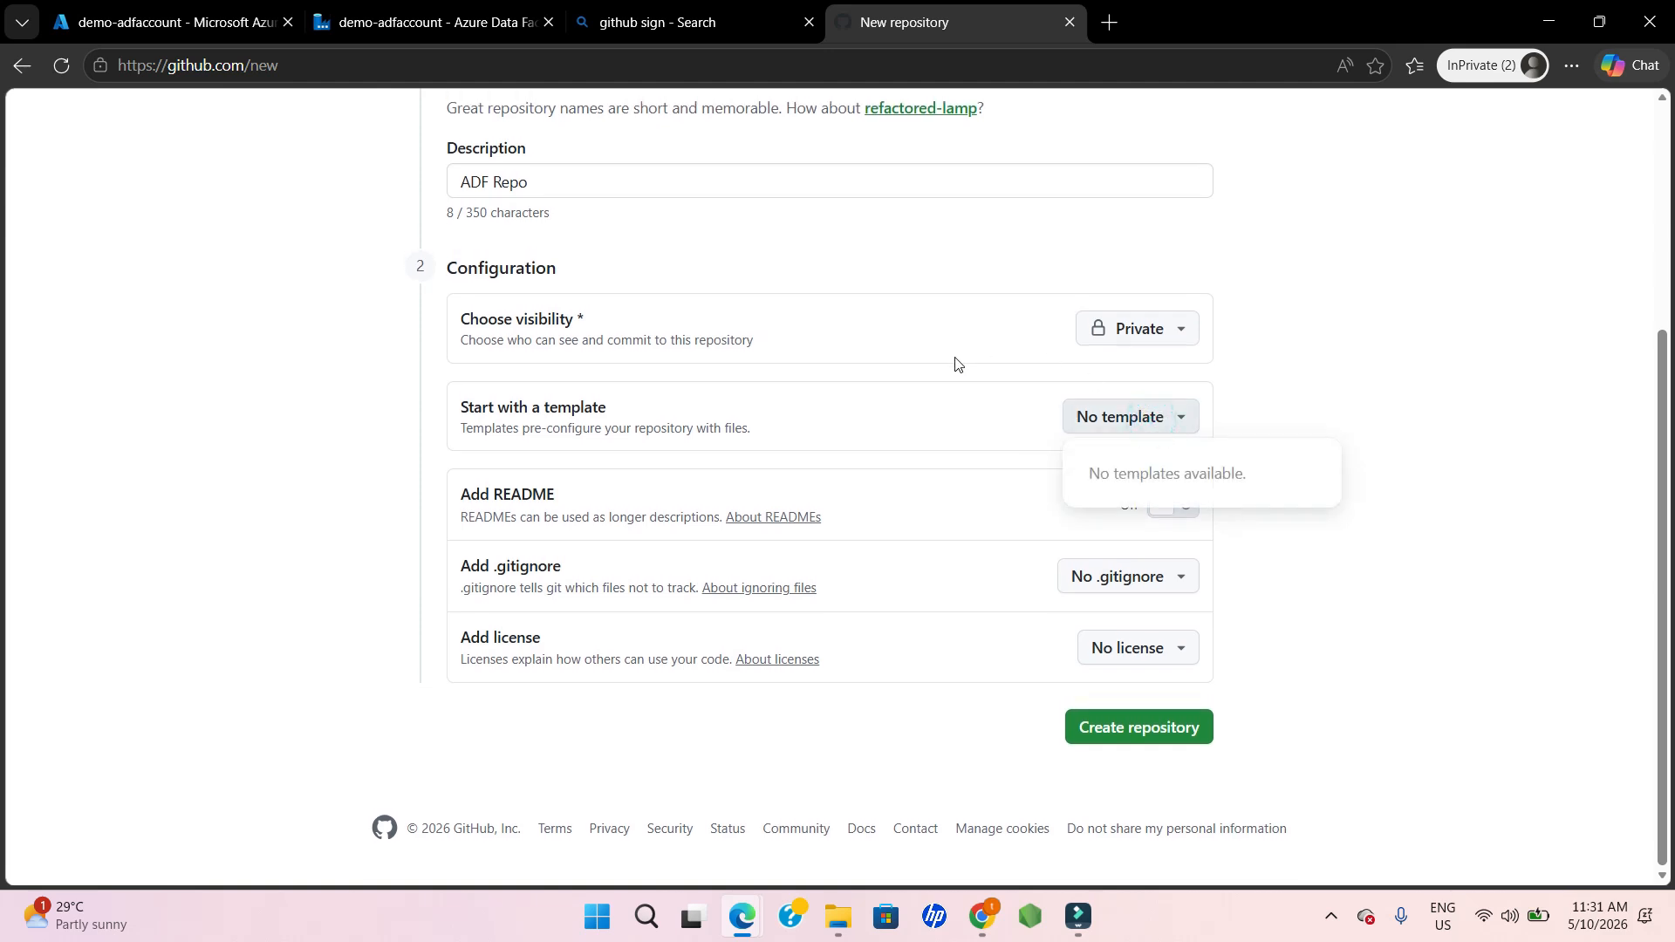
click(1018, 406)
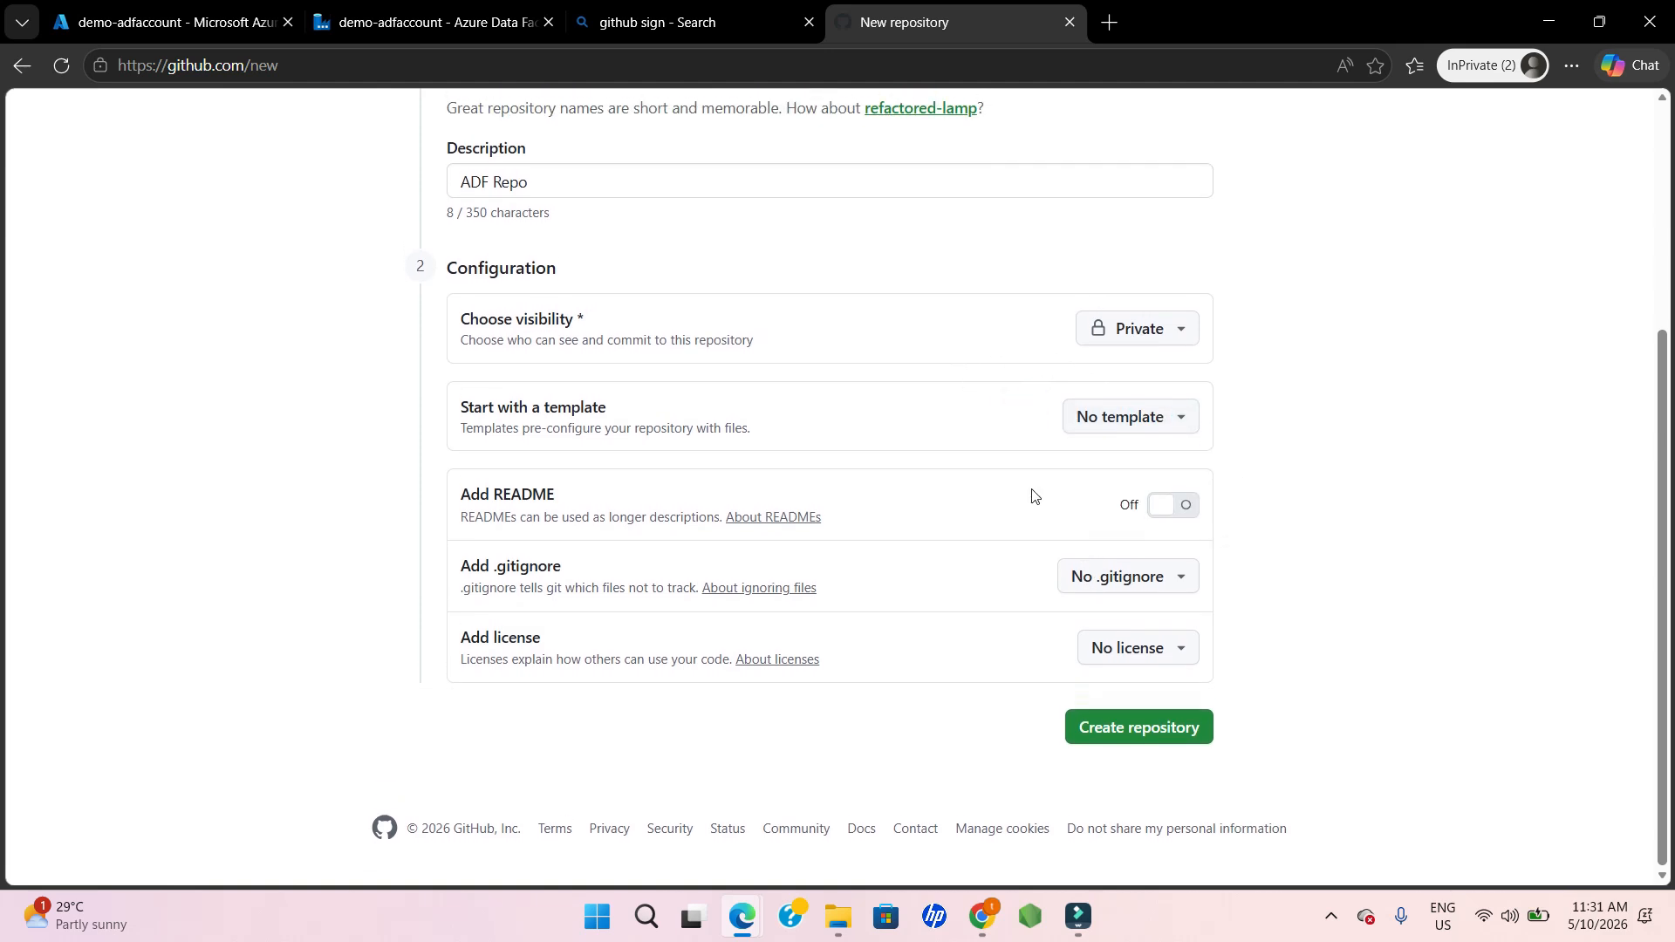
click(1181, 515)
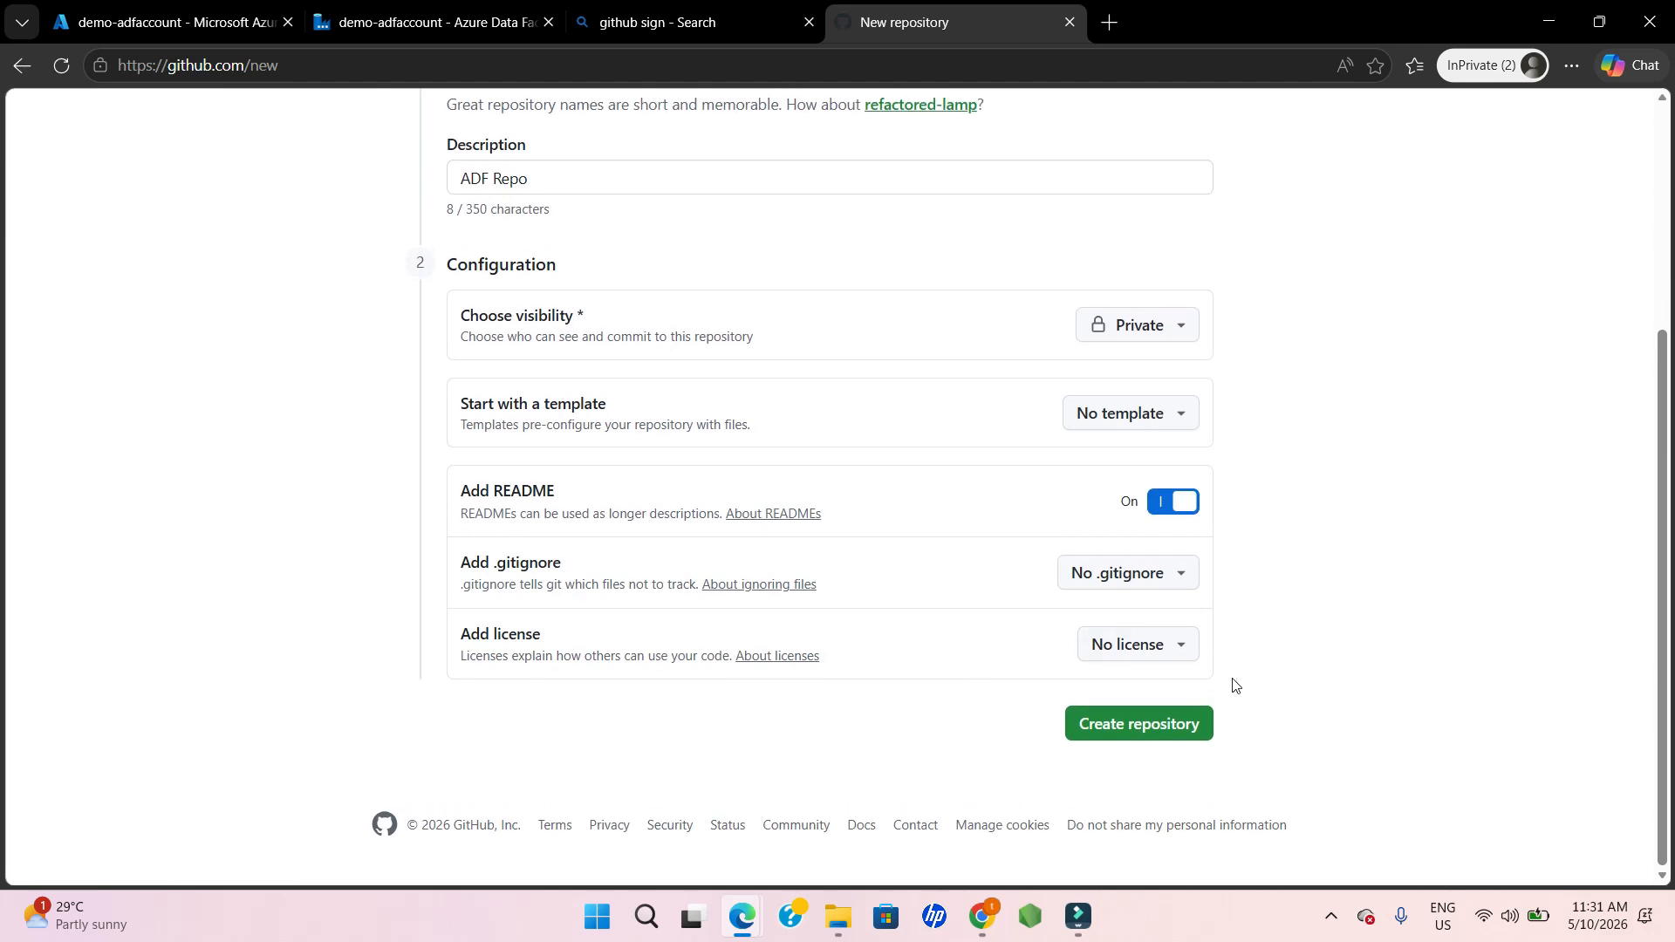
click(1117, 741)
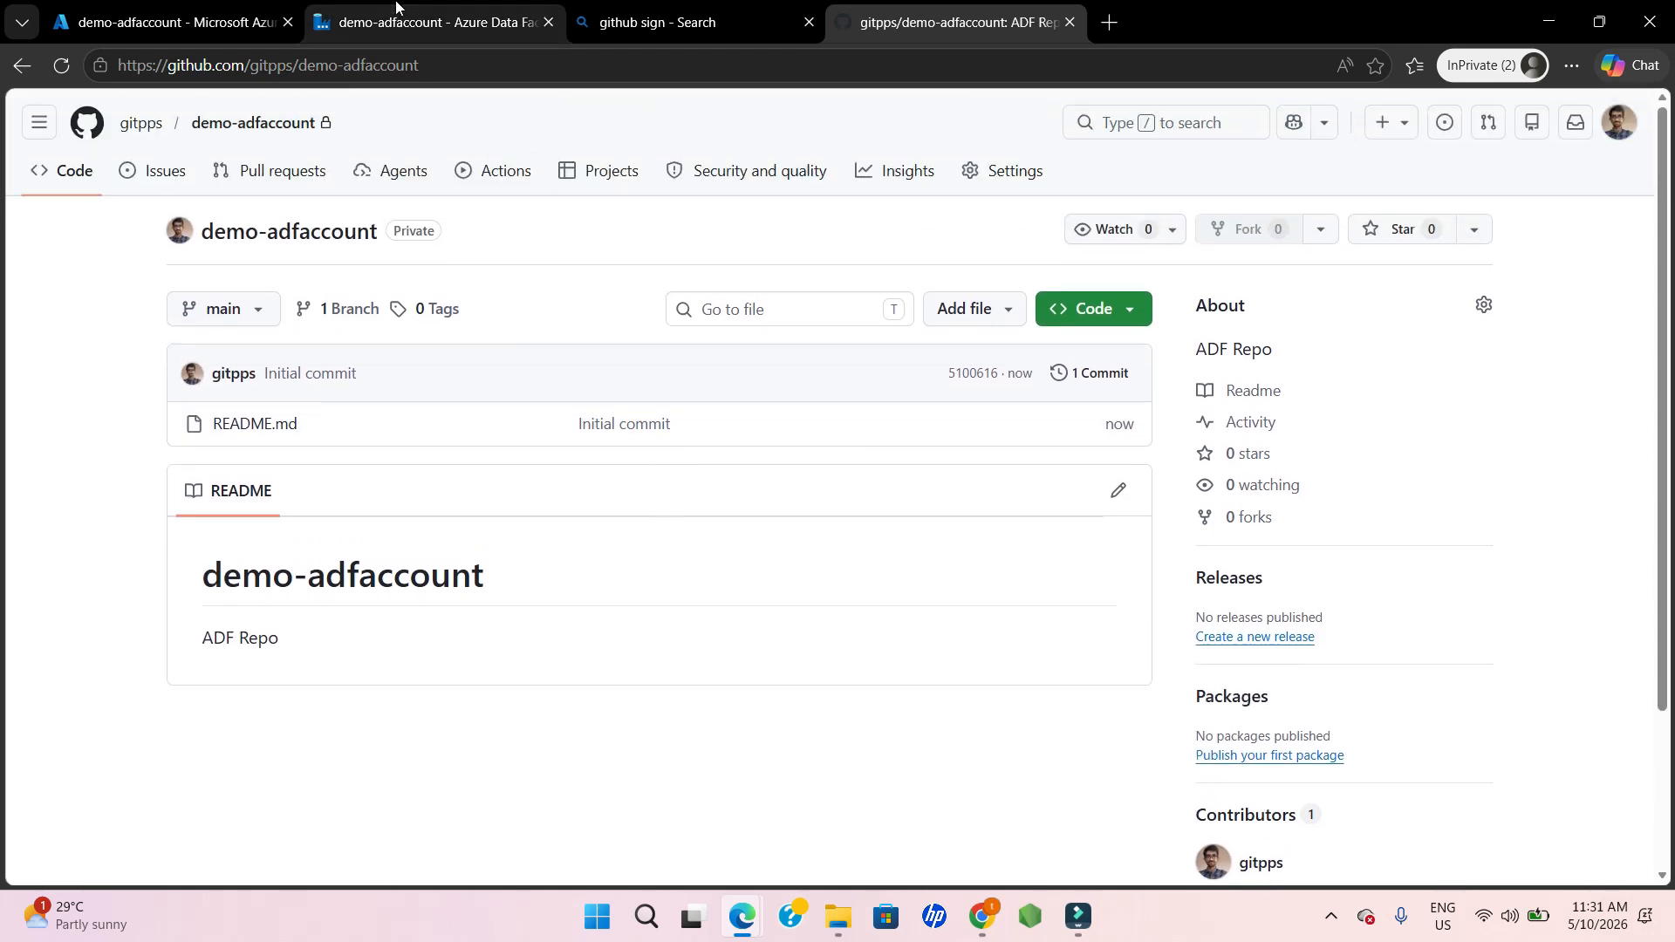
- Return to Data Factory Studio, check the repository name list, and choose to connect by repository link instead
click(394, 9)
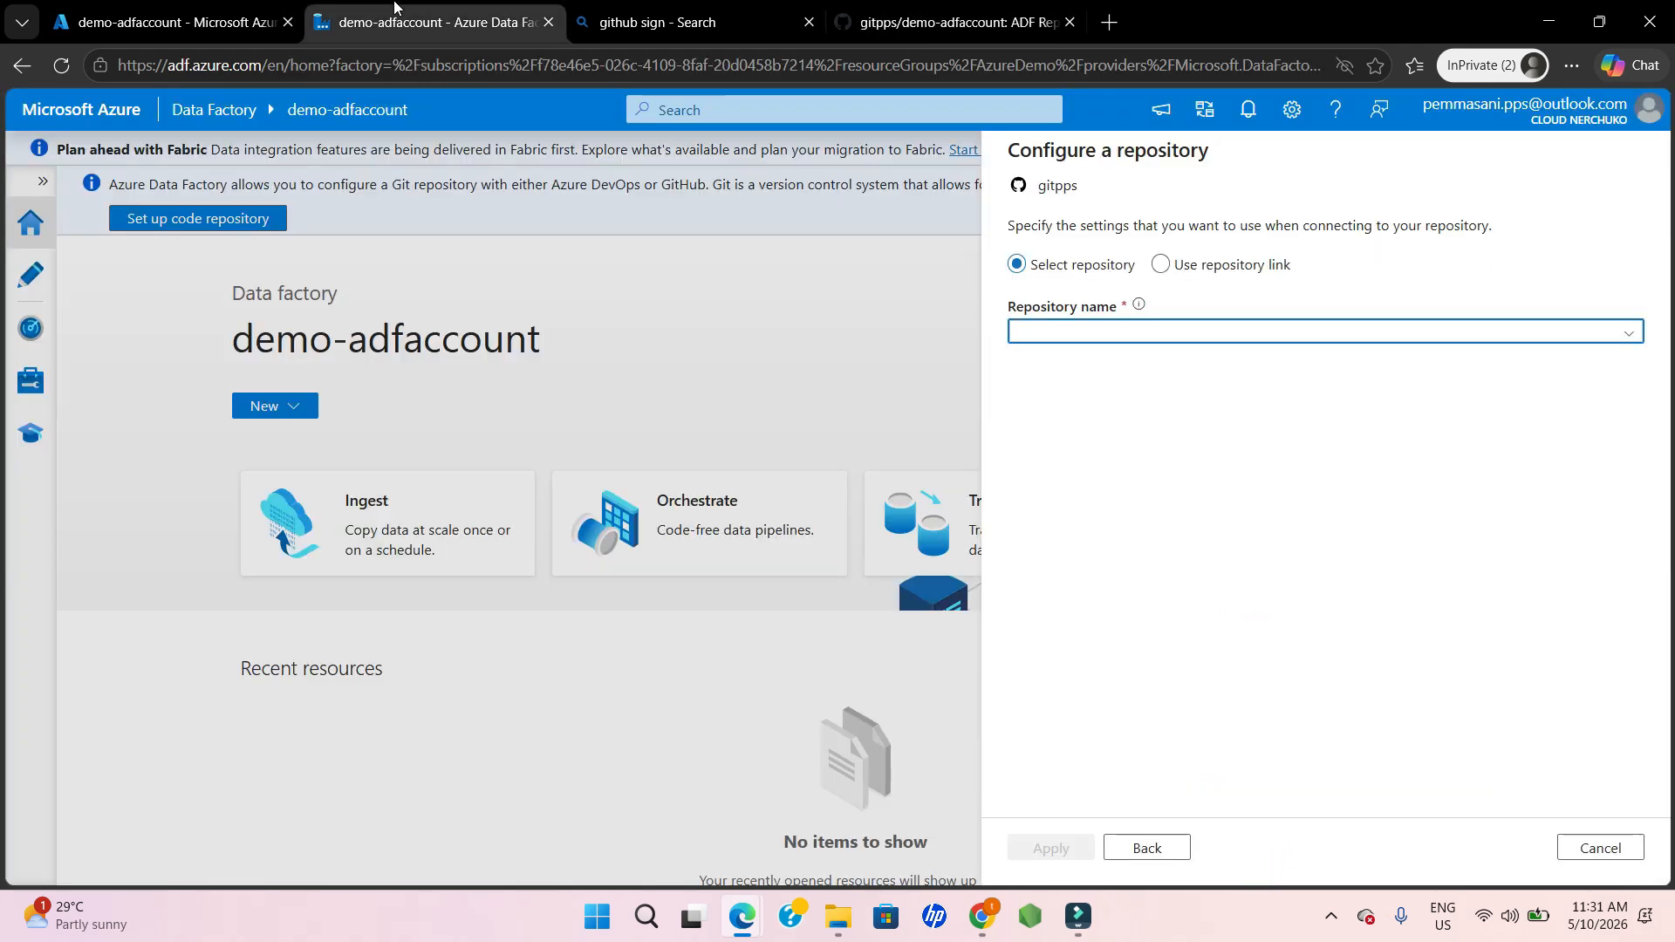
click(1233, 329)
click(1155, 244)
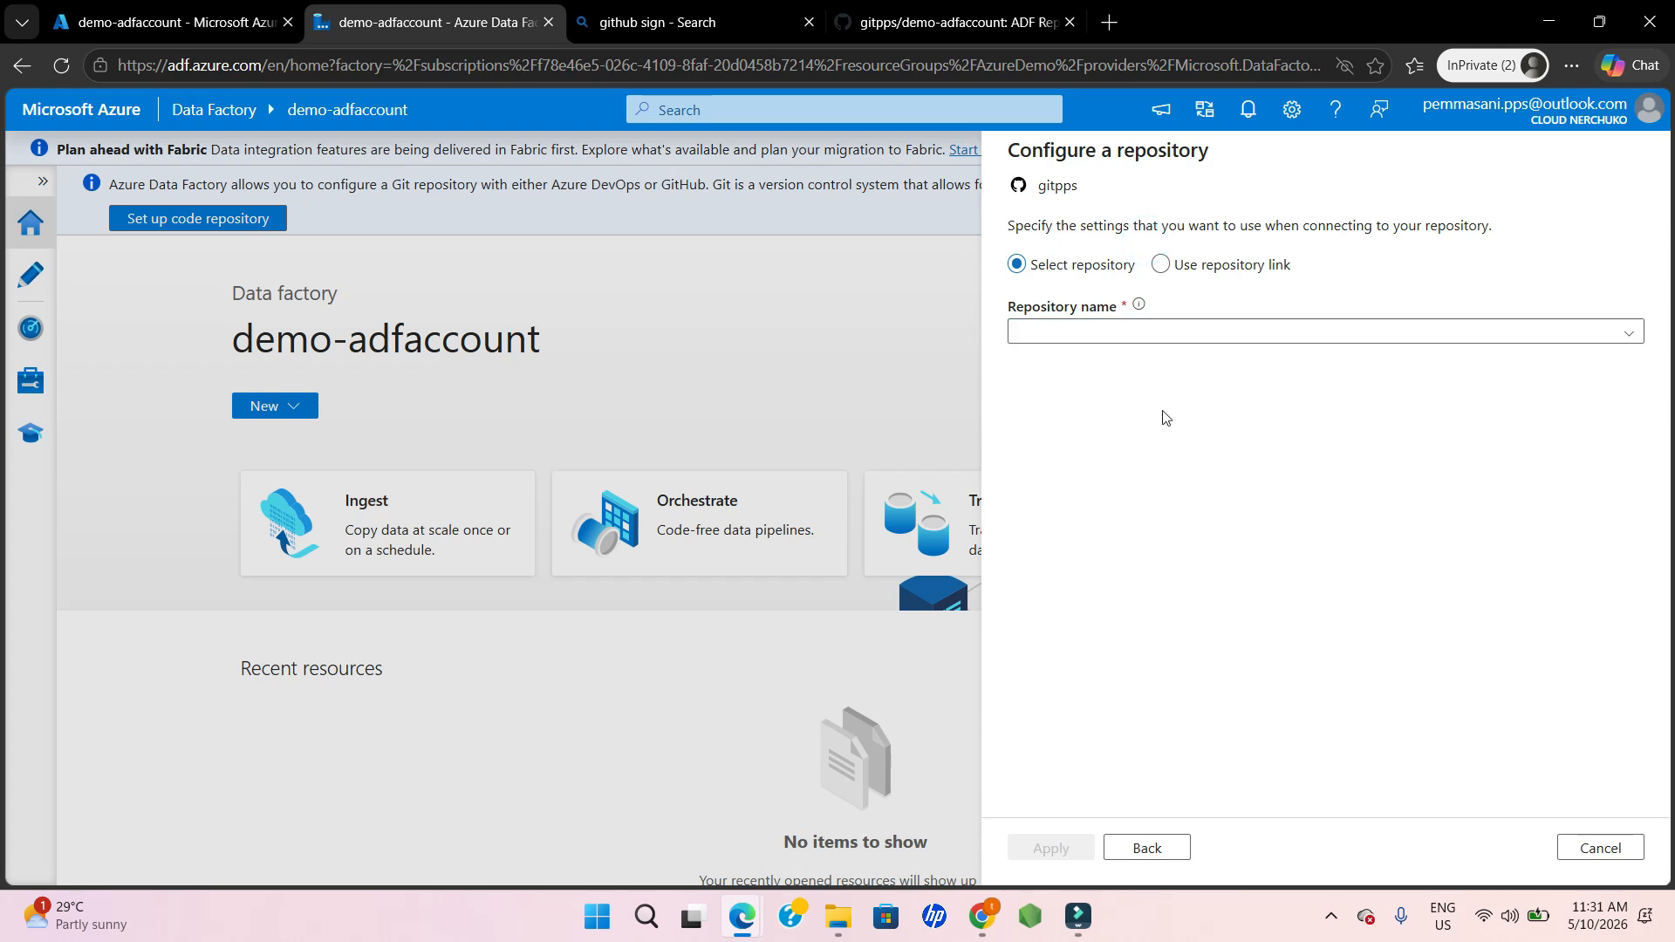
click(1161, 266)
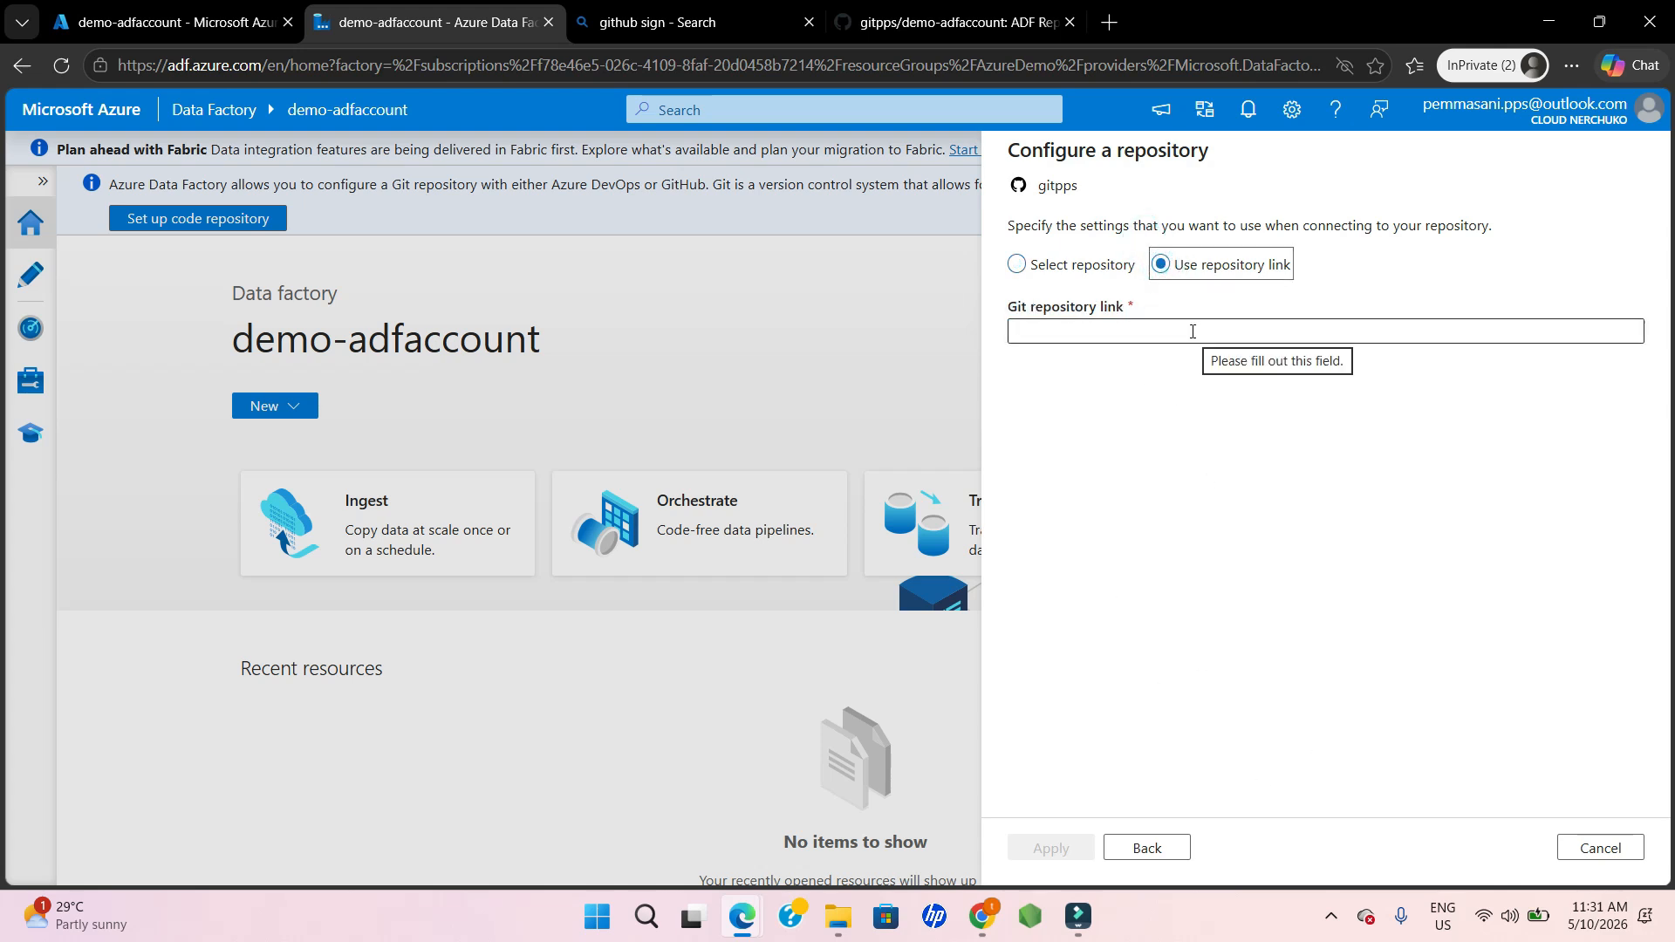
- Switch to the demo-adfaccount repository on GitHub and copy its HTTPS clone URL
click(950, 18)
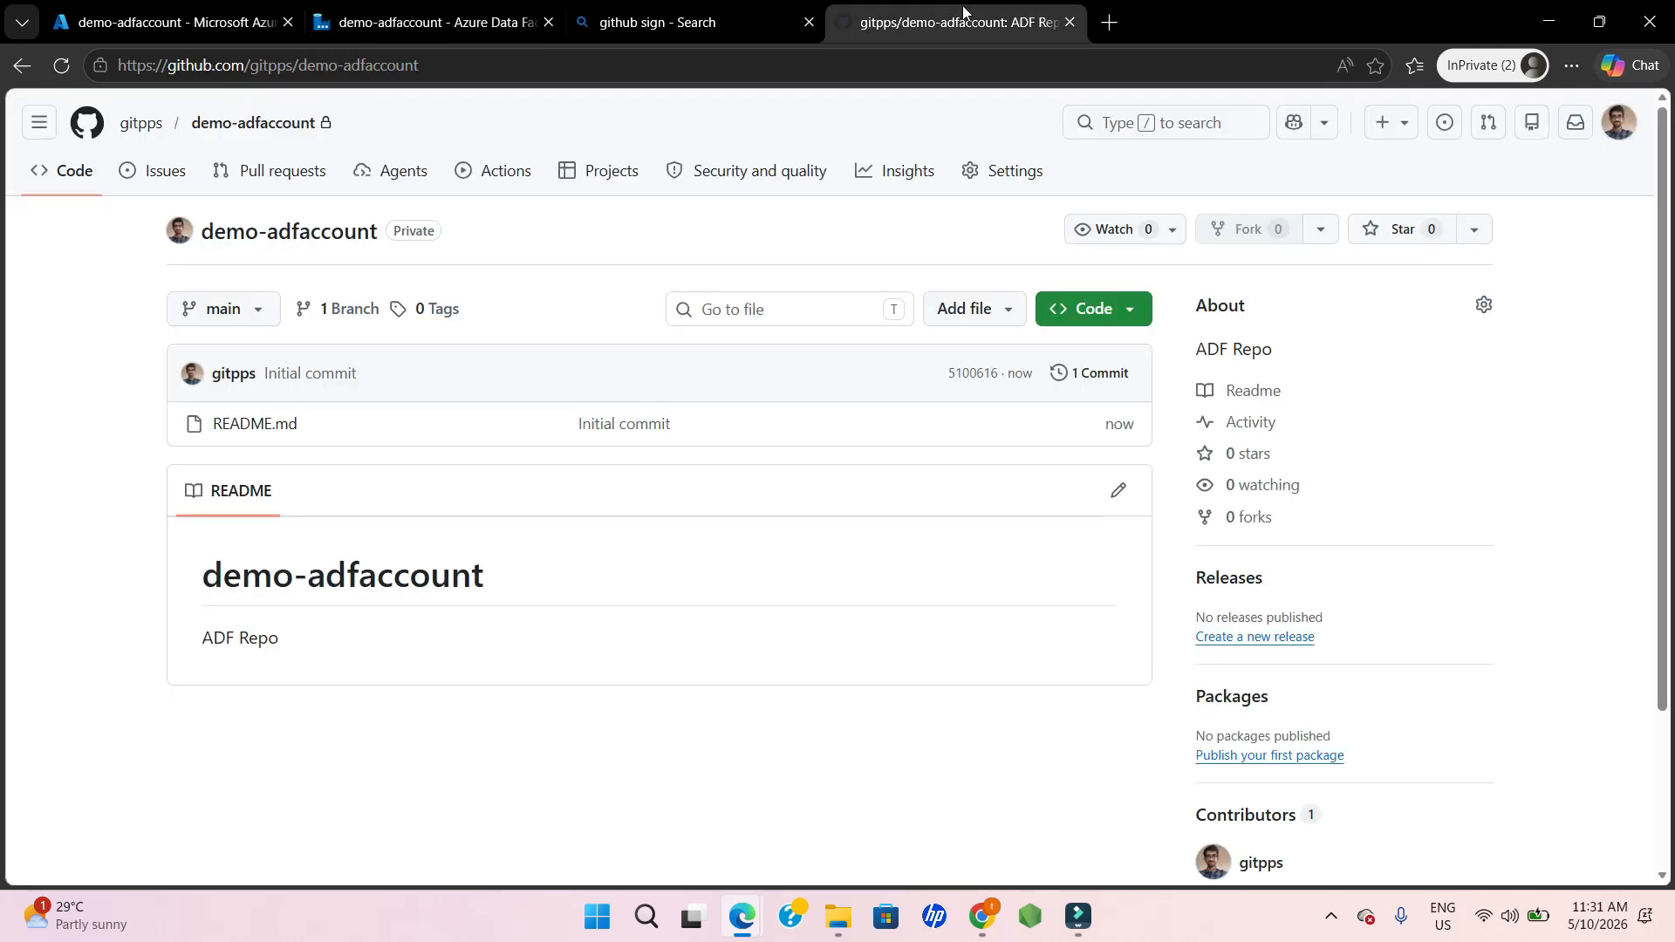
click(1112, 319)
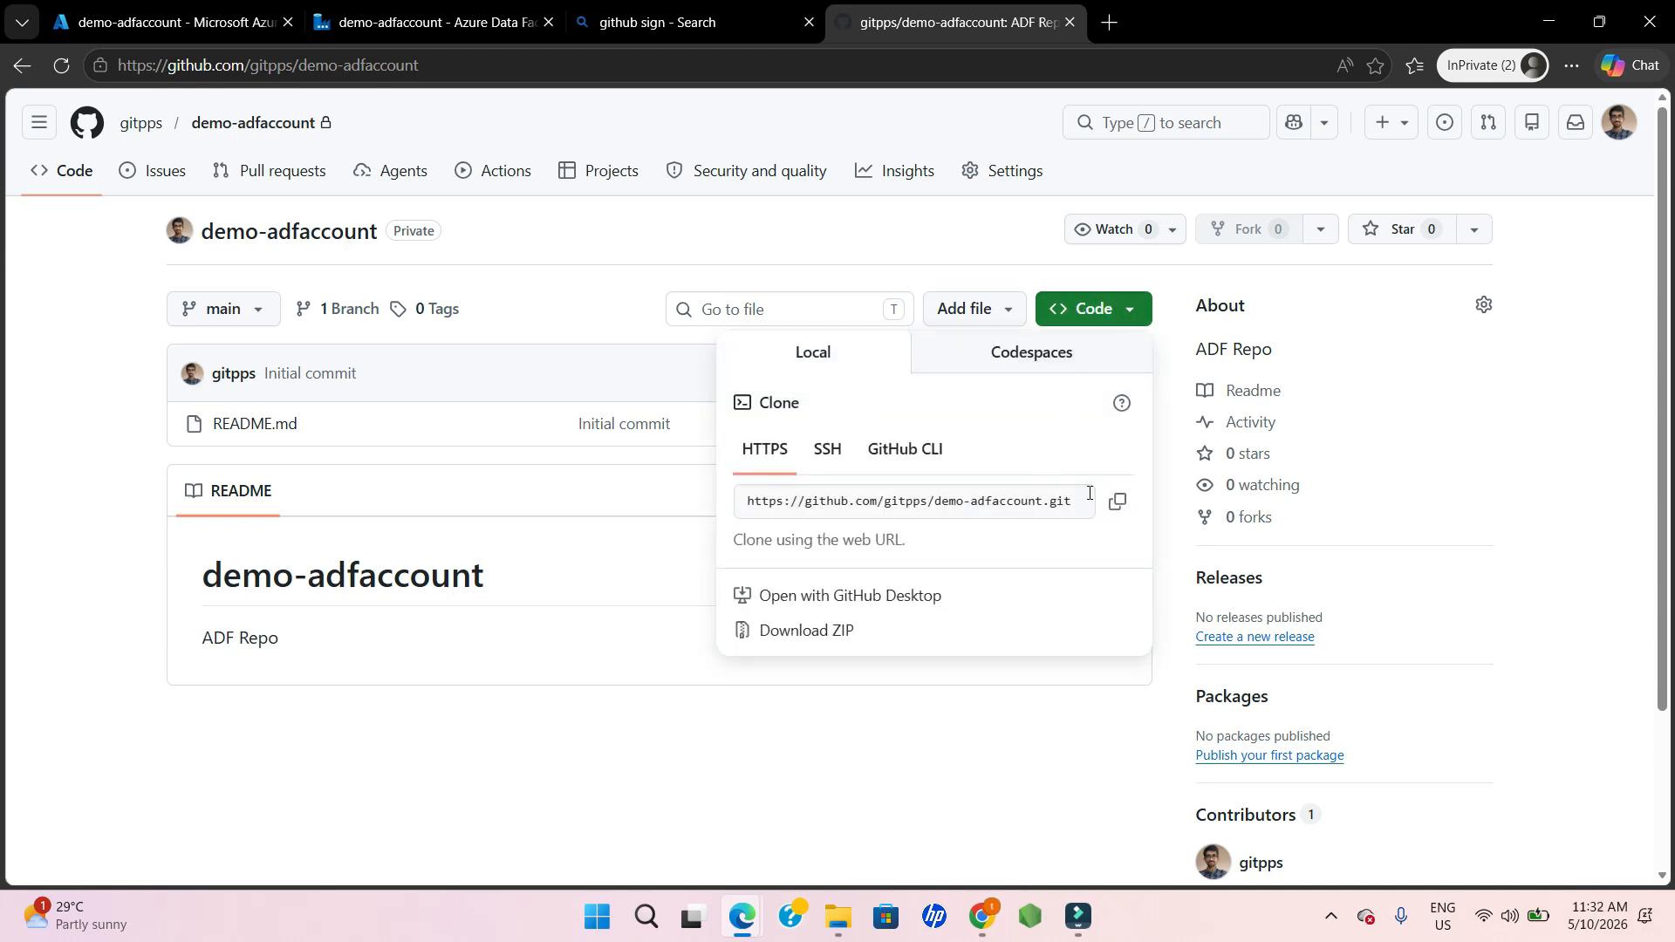
click(1118, 504)
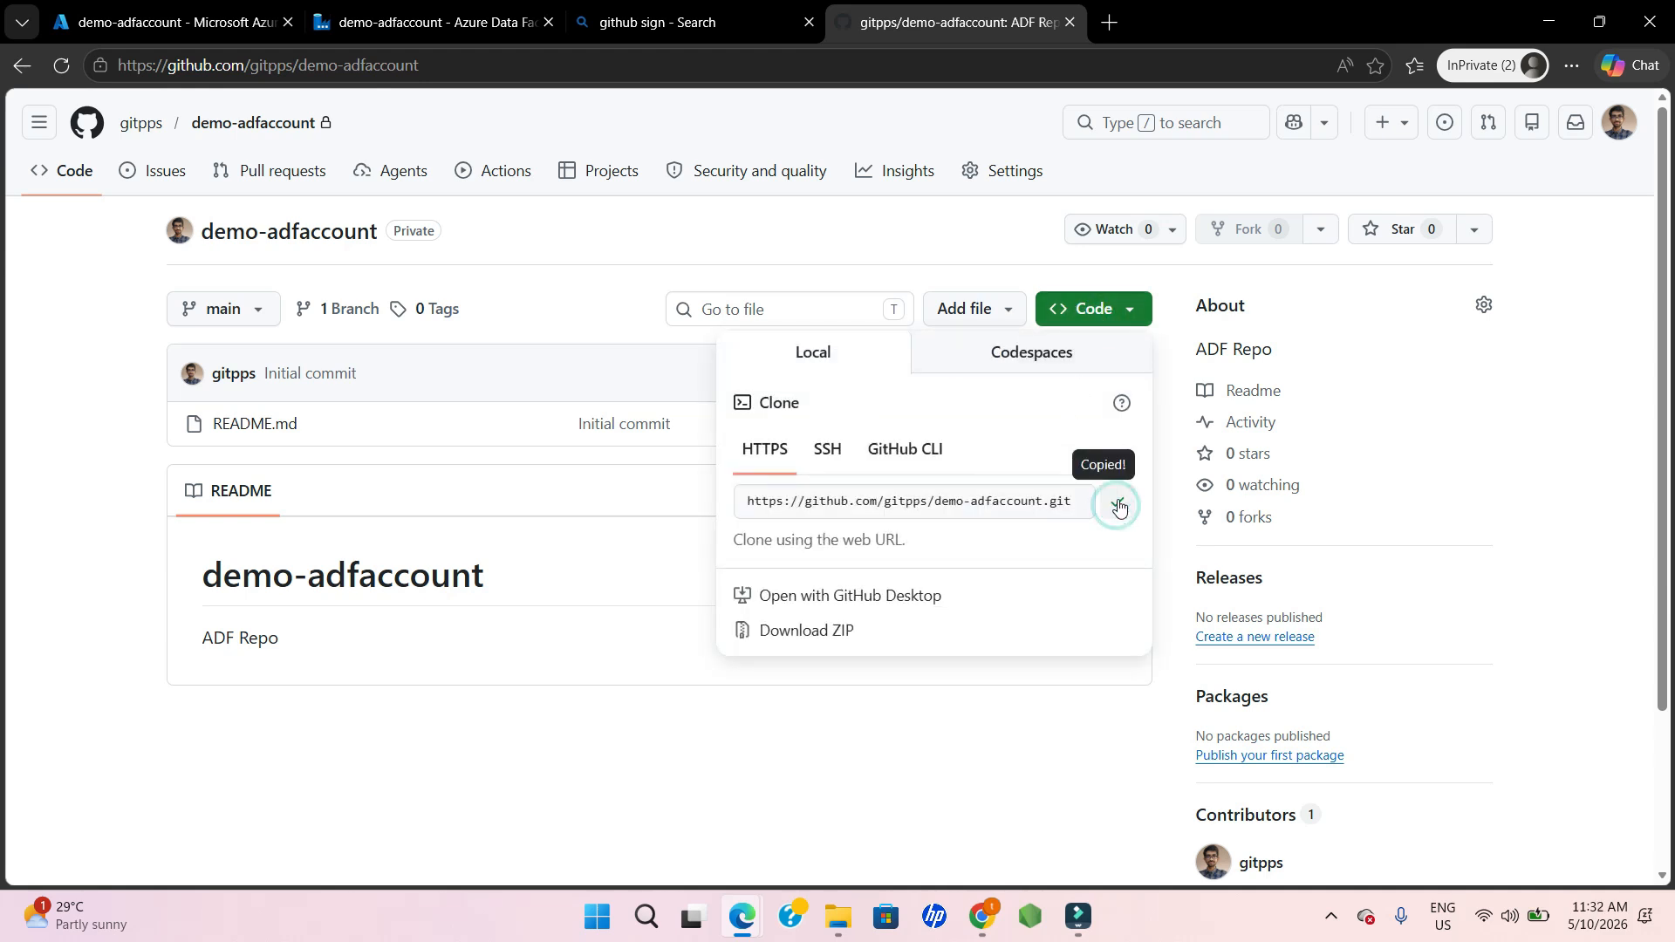
click(689, 596)
click(337, 7)
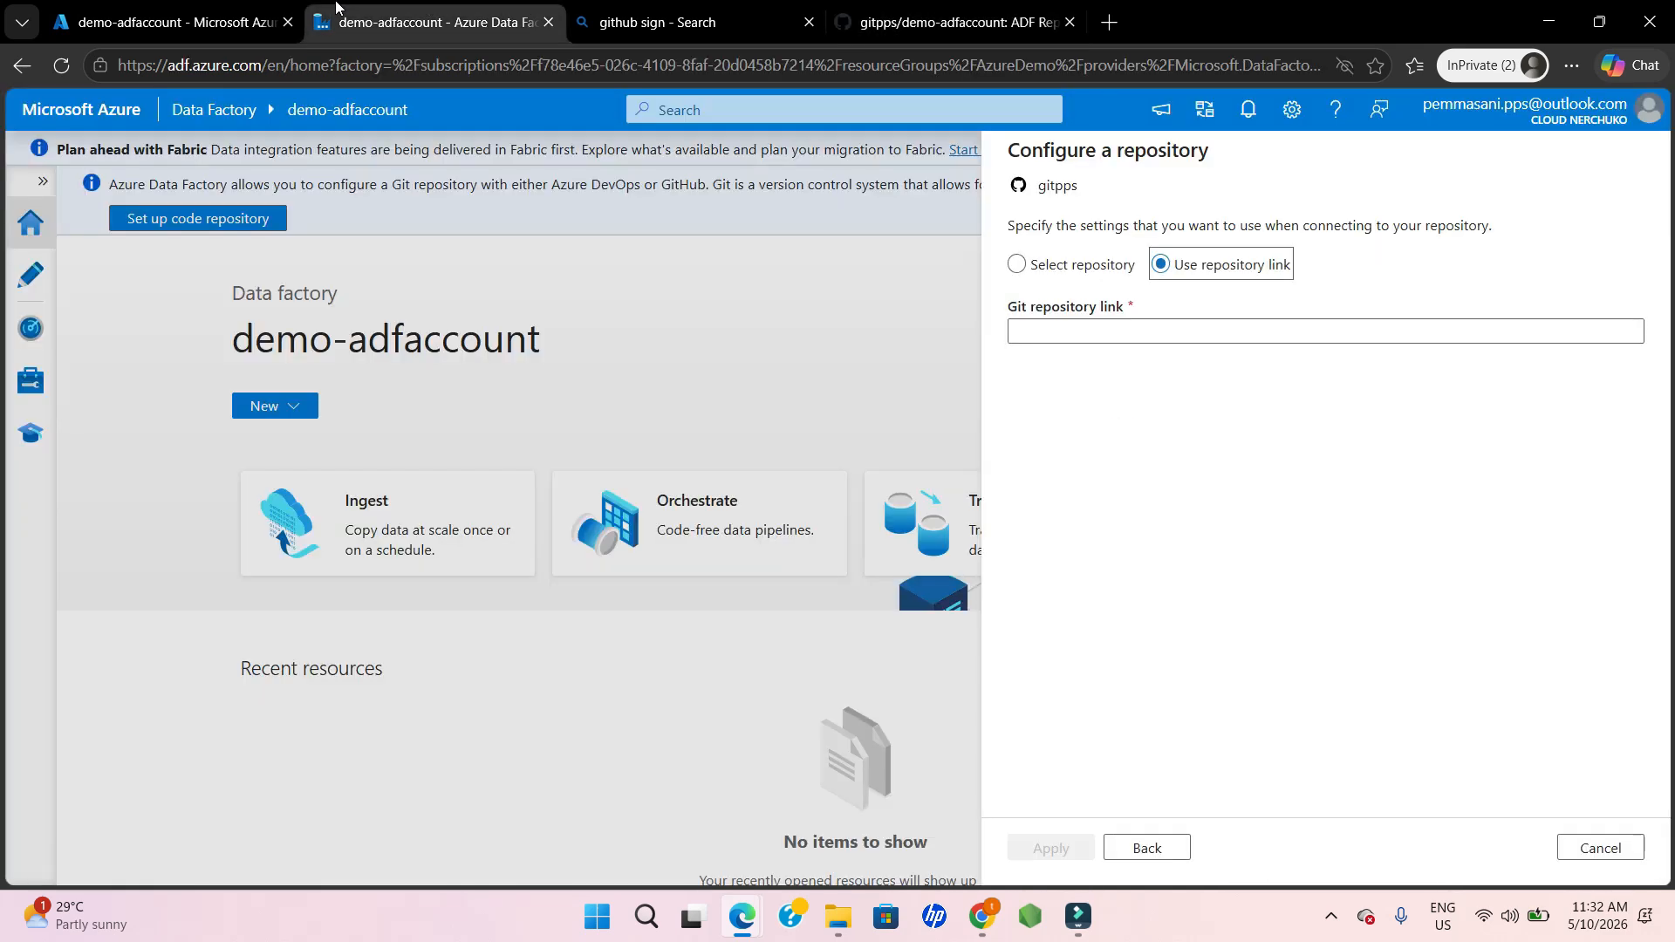
click(1082, 333)
key(ctrl+v)
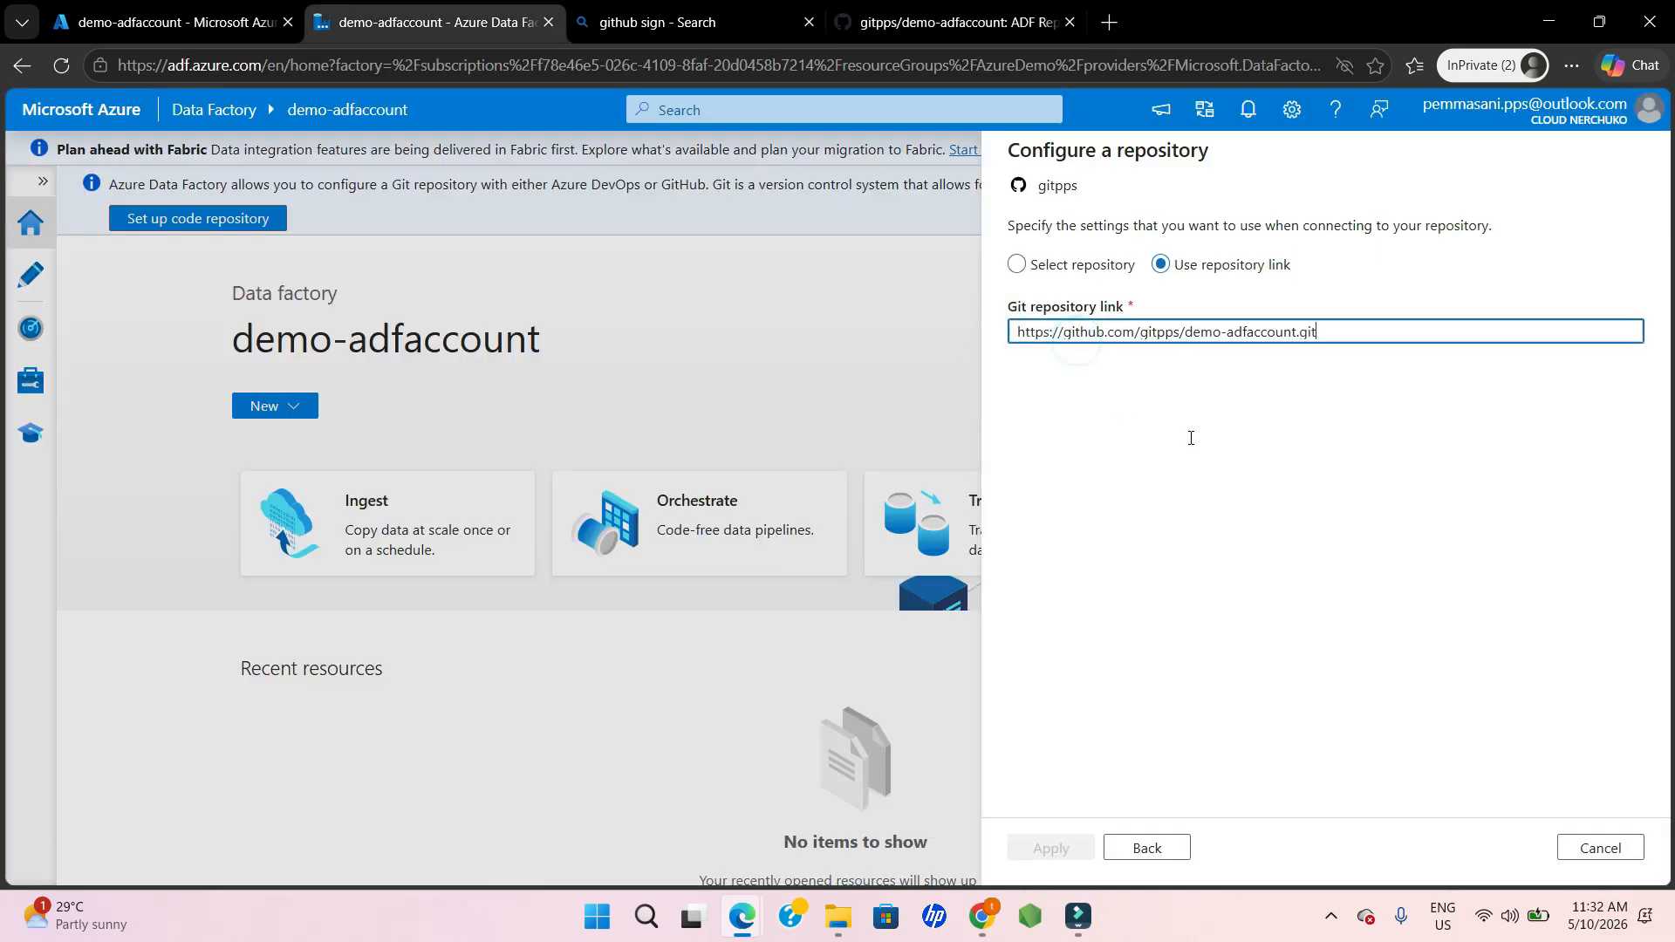
click(1198, 457)
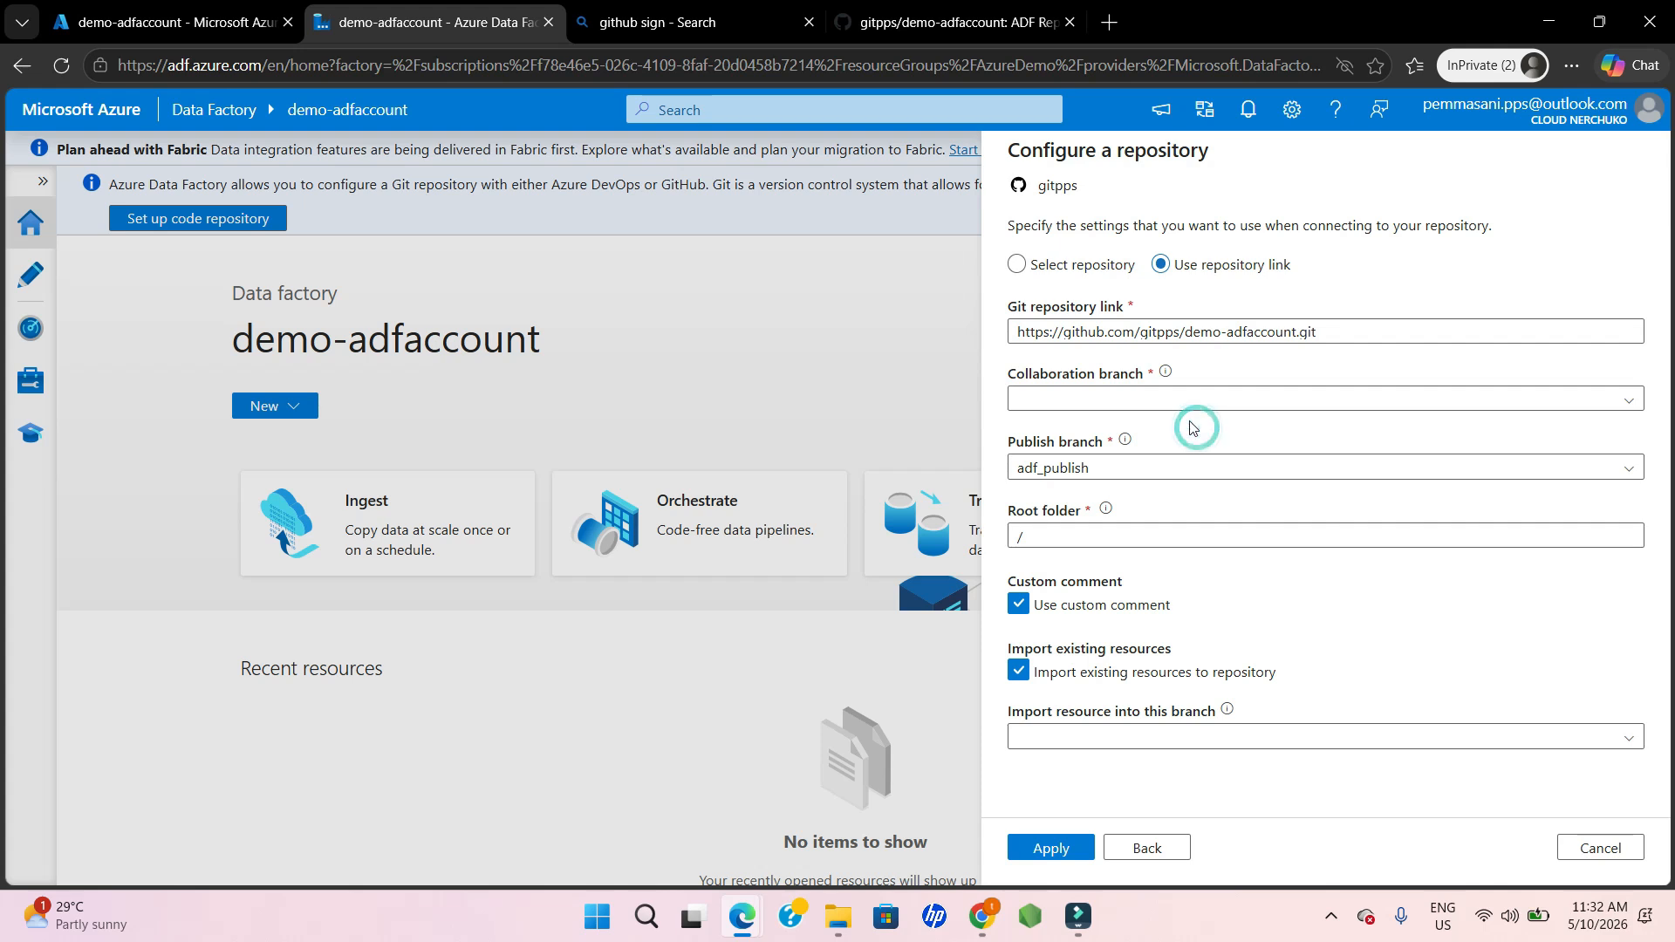
- Set the collaboration branch to main, keep adf_publish as the publish branch, and apply the repository settings
click(1175, 400)
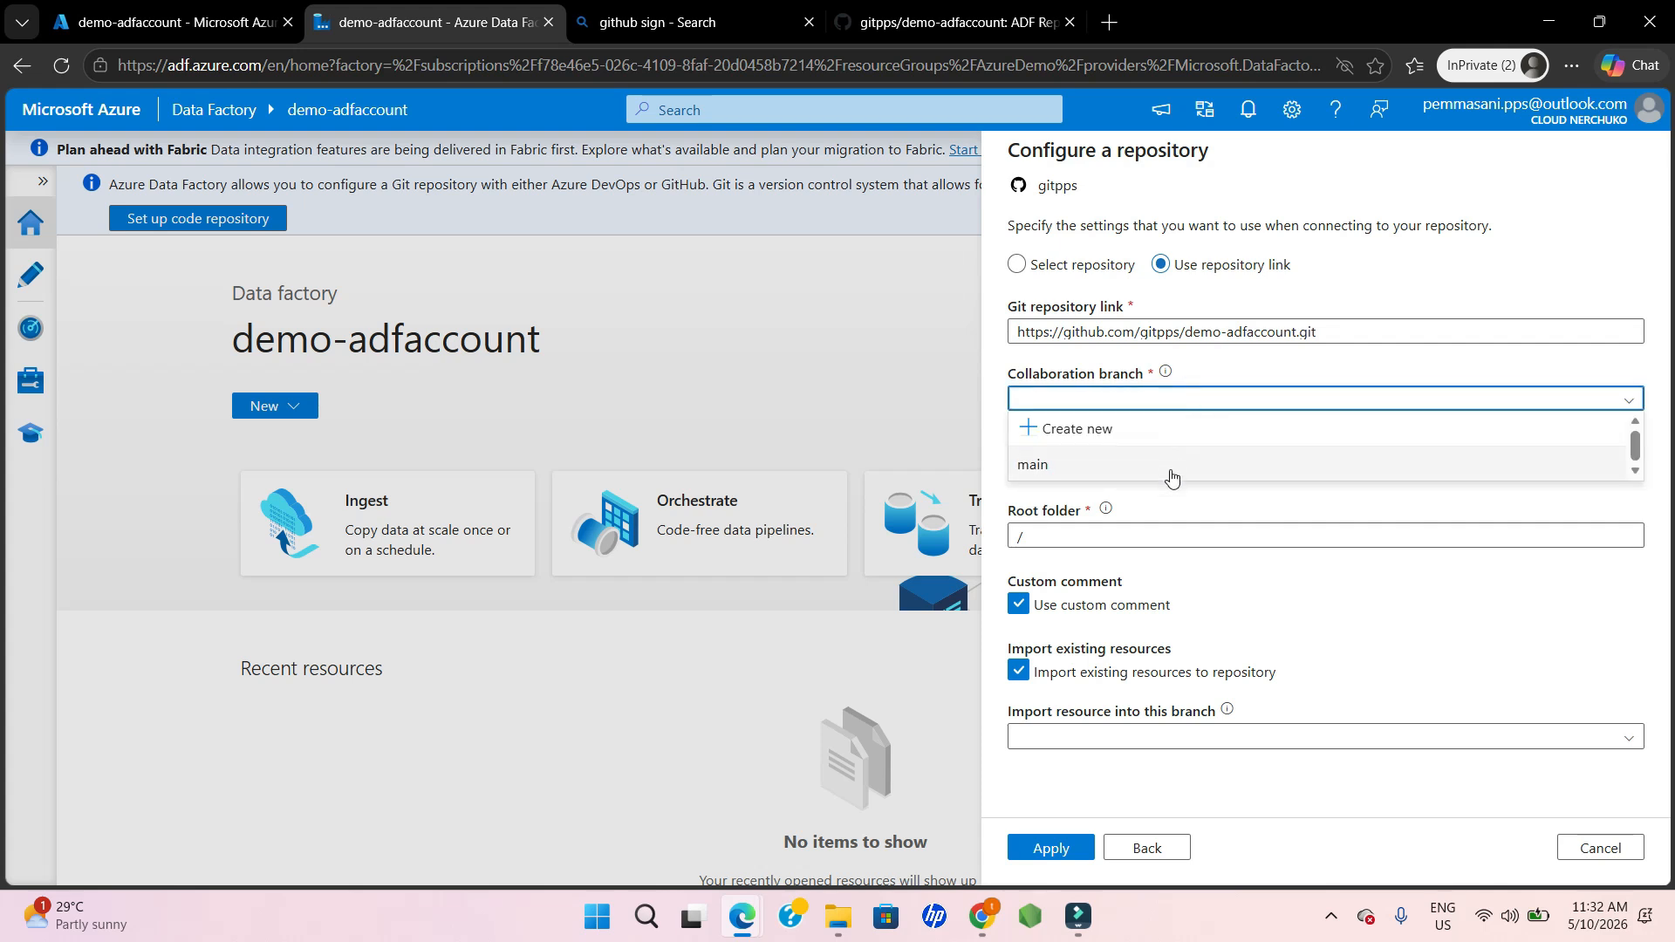
click(1257, 349)
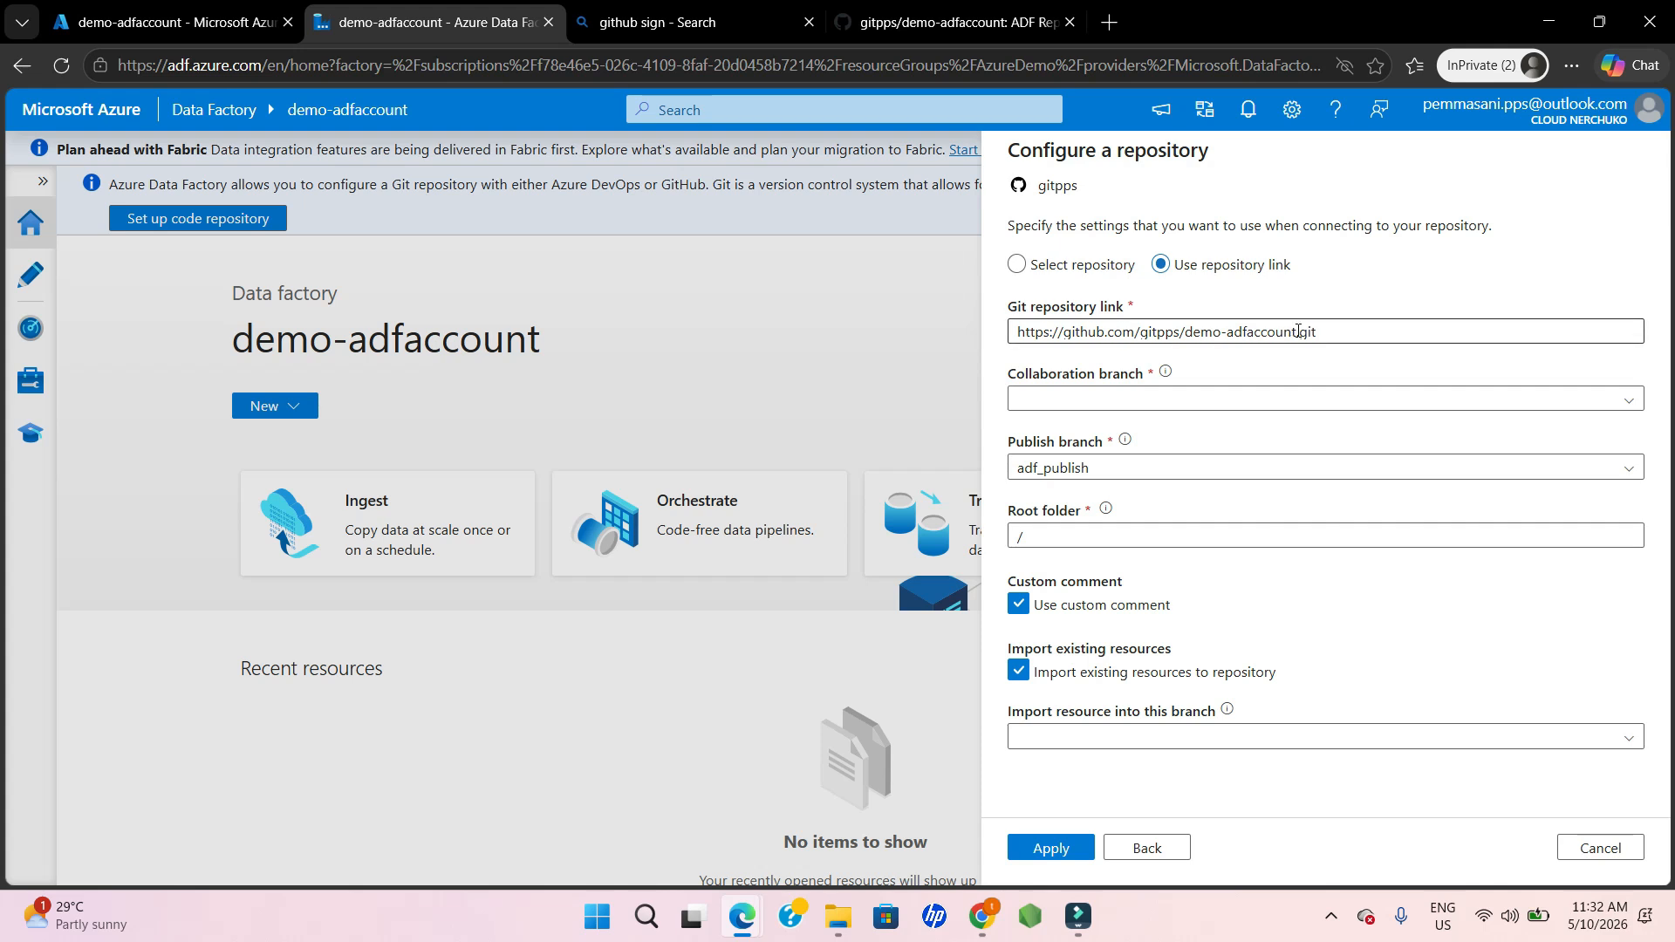
click(1202, 399)
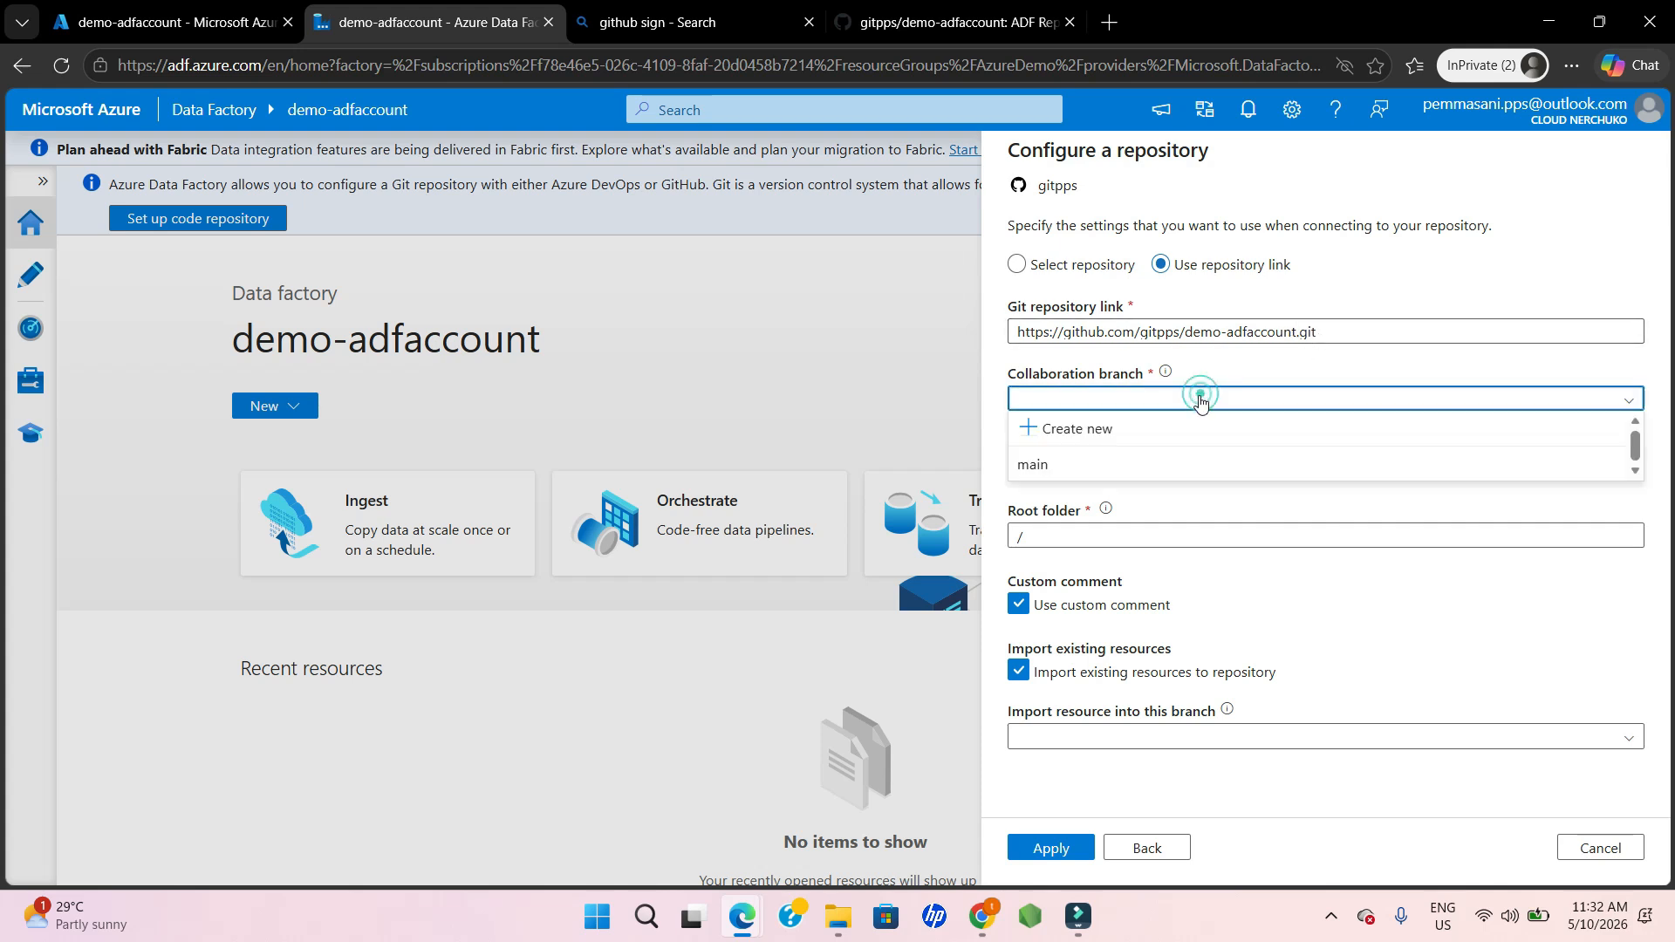
click(1073, 467)
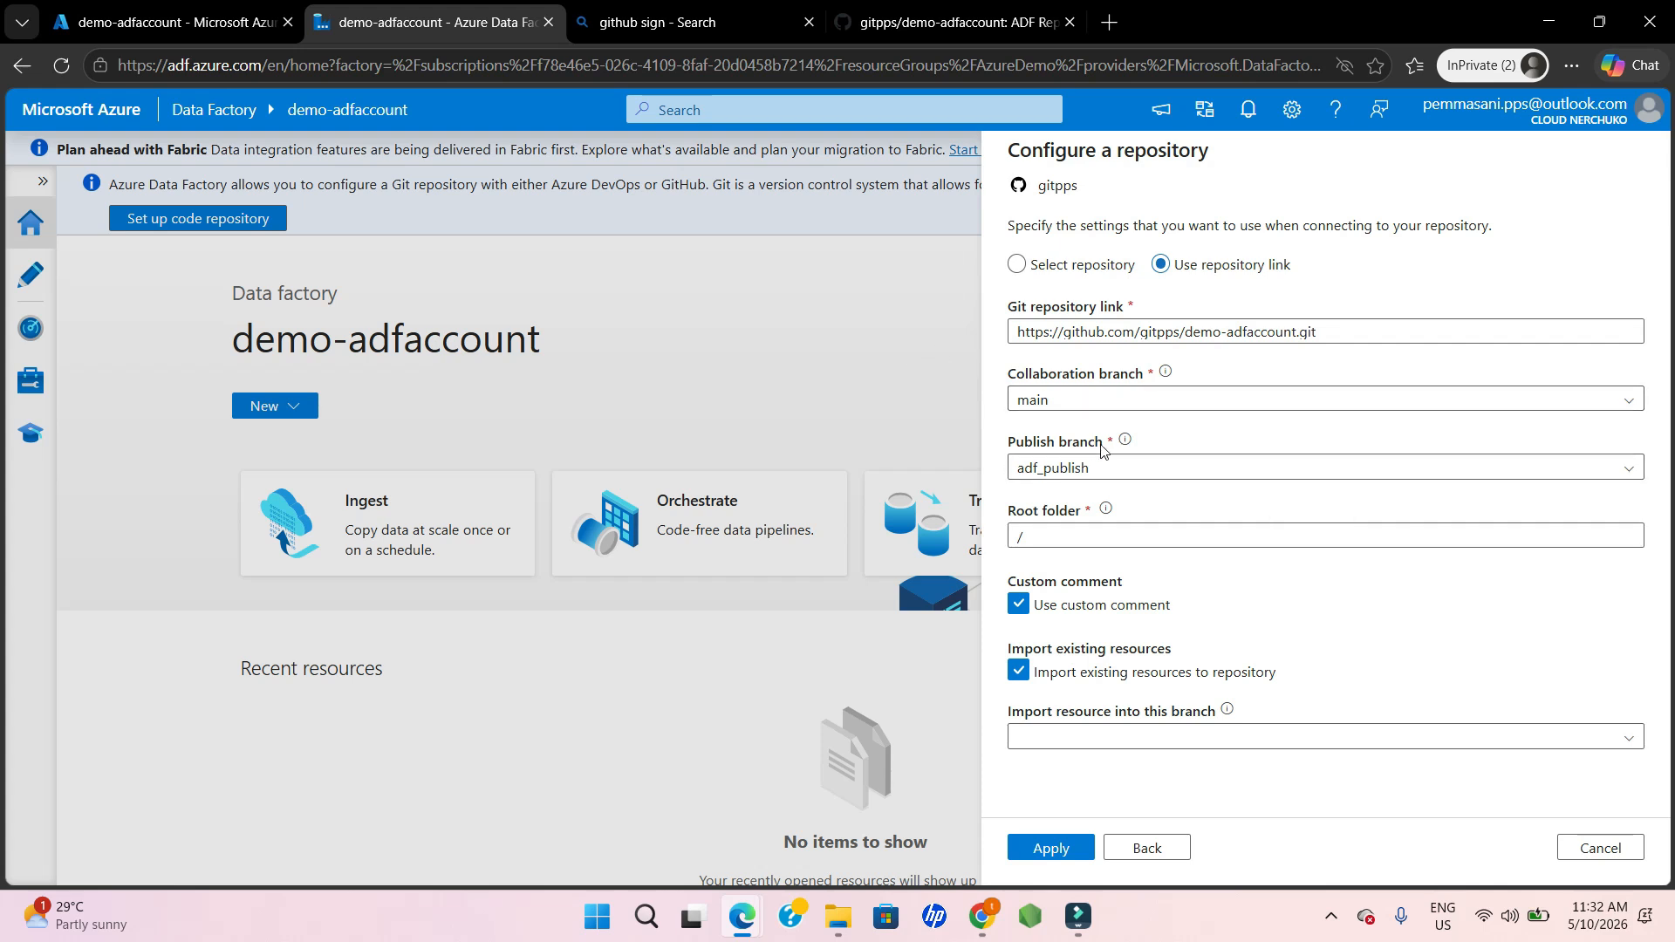
mouse_move(1121, 447)
click(1050, 855)
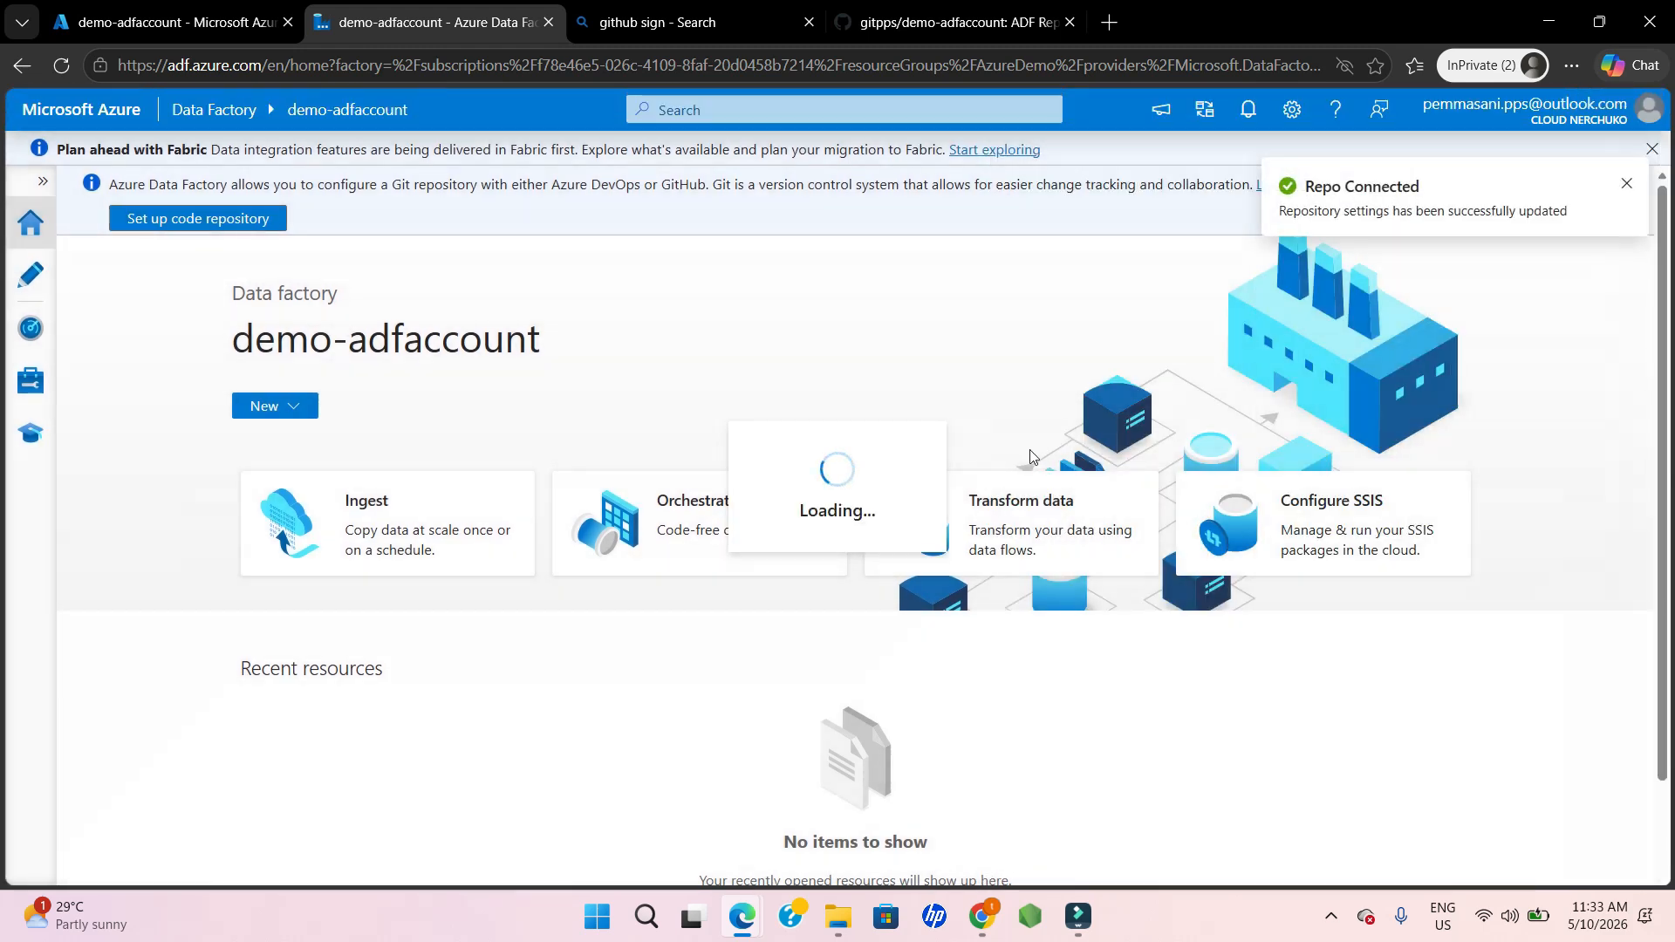
- Dismiss the repository notification, reload Data Factory Studio, and create a new pipeline
click(1622, 188)
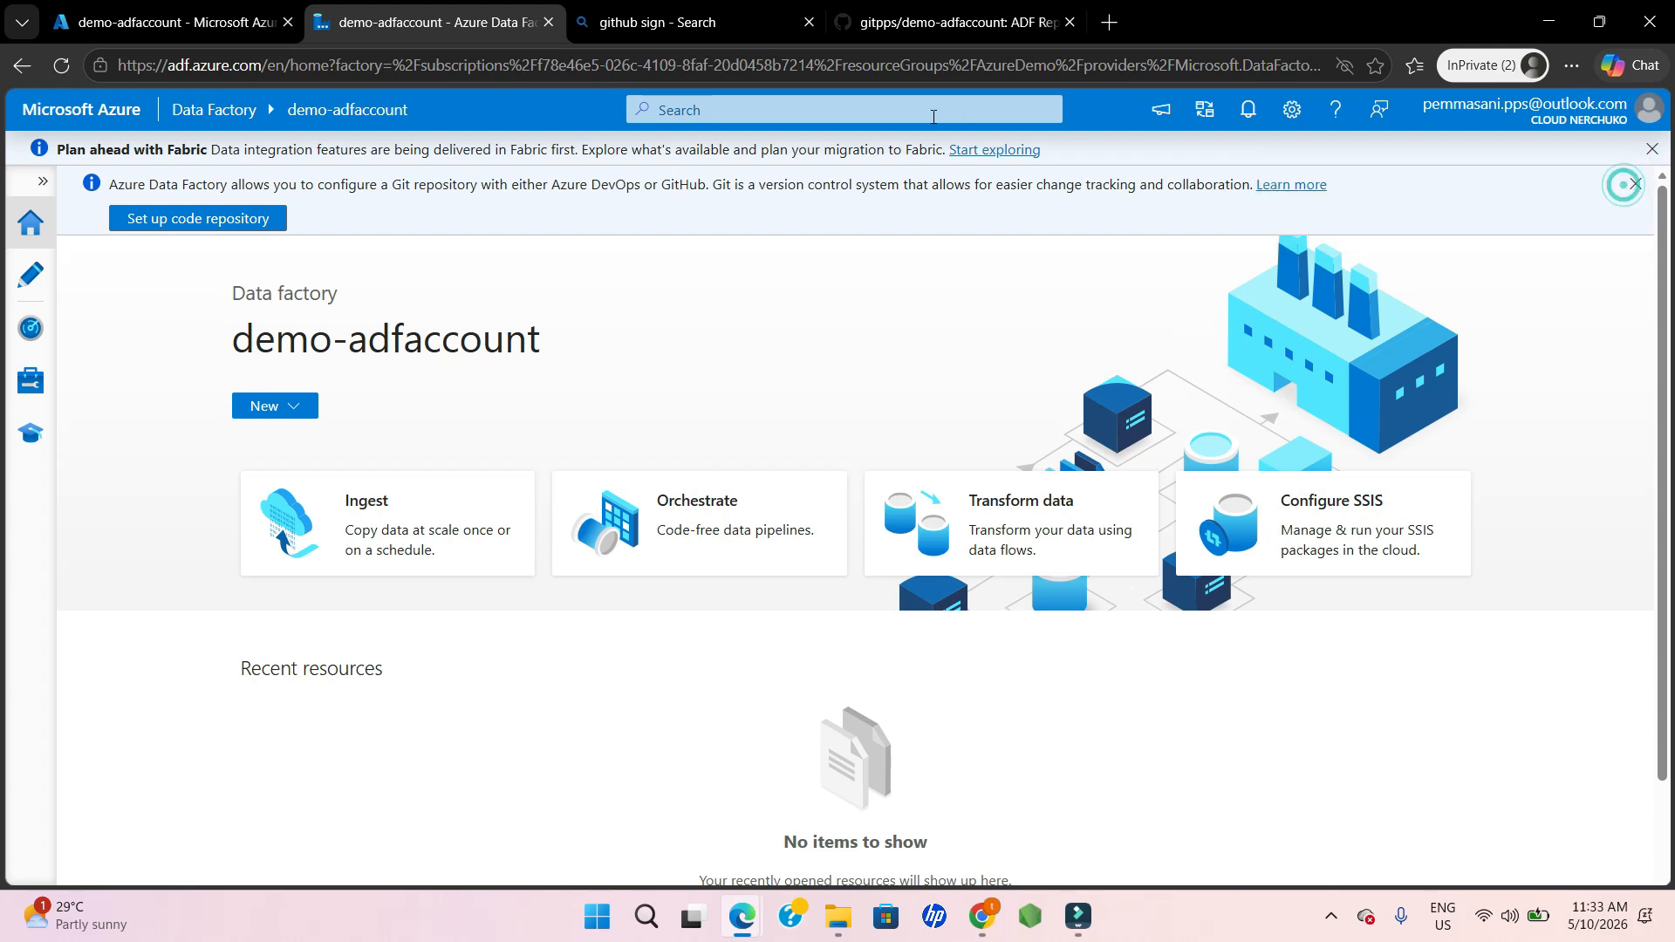
click(61, 66)
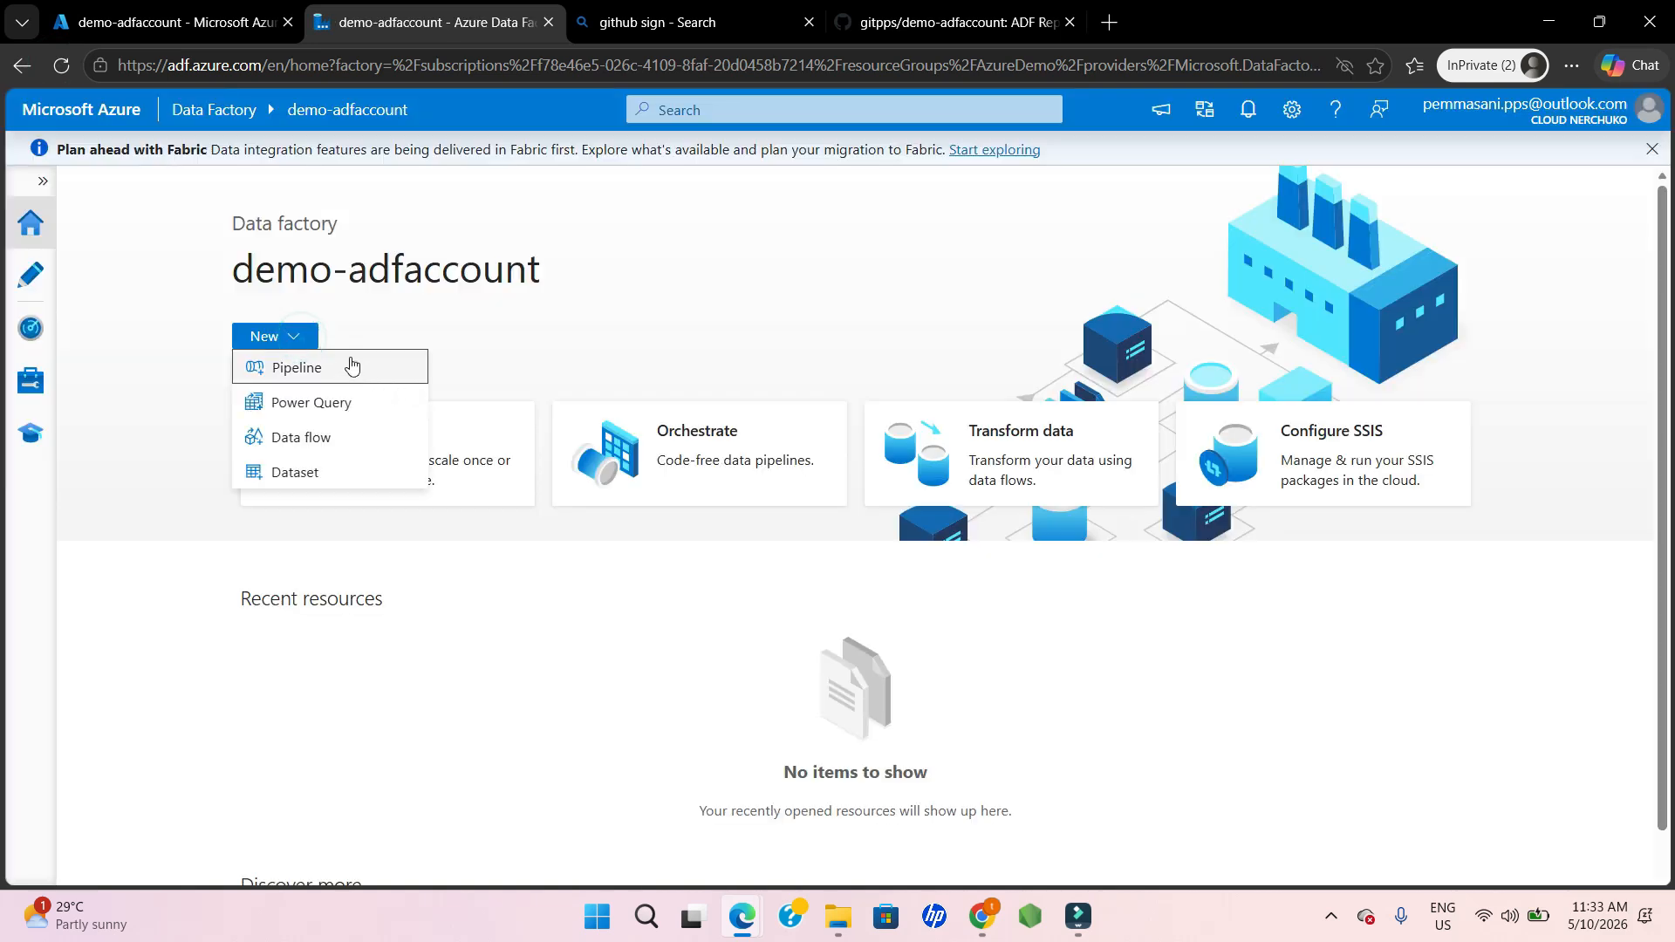
click(336, 361)
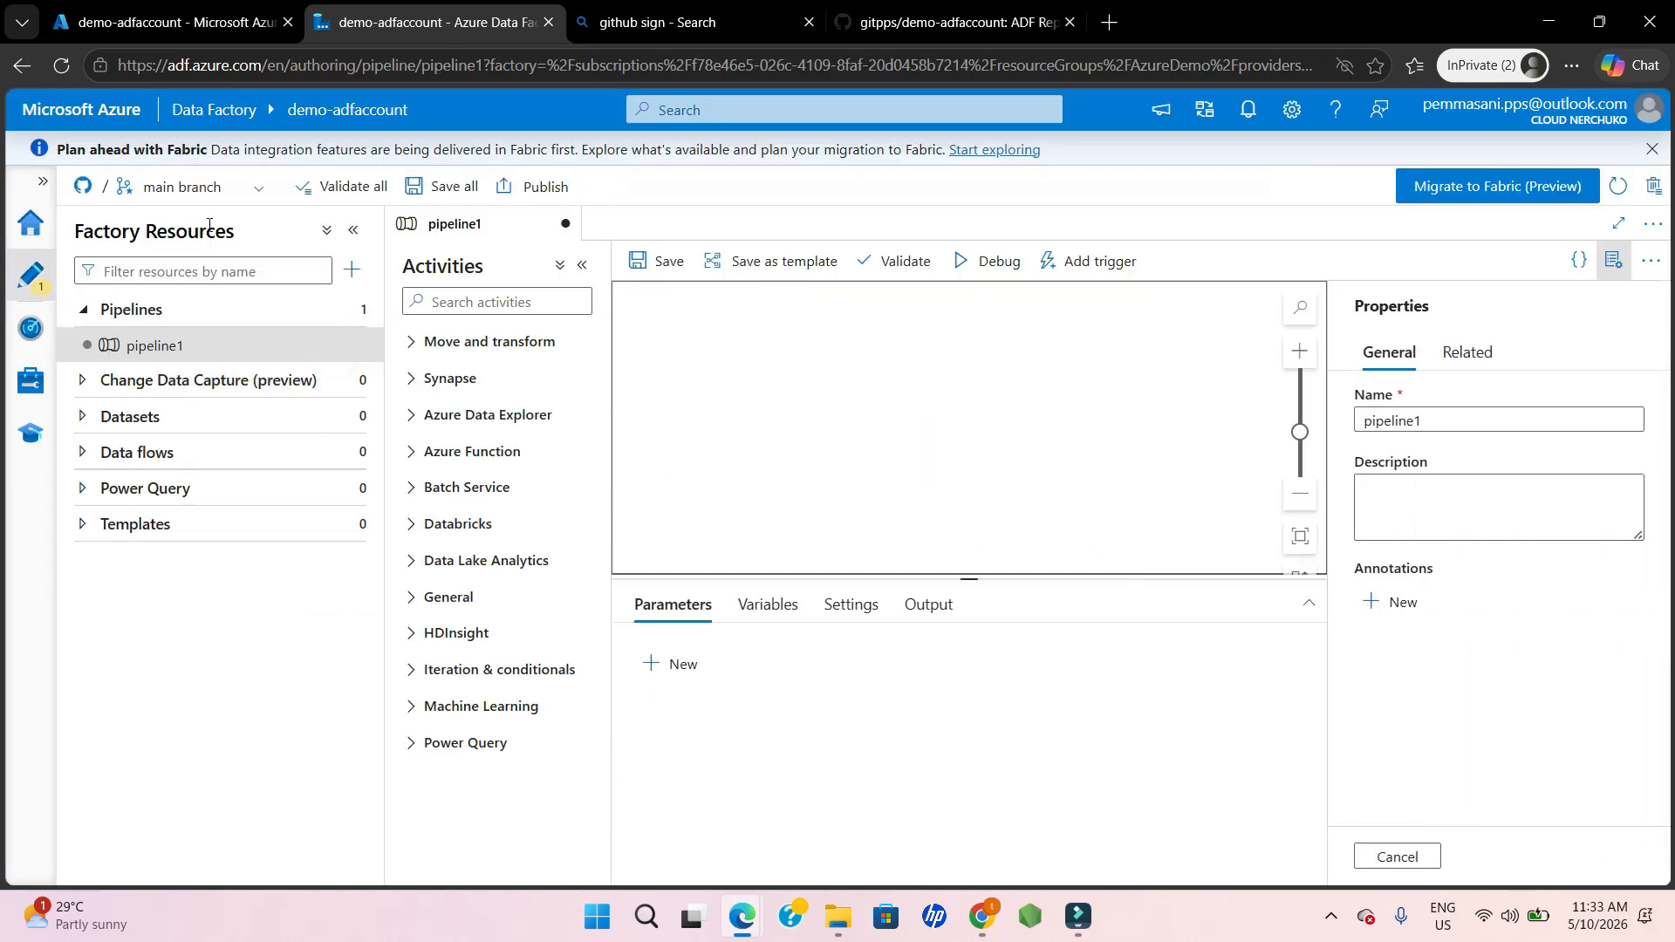
- Check the available Git branch options, stay on main branch, and go back to the studio home page
click(254, 192)
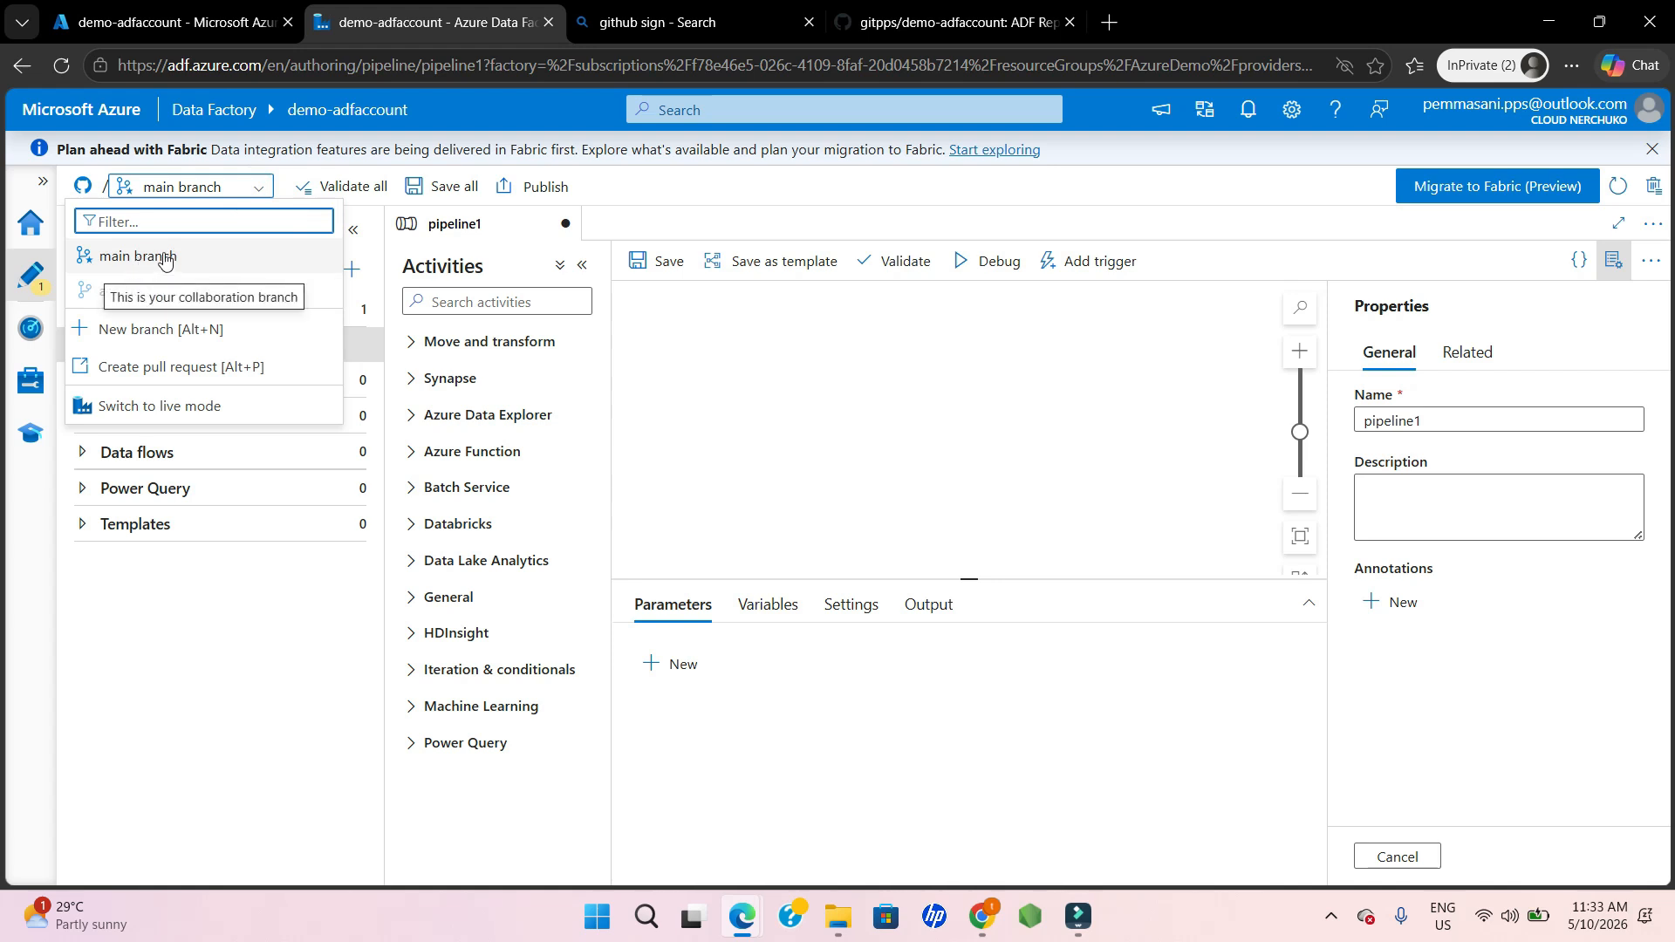
click(233, 266)
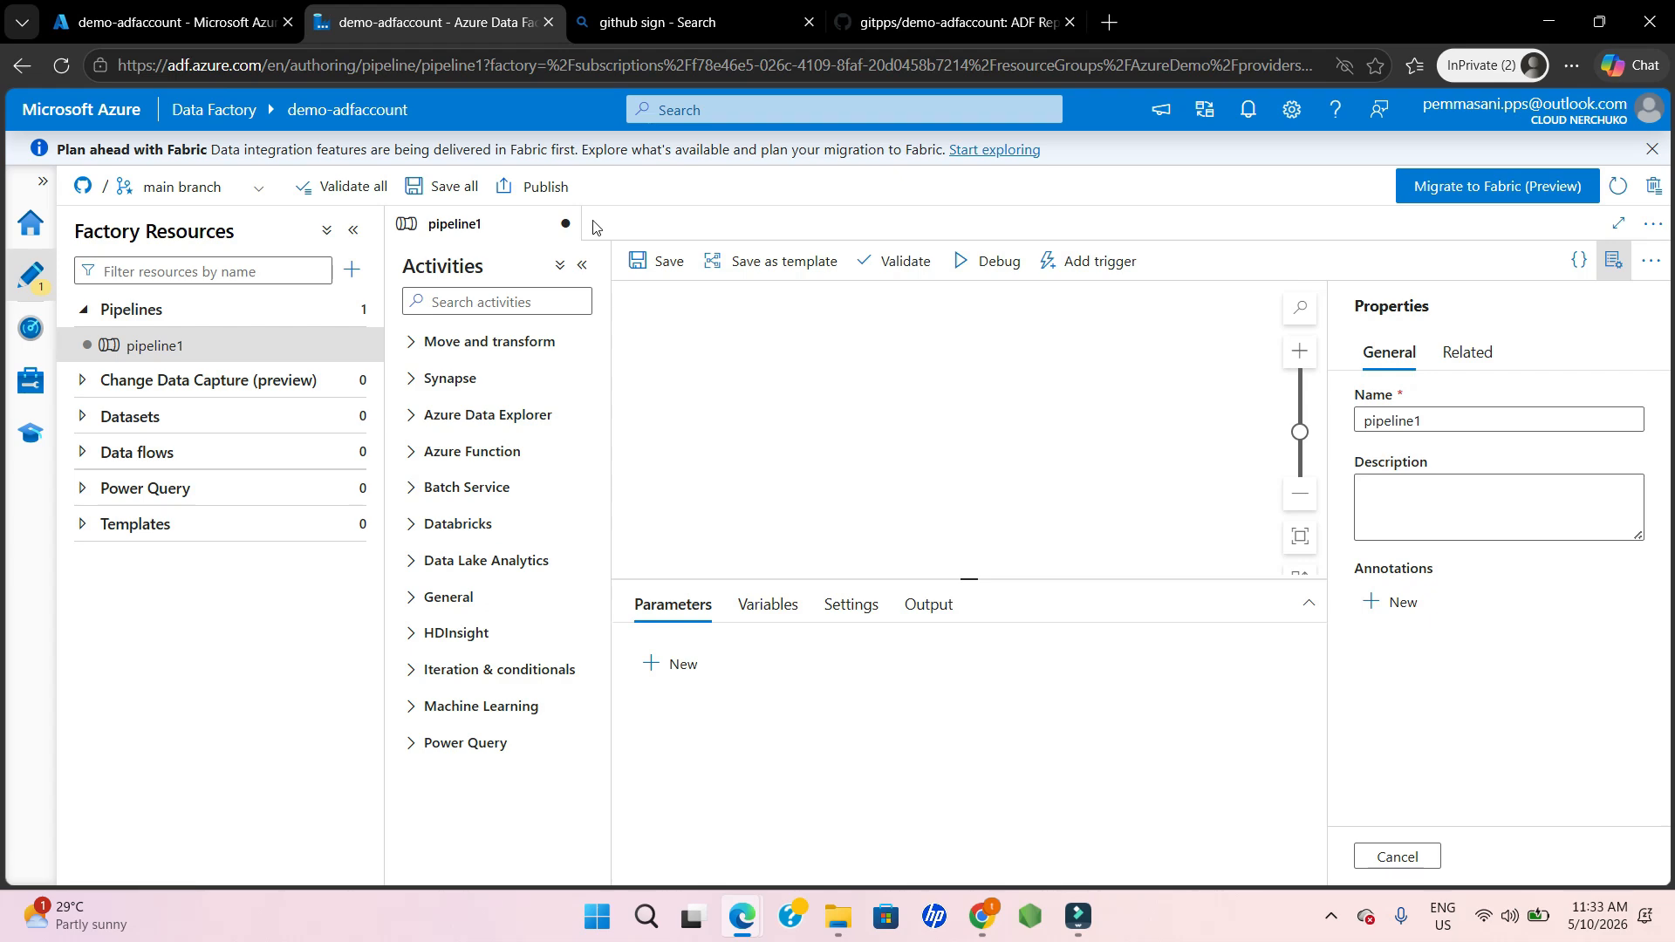
click(30, 224)
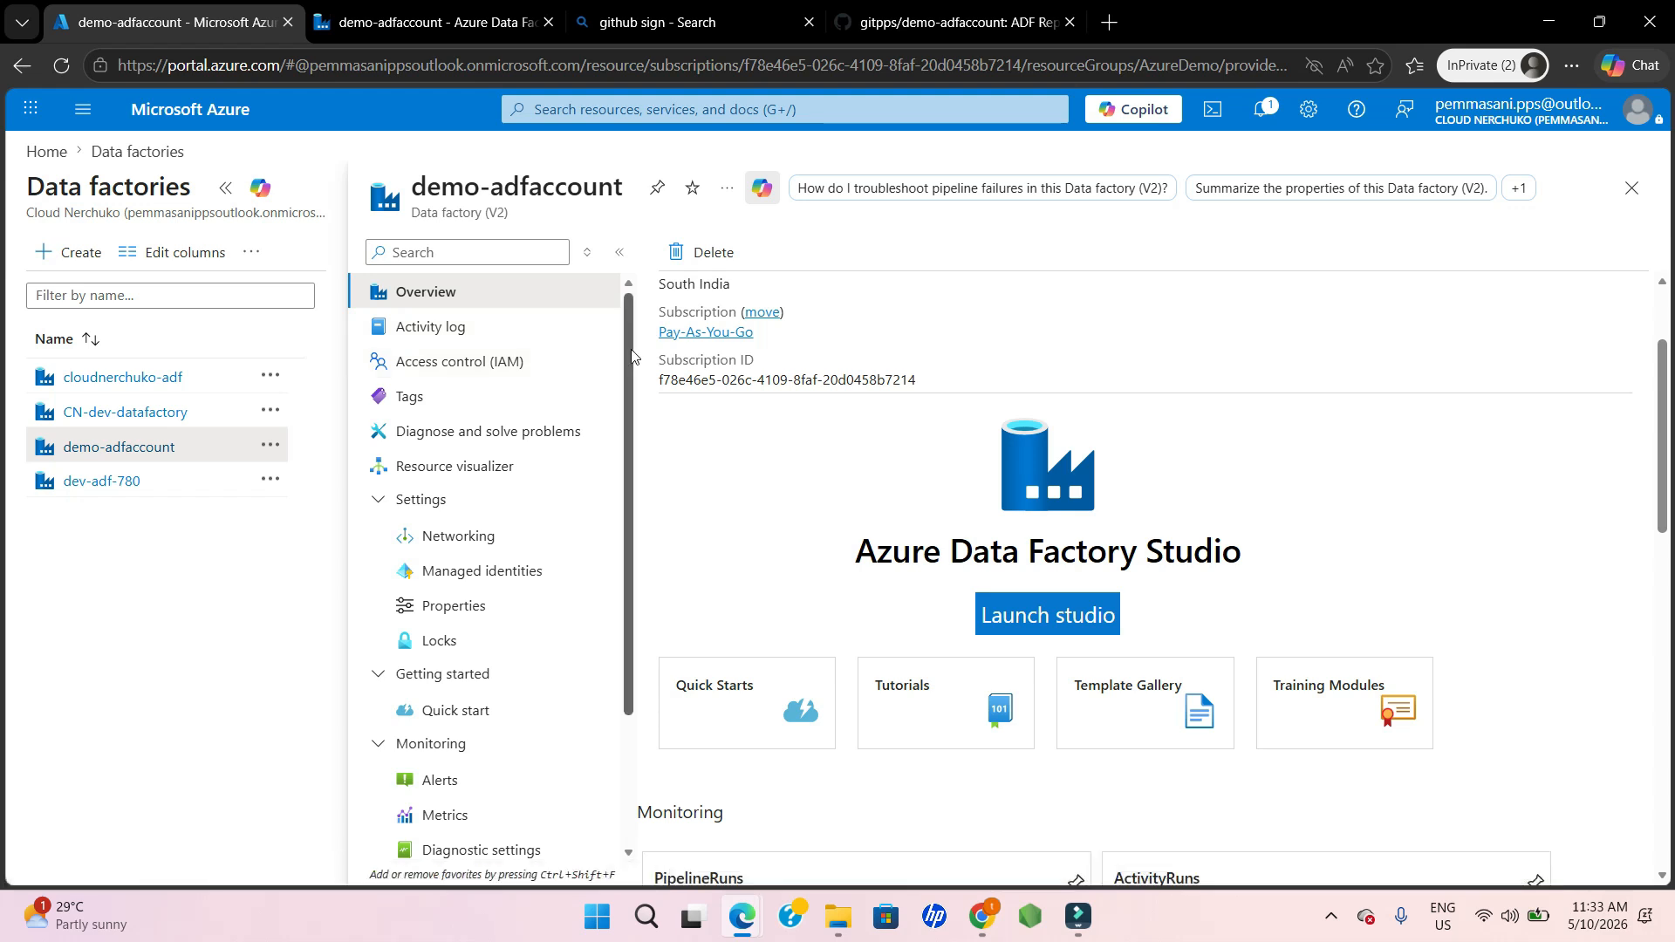
- Switch to the Azure portal and look over the overview page of the demo-adfaccount data factory
scroll(632, 377, down, 2)
scroll(634, 382, up, 1)
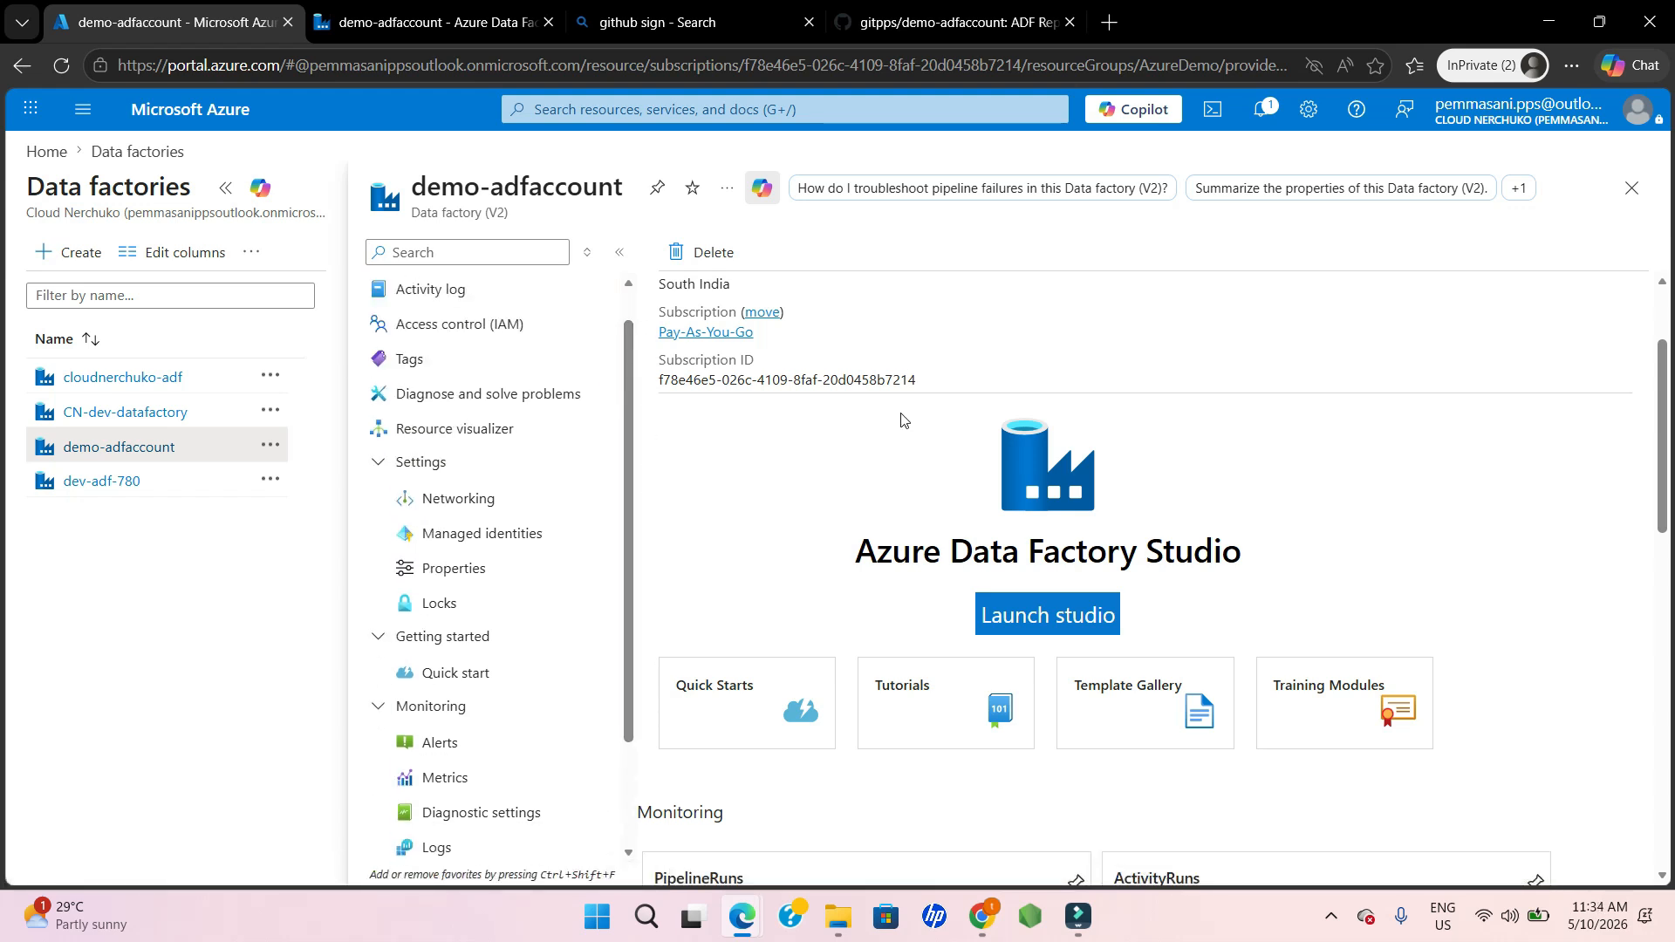
scroll(785, 396, up, 1)
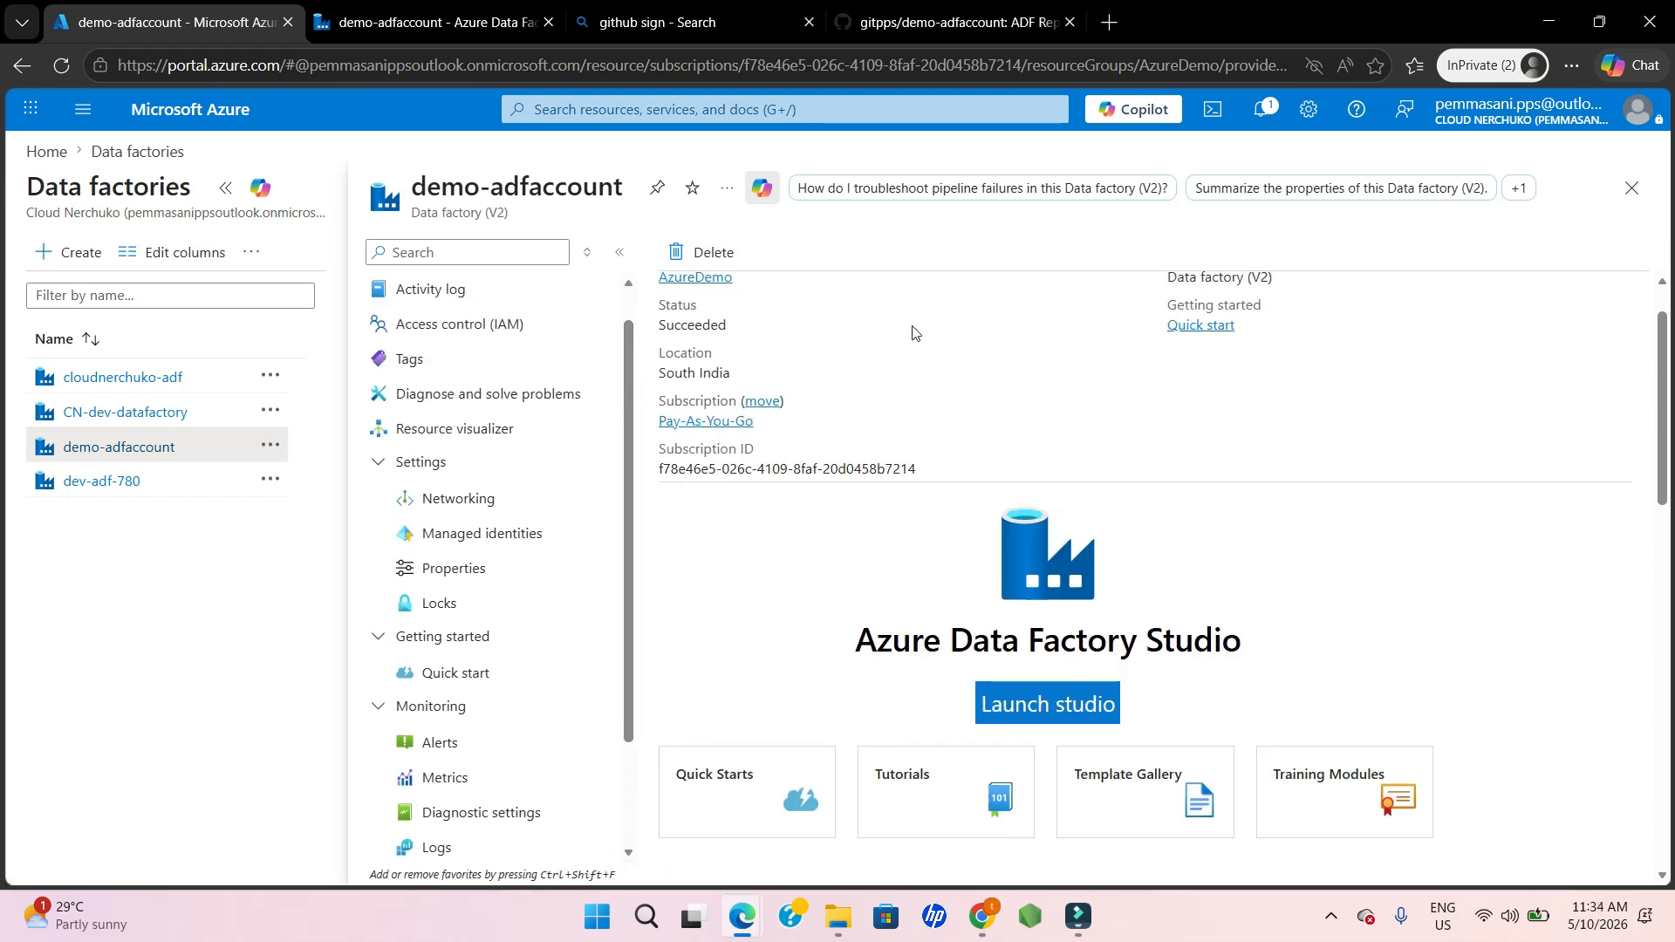